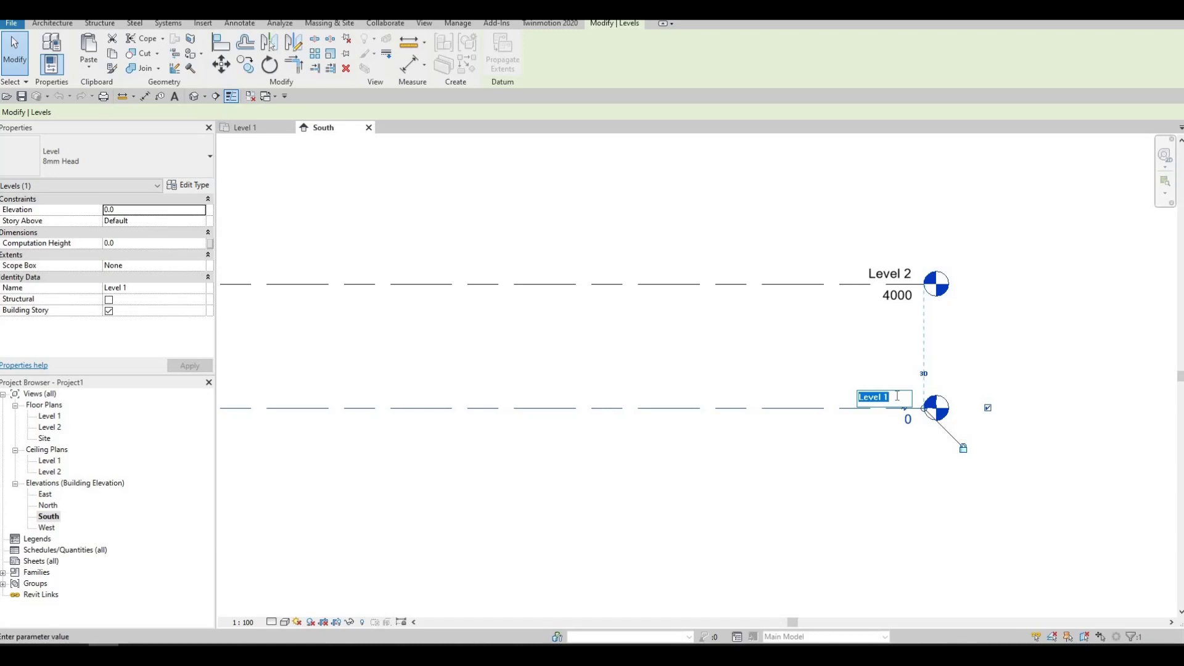
Rename Level 1 to GROUND FLOOR and rename its corresponding views as well
{"action": "type", "text": "GRO"}
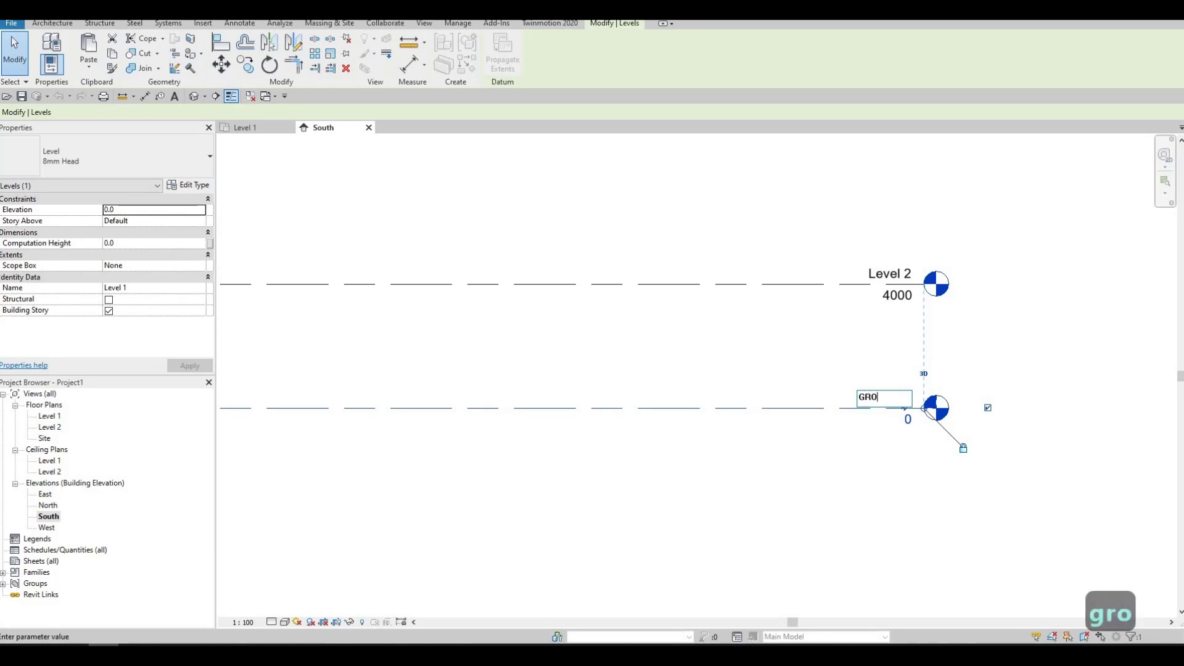
{"action": "type", "text": "UND FLOOR"}
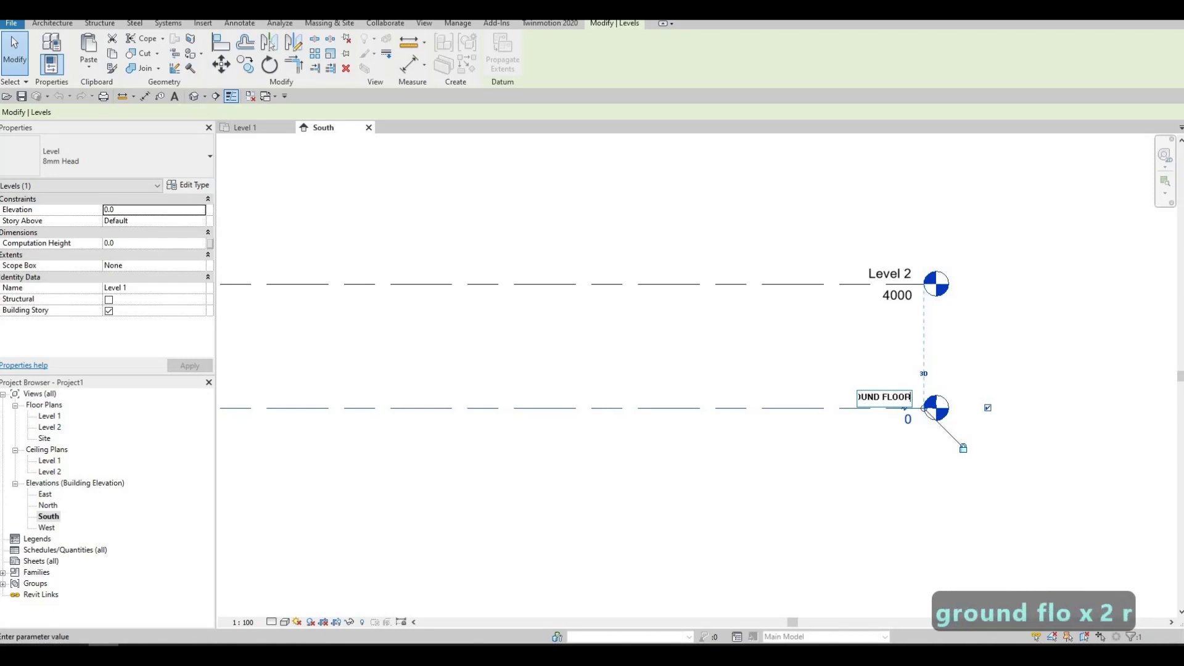
{"action": "key", "text": "Return"}
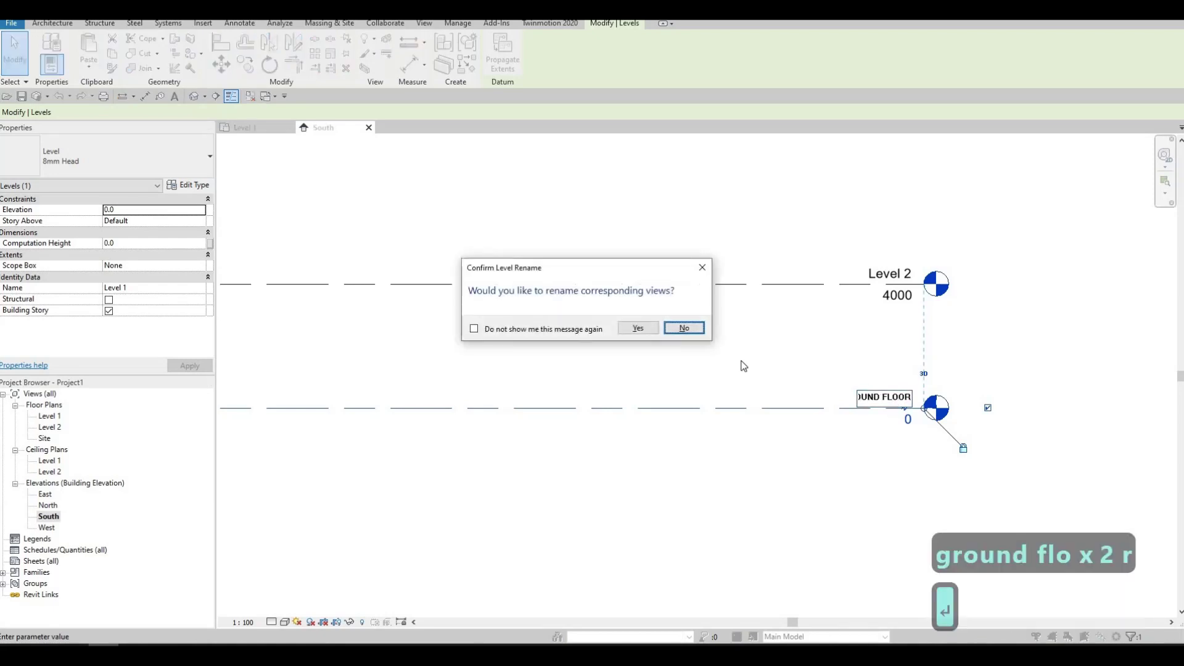
{"action": "left_click", "coordinate": [641, 330]}
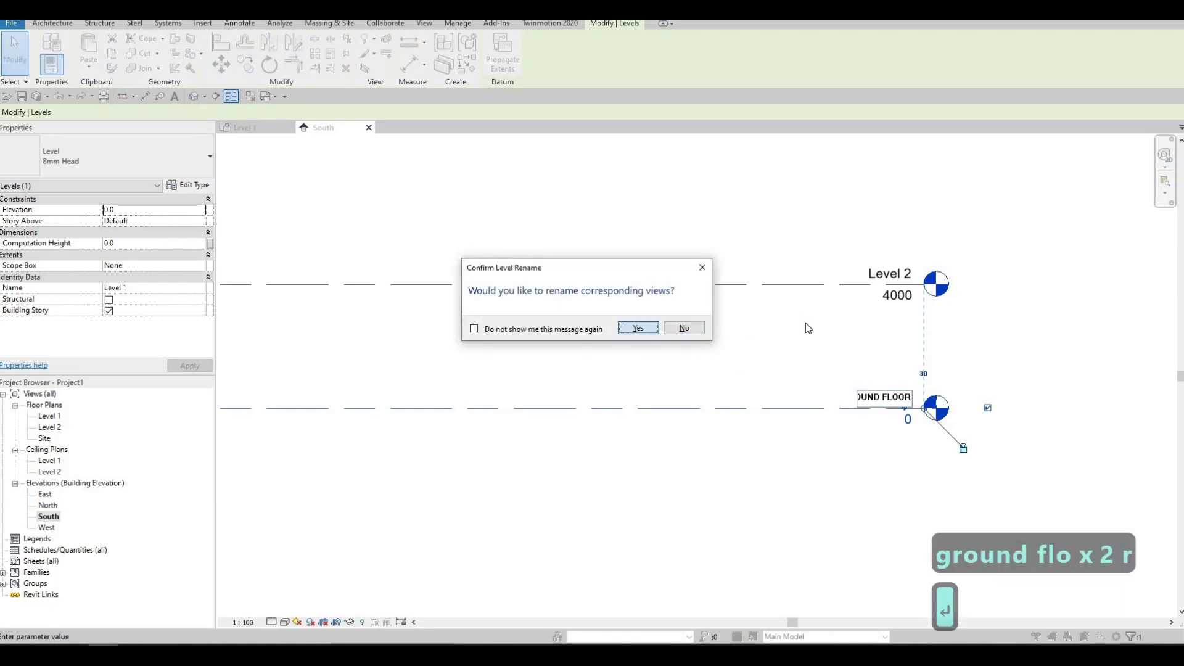
Rename Level 2 to SECOND FLOOR and rename its corresponding views as well
{"action": "left_click", "coordinate": [882, 274]}
{"action": "left_click", "coordinate": [882, 274]}
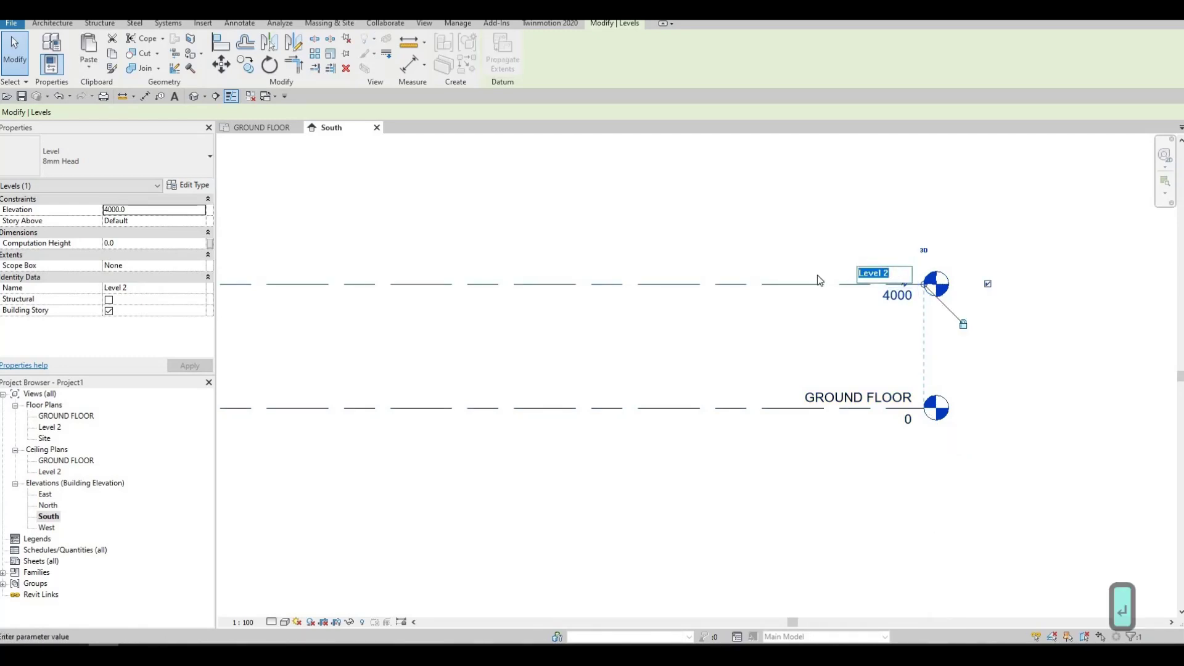
{"action": "type", "text": "SE"}
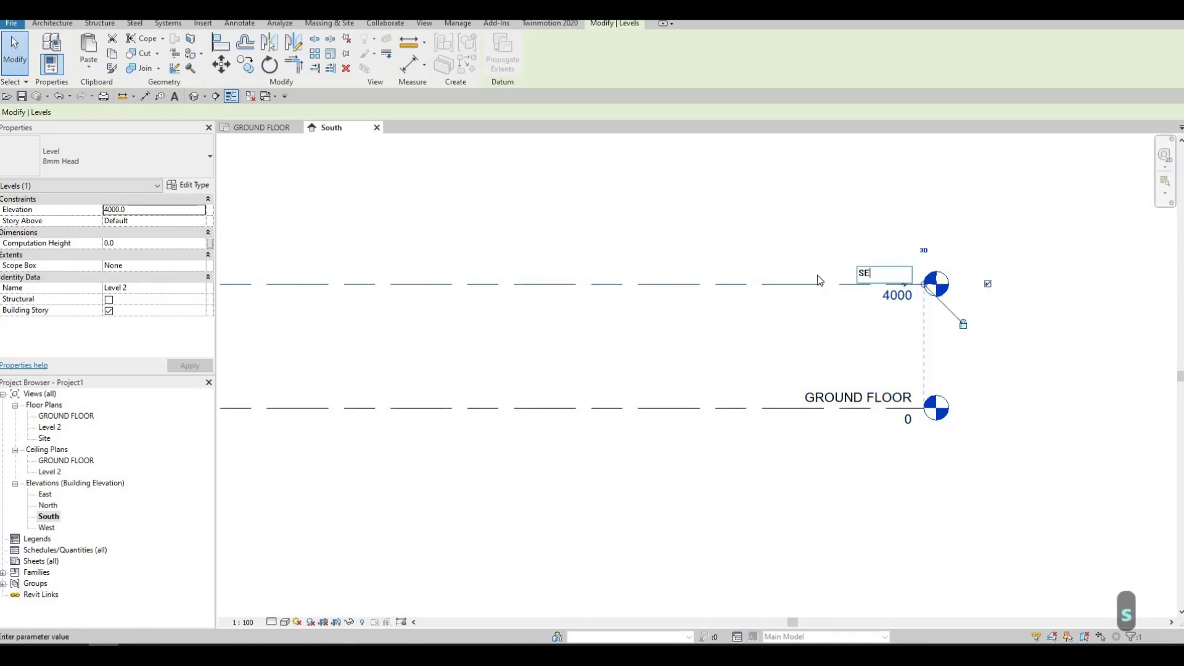
{"action": "type", "text": "COND FLO"}
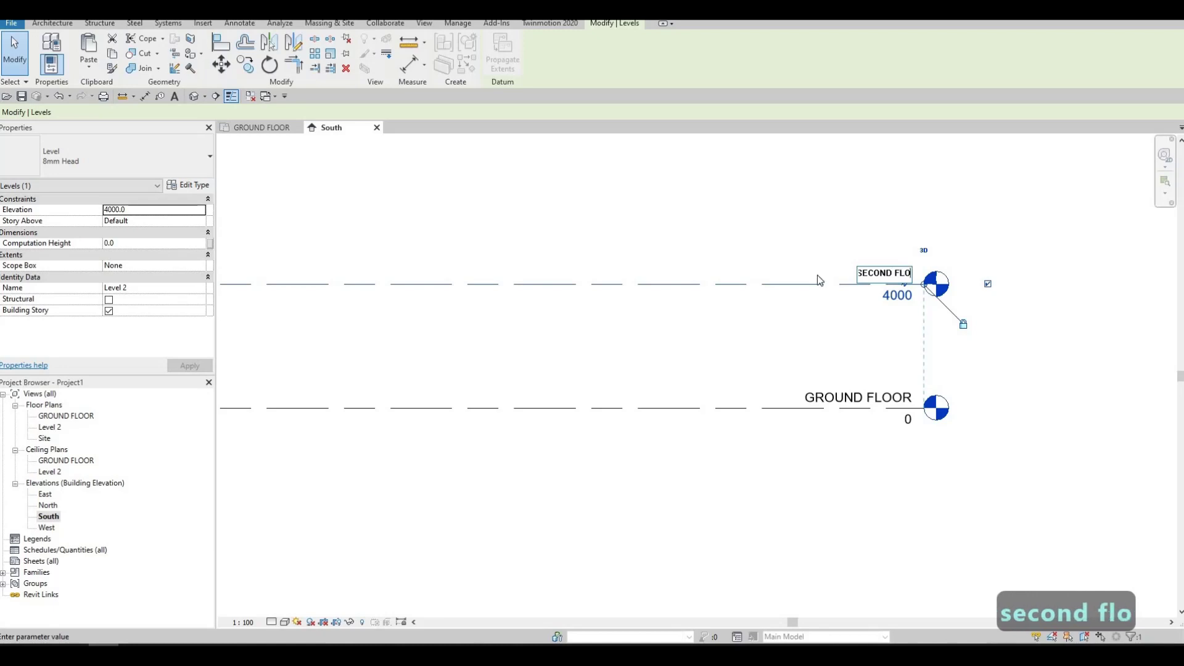
{"action": "type", "text": "OR"}
{"action": "key", "text": "Return"}
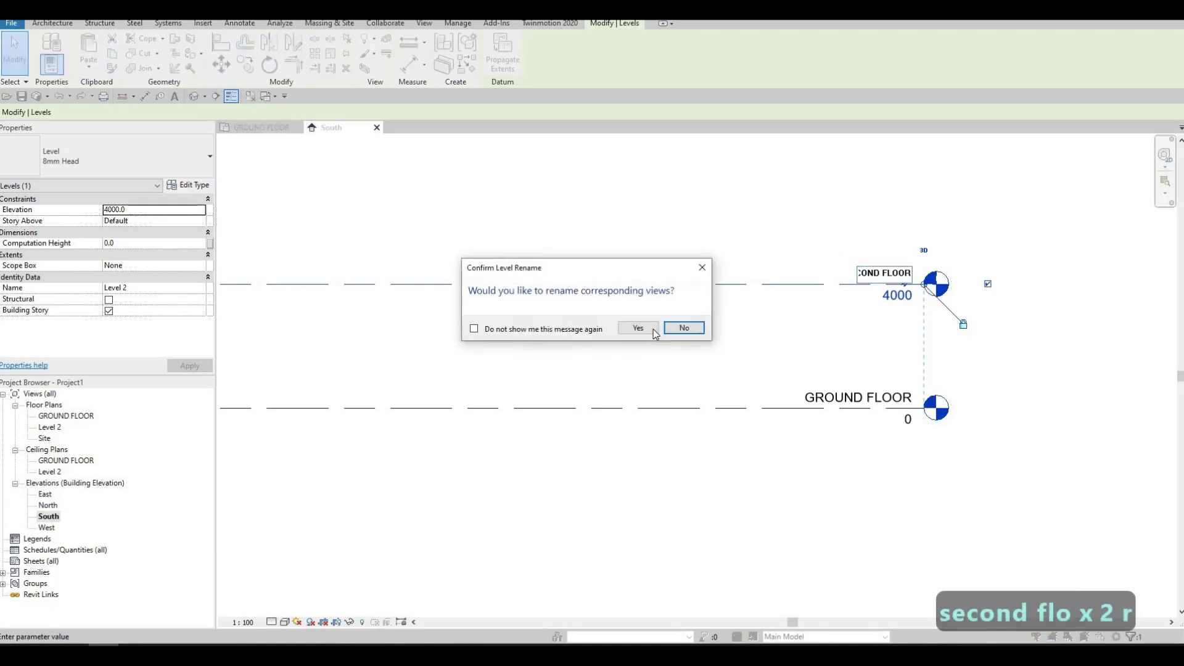
{"action": "left_click", "coordinate": [653, 329]}
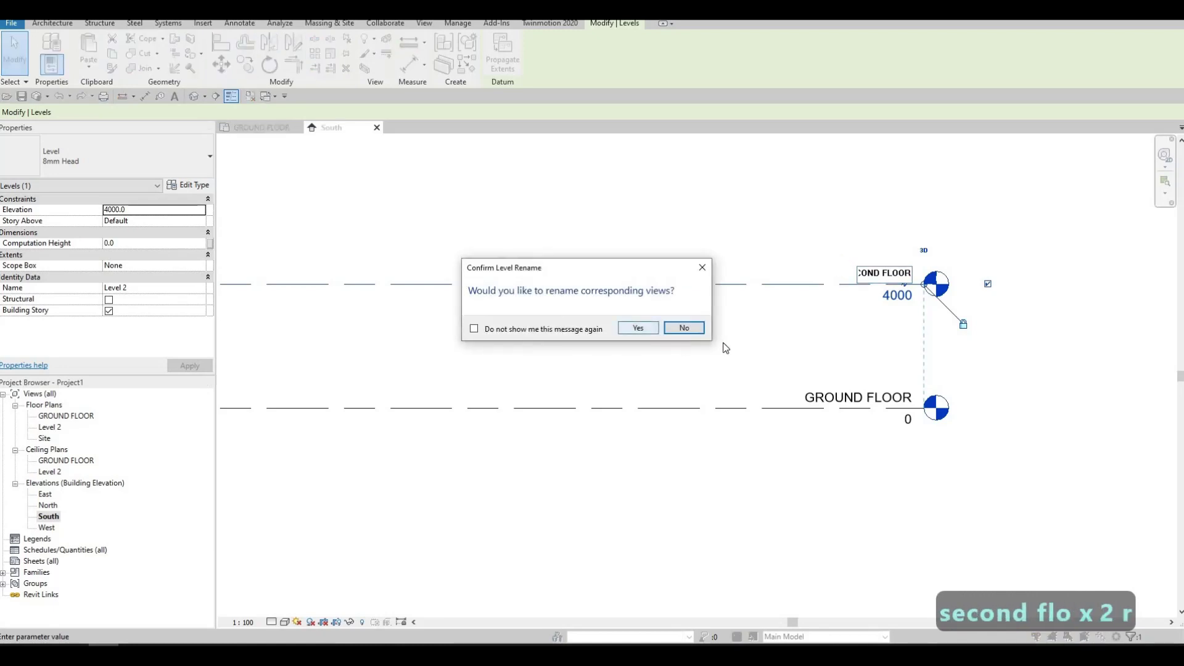
Copy the GROUND FLOOR level straight down by 3000
{"action": "left_click", "coordinate": [760, 409]}
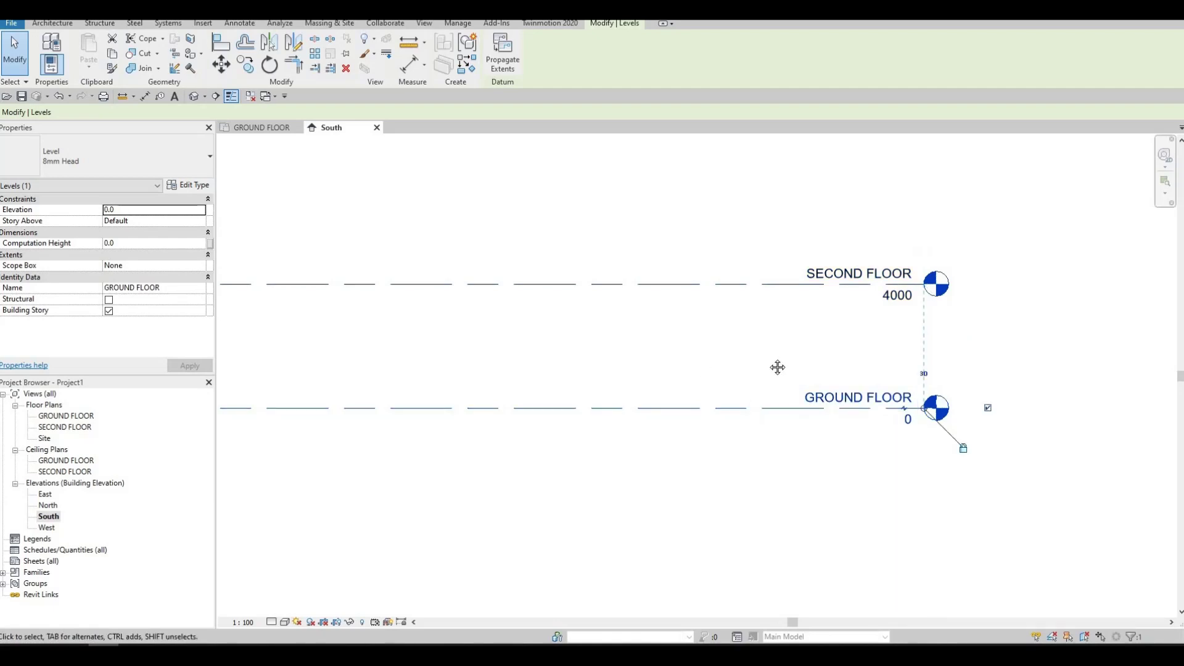
{"action": "key", "text": "z"}
{"action": "key", "text": "f"}
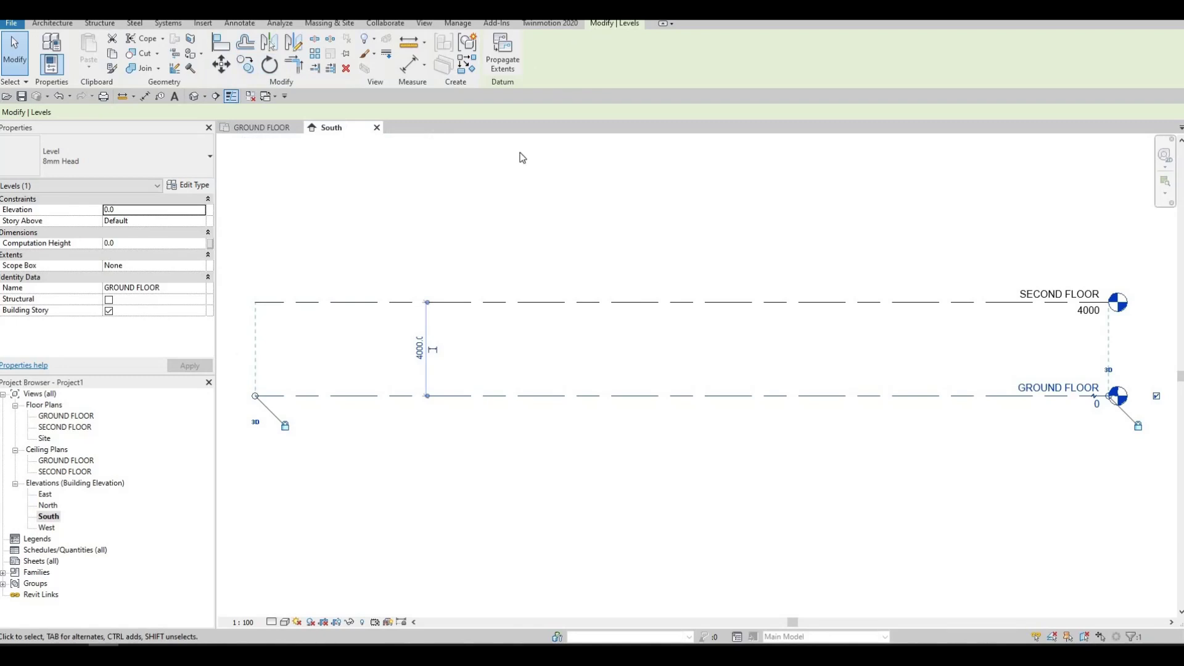
{"action": "key", "text": "c"}
{"action": "key", "text": "o"}
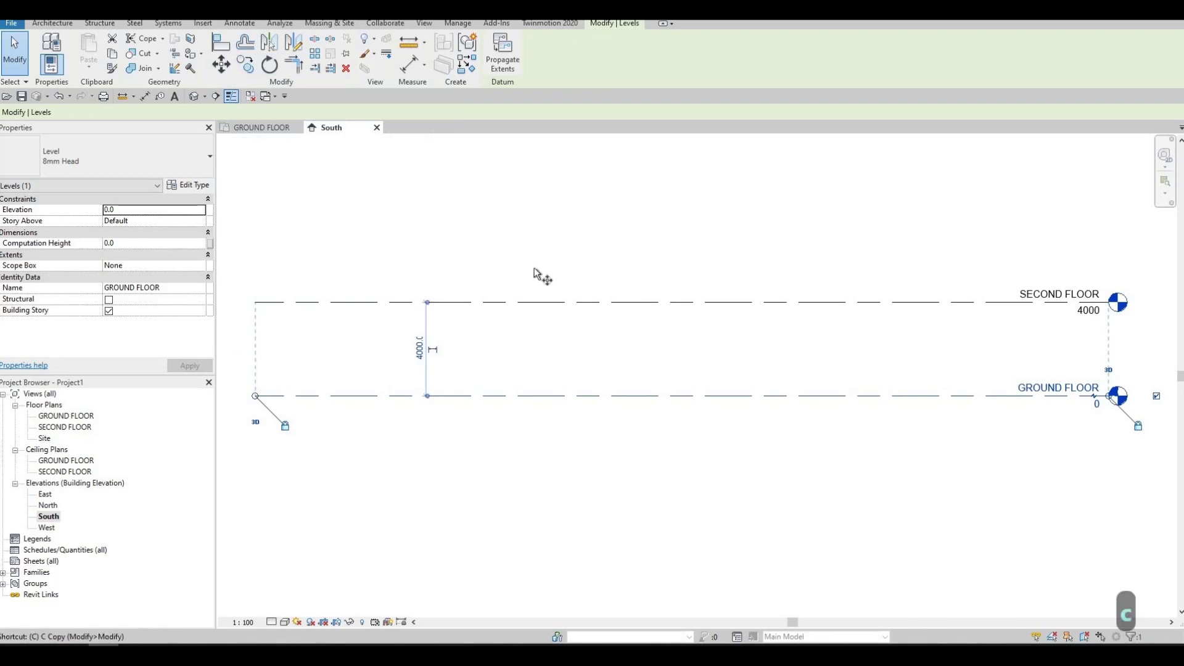
{"action": "left_click", "coordinate": [514, 396]}
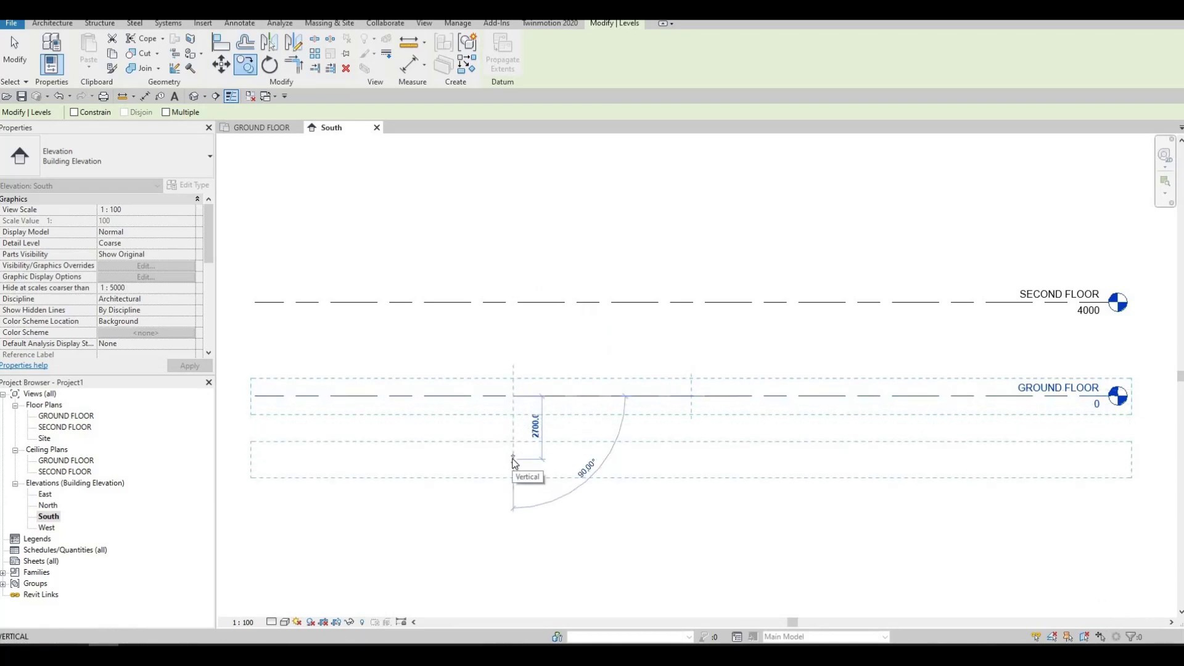
{"action": "type", "text": "300"}
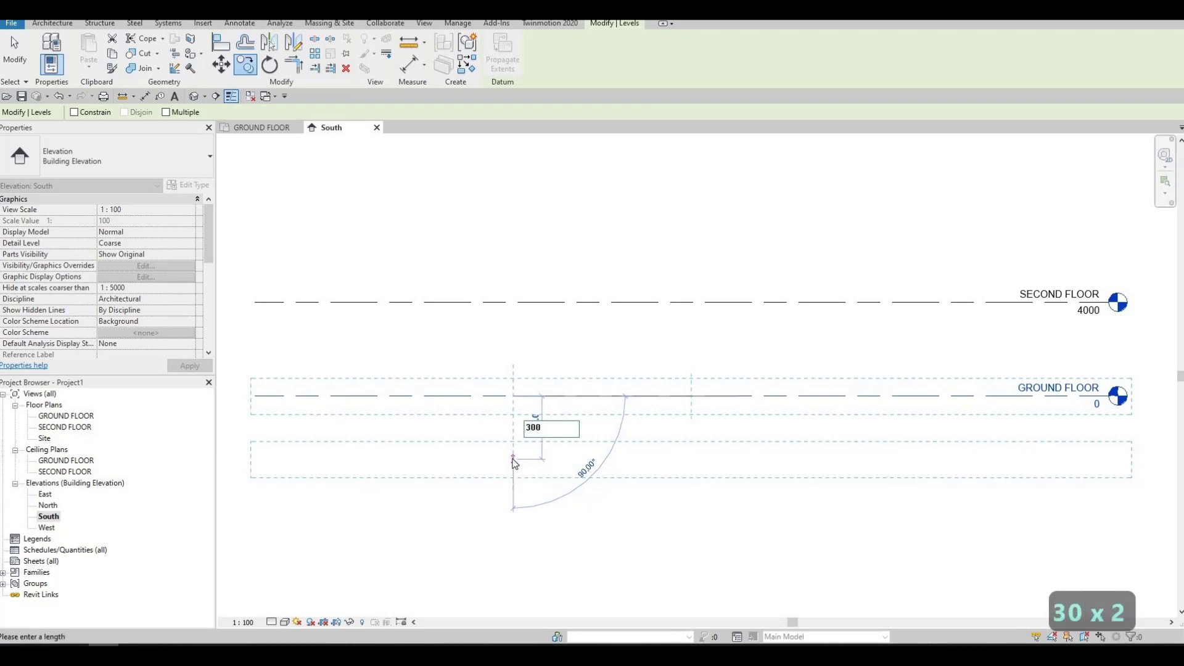
{"action": "type", "text": "0"}
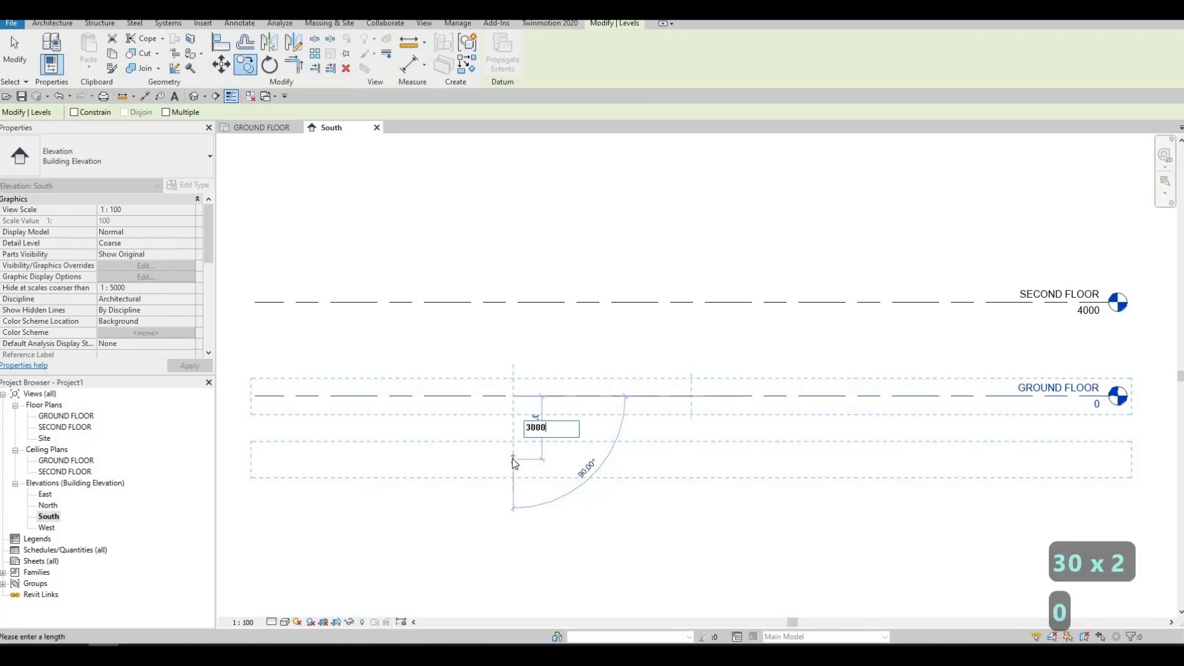
{"action": "key", "text": "Return"}
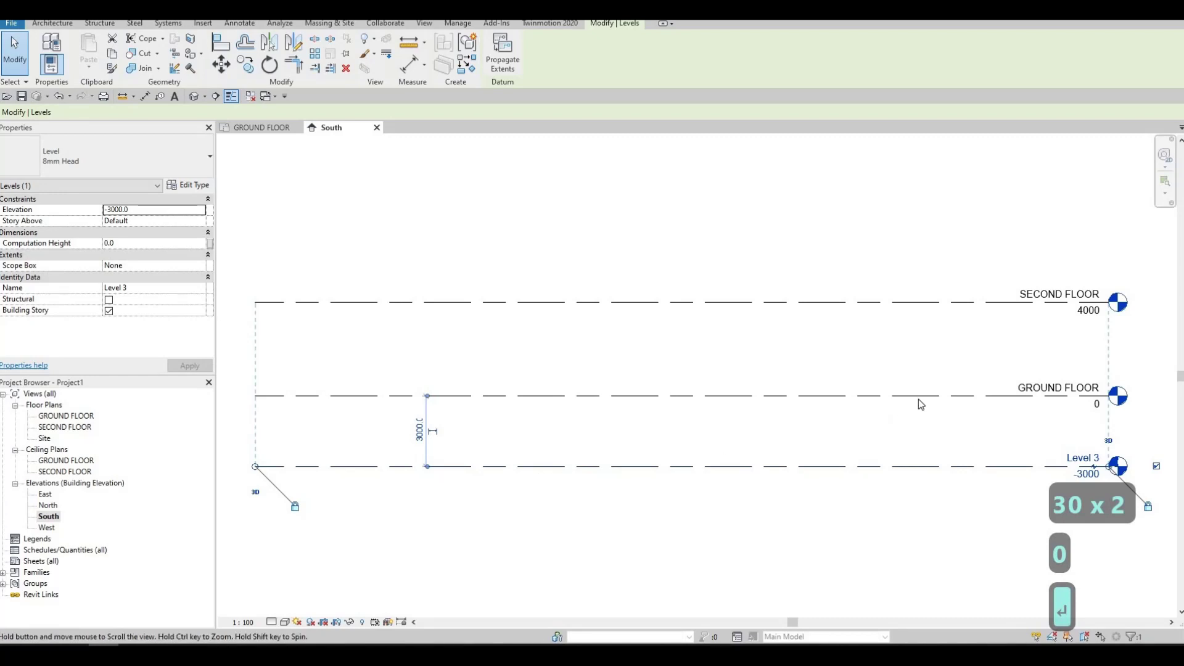
Rename the new level below GROUND FLOOR to BASEMENT
{"action": "middle_click_drag", "start_coordinate": [919, 400], "coordinate": [785, 323]}
{"action": "scroll", "coordinate": [962, 375], "scroll_direction": "up", "scroll_amount": 2}
{"action": "left_click", "coordinate": [982, 381]}
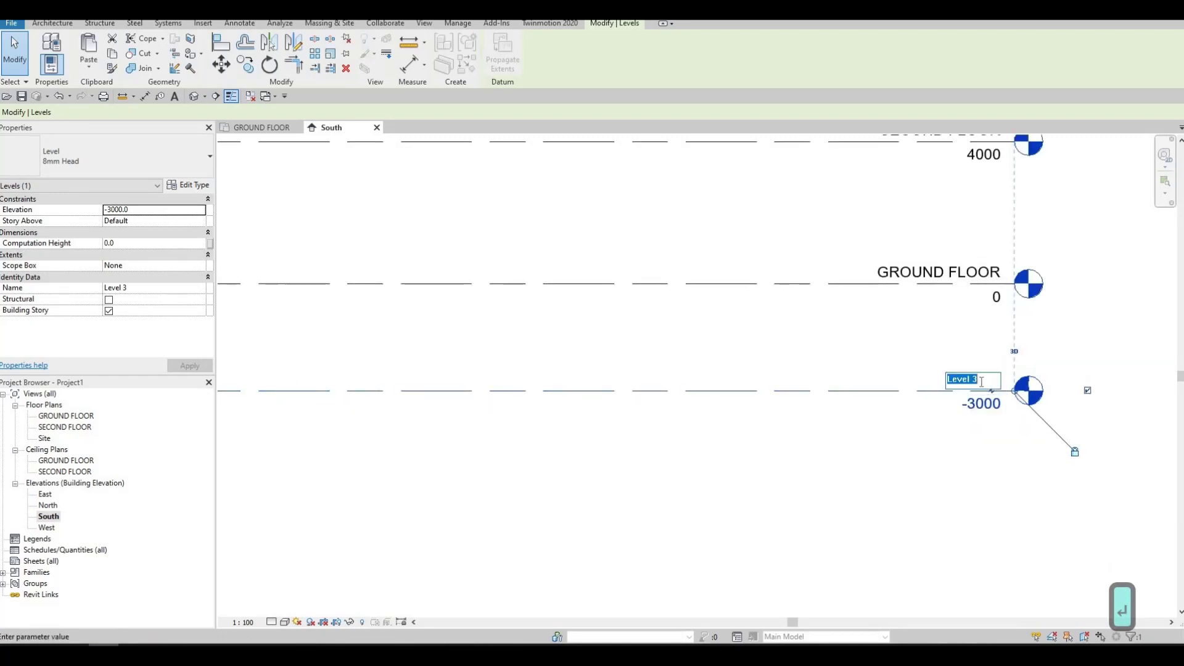
{"action": "type", "text": "BAS"}
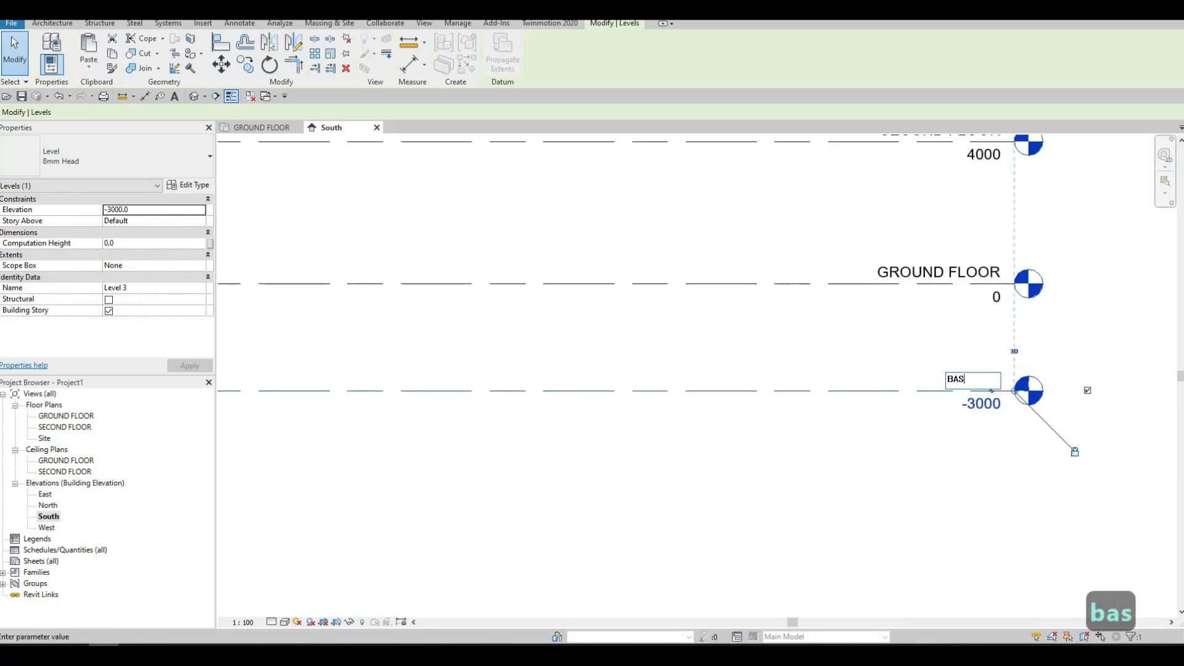
{"action": "type", "text": "EMENT"}
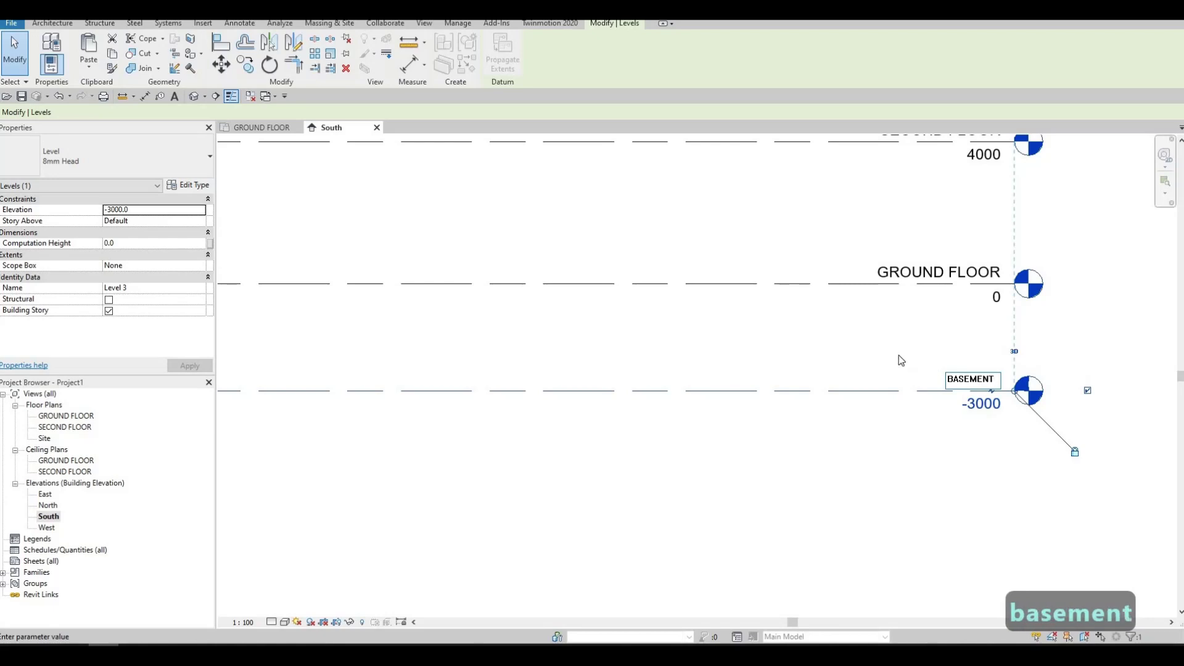
{"action": "key", "text": "Return"}
Set the elevation of the SECOND FLOOR level to 3000
{"action": "scroll", "coordinate": [897, 341], "scroll_direction": "down", "scroll_amount": 1}
{"action": "middle_click_drag", "start_coordinate": [925, 465], "coordinate": [998, 458]}
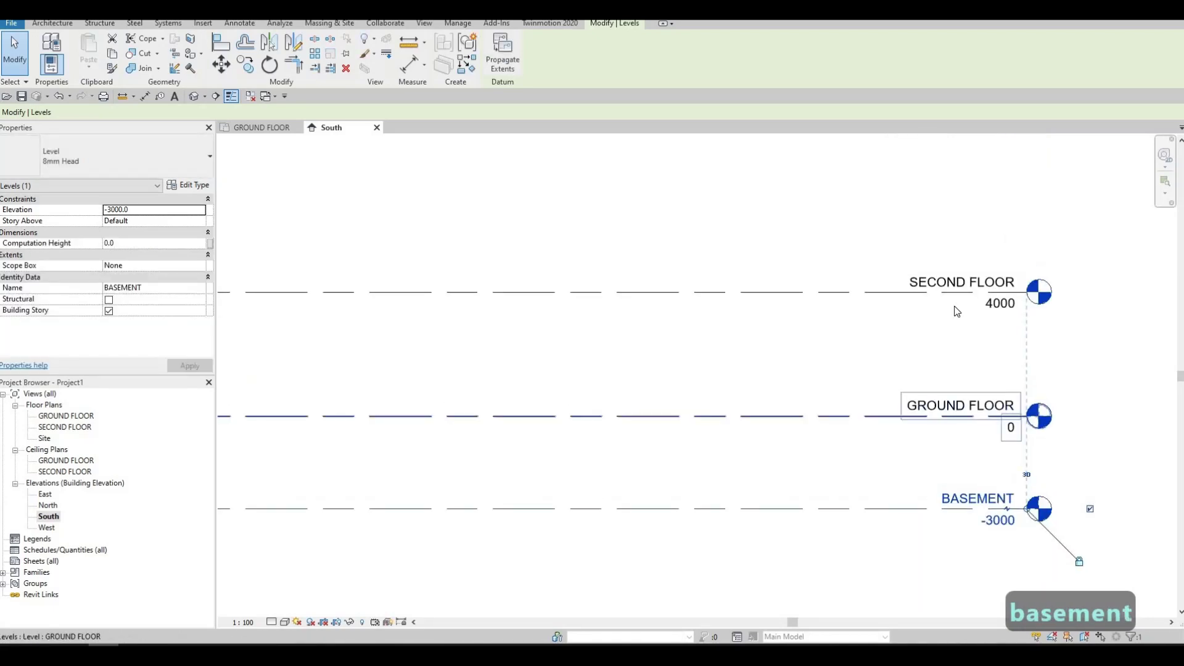
{"action": "left_click", "coordinate": [1001, 312]}
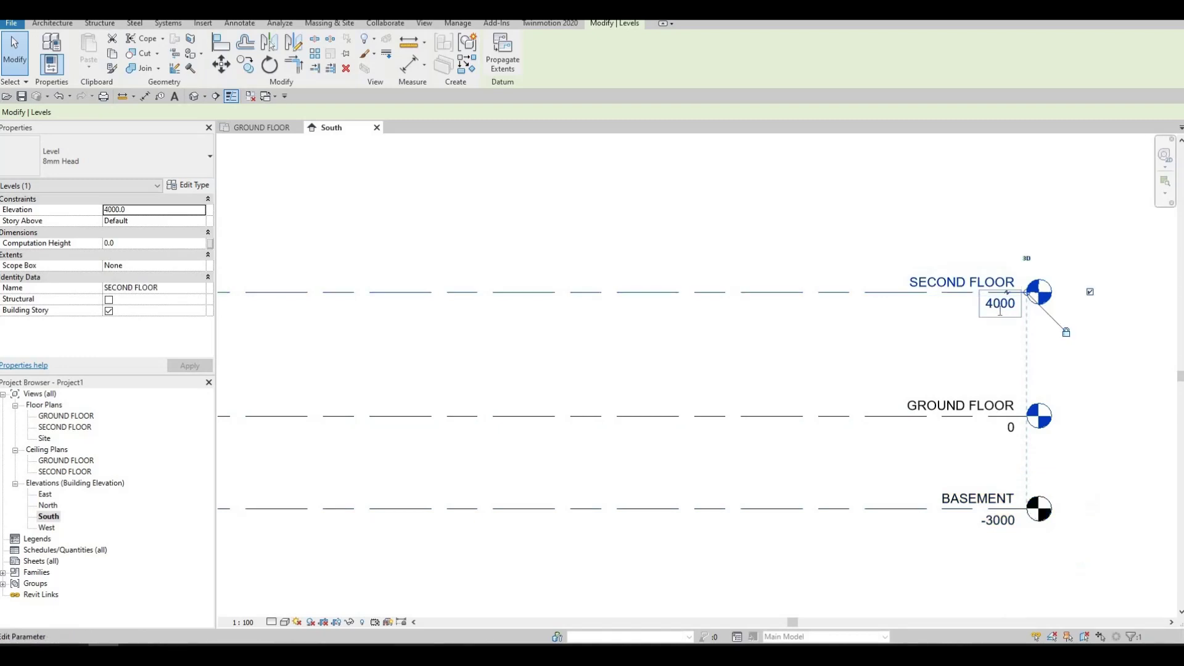
{"action": "left_click", "coordinate": [1001, 308]}
{"action": "type", "text": "3000"}
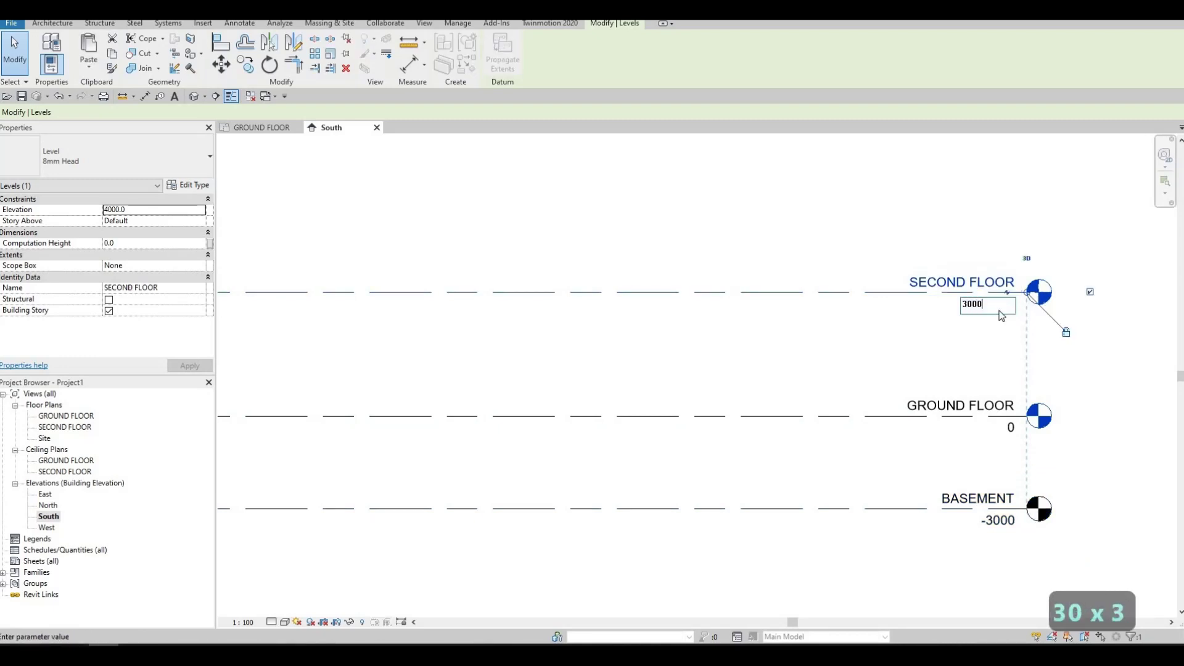
{"action": "key", "text": "Return"}
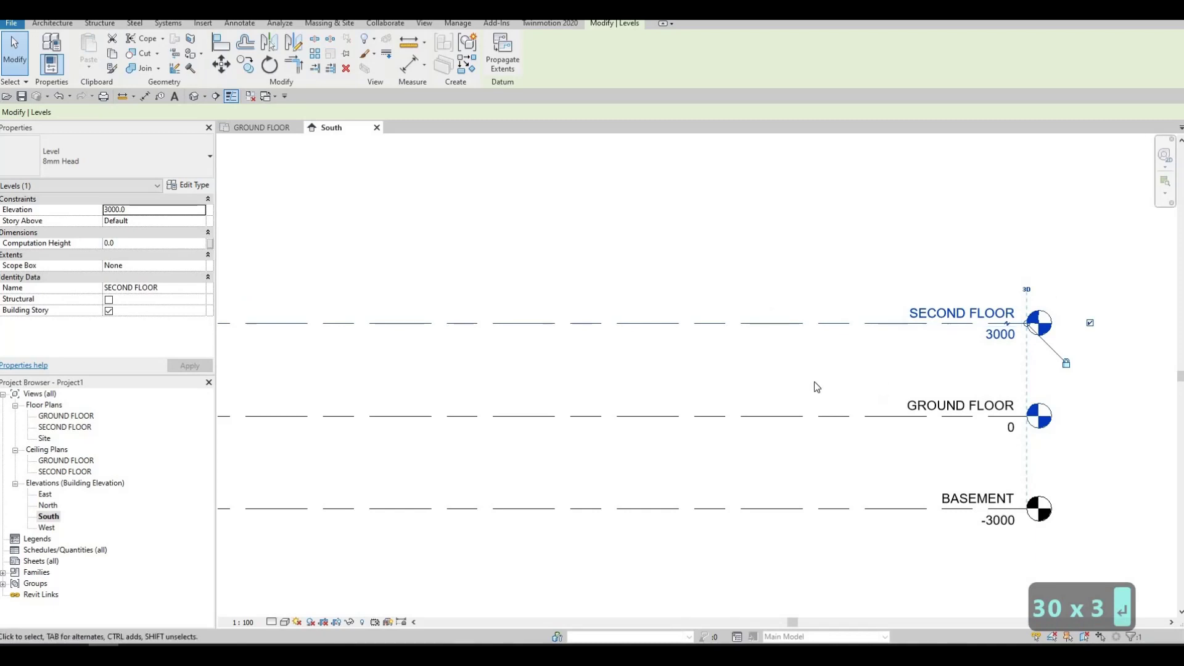
Copy the SECOND FLOOR level straight up by 3000
{"action": "middle_click_drag", "start_coordinate": [686, 323], "coordinate": [795, 392]}
{"action": "scroll", "coordinate": [938, 376], "scroll_direction": "down", "scroll_amount": 1}
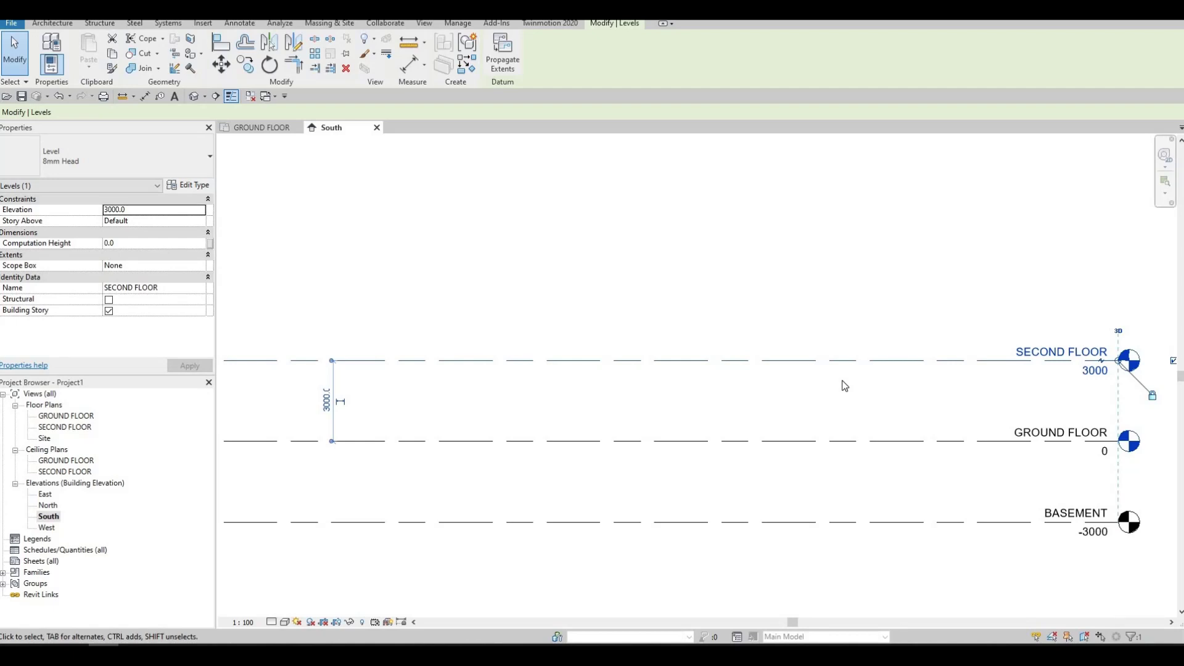
{"action": "key", "text": "c"}
{"action": "key", "text": "o"}
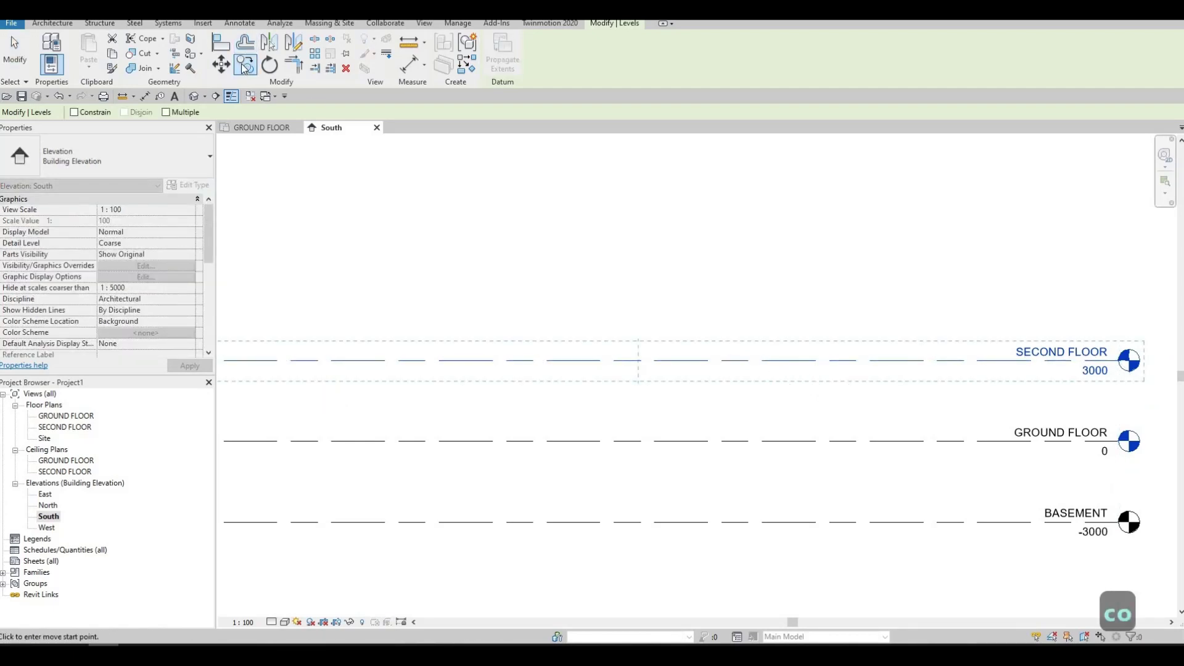
{"action": "left_click", "coordinate": [613, 357]}
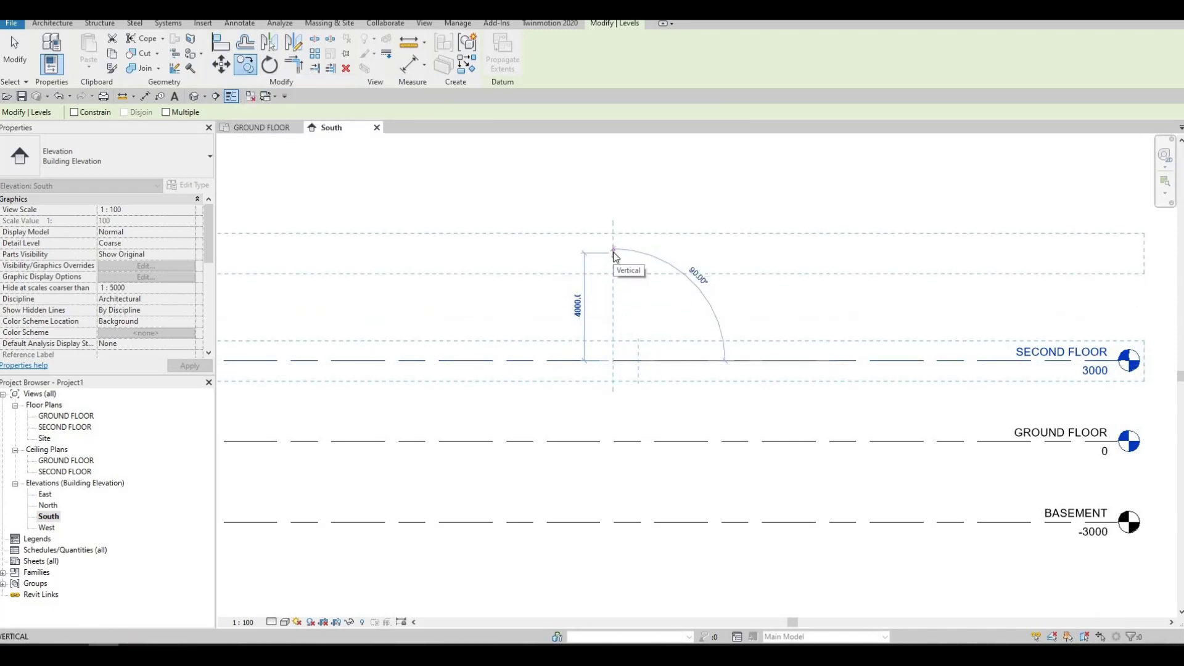
{"action": "type", "text": "300"}
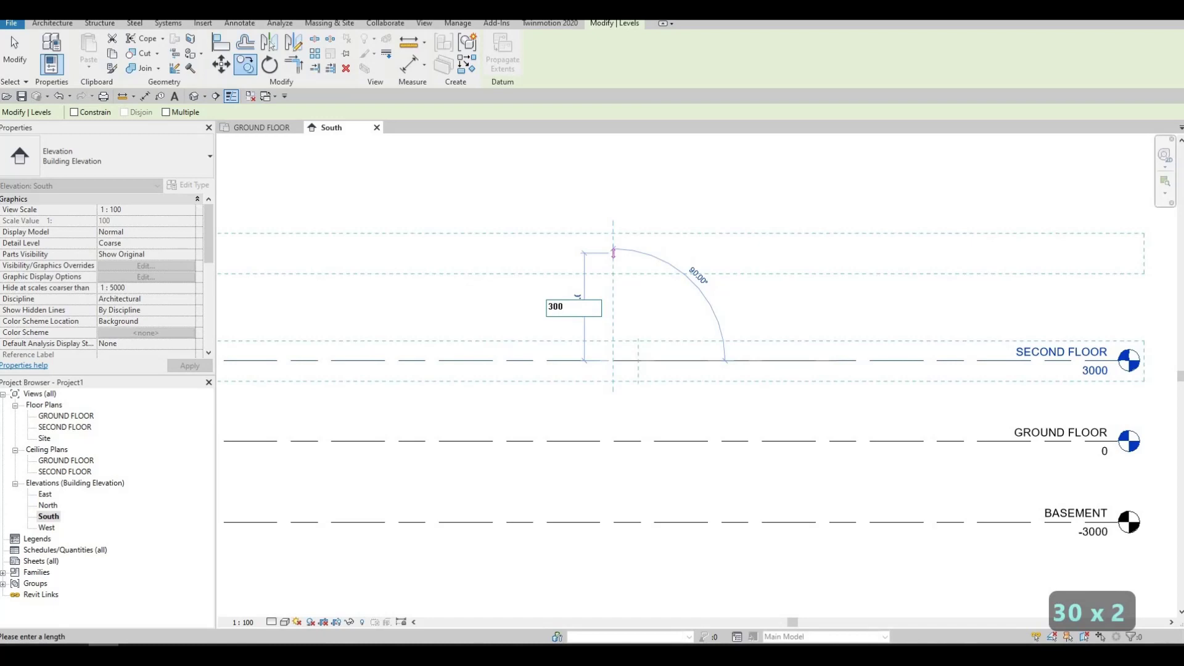
{"action": "type", "text": "0"}
{"action": "key", "text": "Return"}
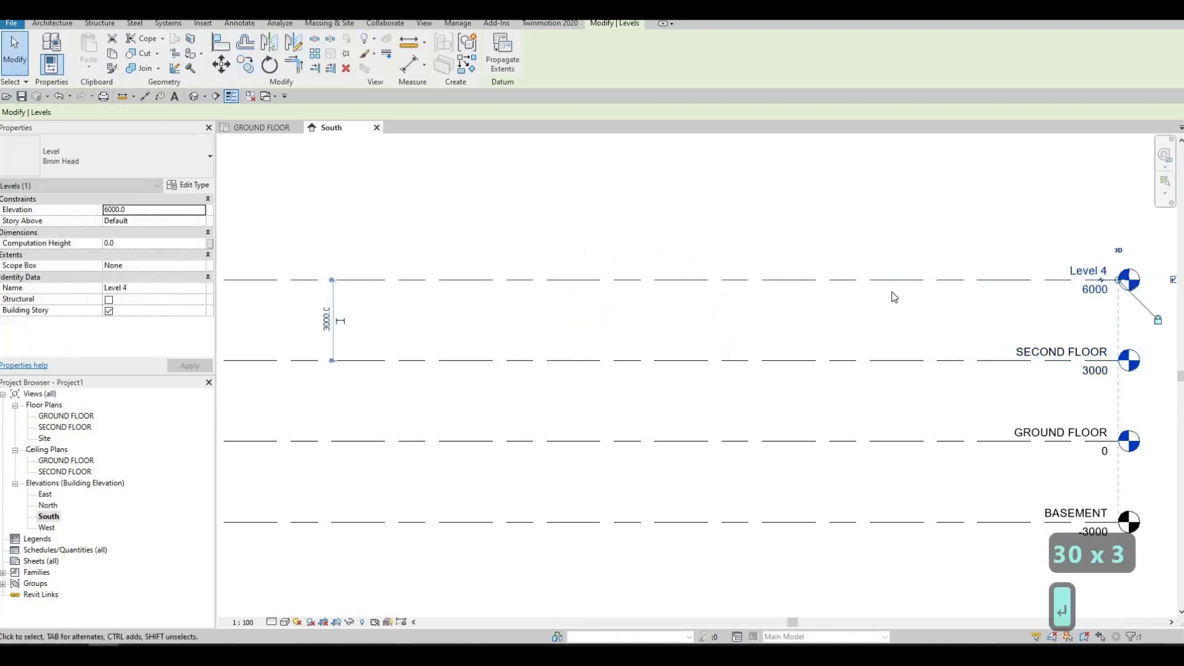
Rename the new level above SECOND FLOOR to ROOF
{"action": "left_click", "coordinate": [1079, 272]}
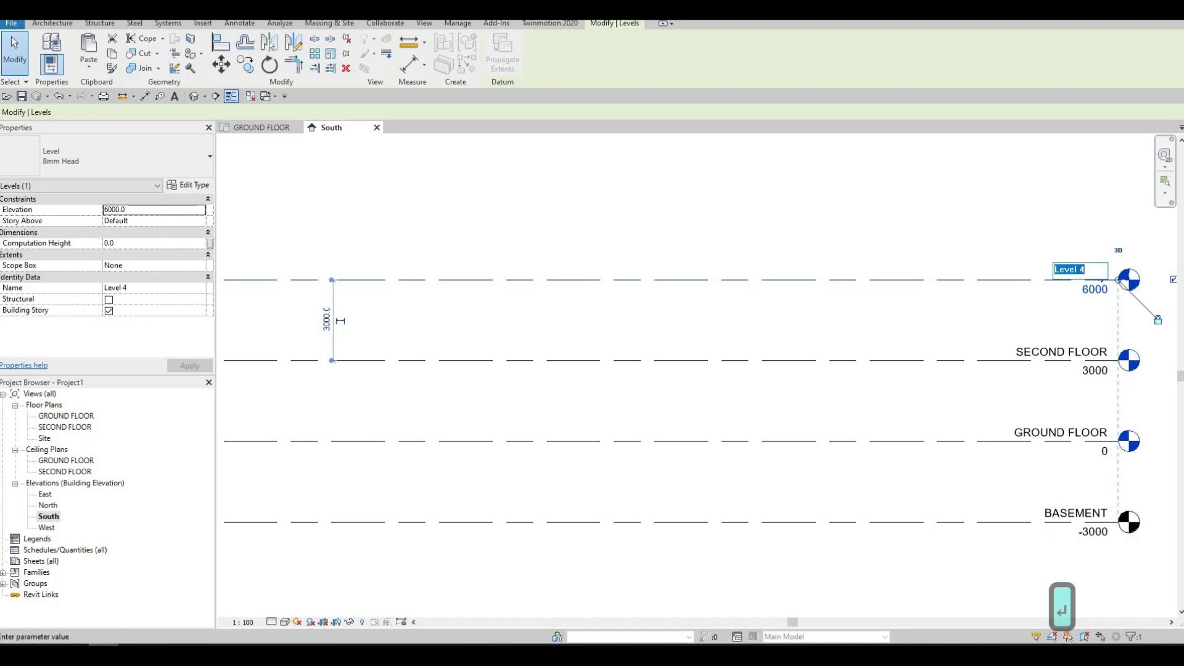
{"action": "type", "text": "ROOF"}
{"action": "key", "text": "Return"}
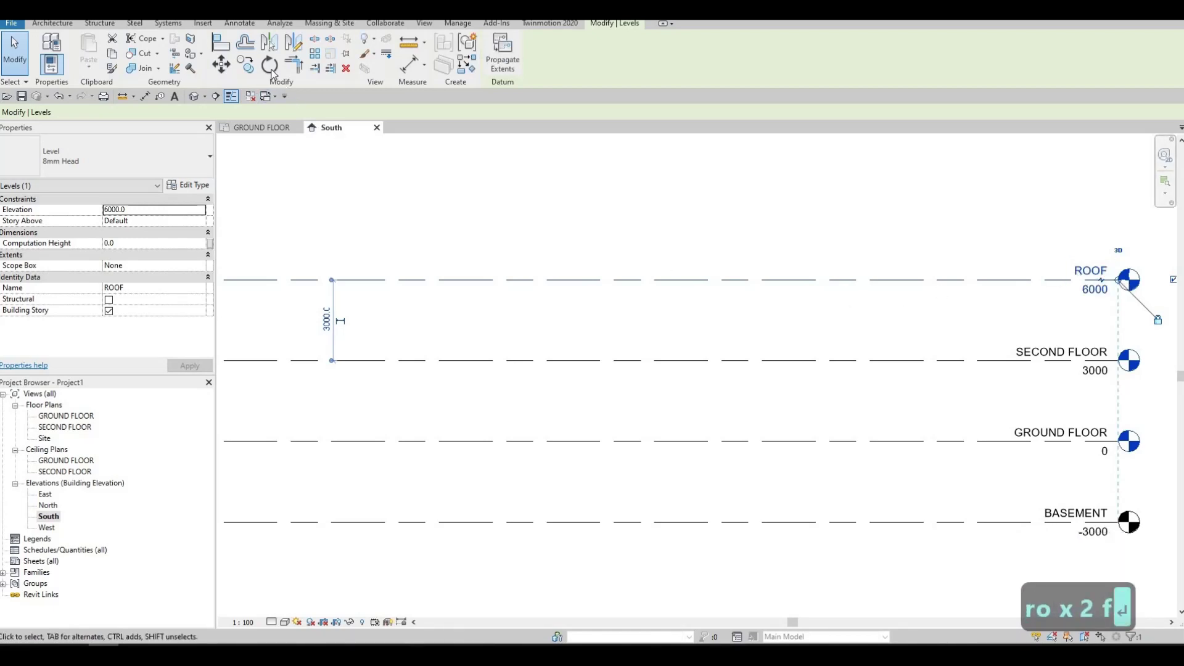
Copy the ROOF level straight up by 2500
{"action": "left_click", "coordinate": [252, 66]}
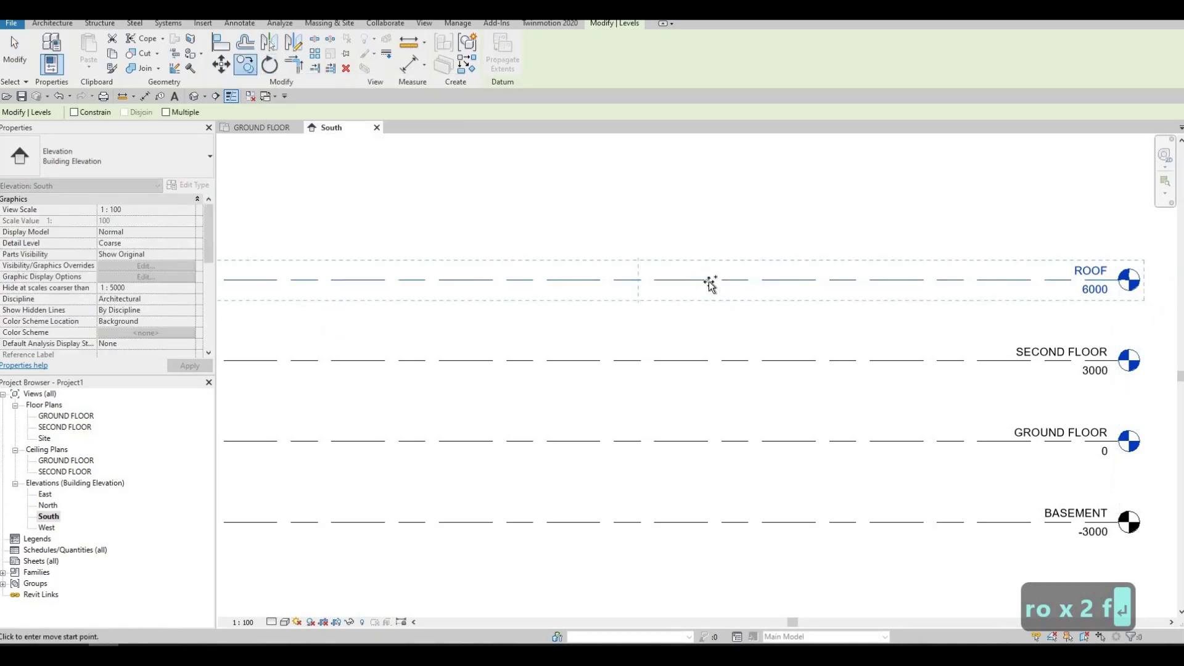
{"action": "left_click", "coordinate": [707, 219]}
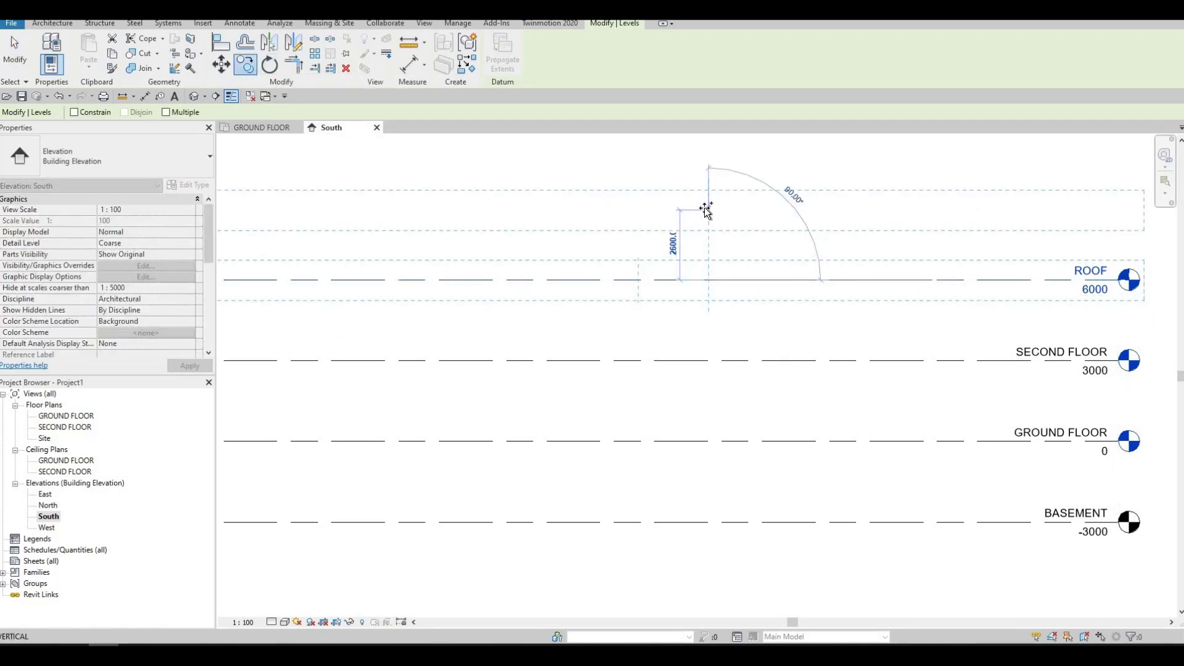
{"action": "type", "text": "2"}
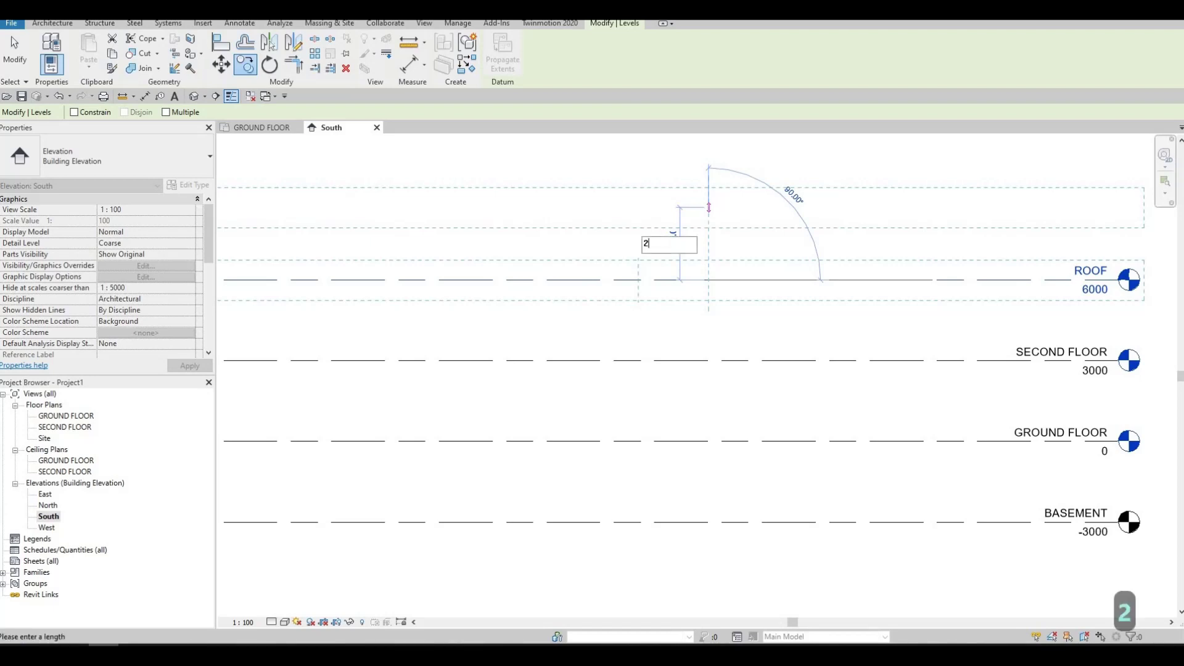
{"action": "type", "text": "500"}
{"action": "key", "text": "Return"}
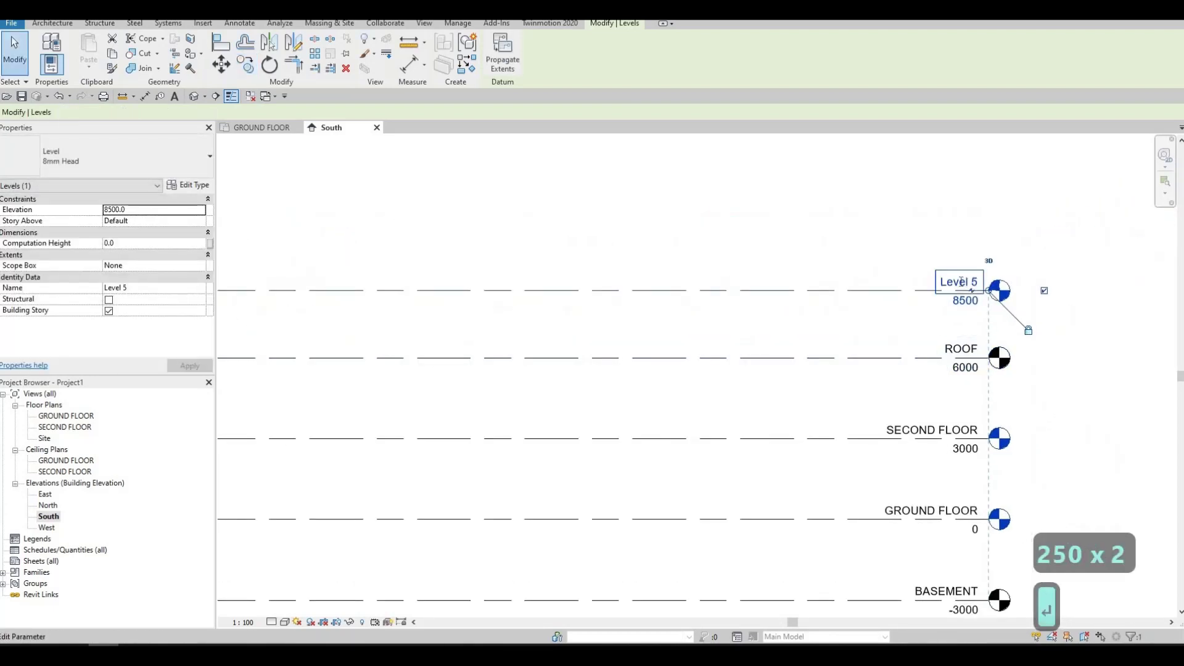
Rename the new level above ROOF to TOP ROOF
{"action": "left_click", "coordinate": [962, 282]}
{"action": "type", "text": "TOP"}
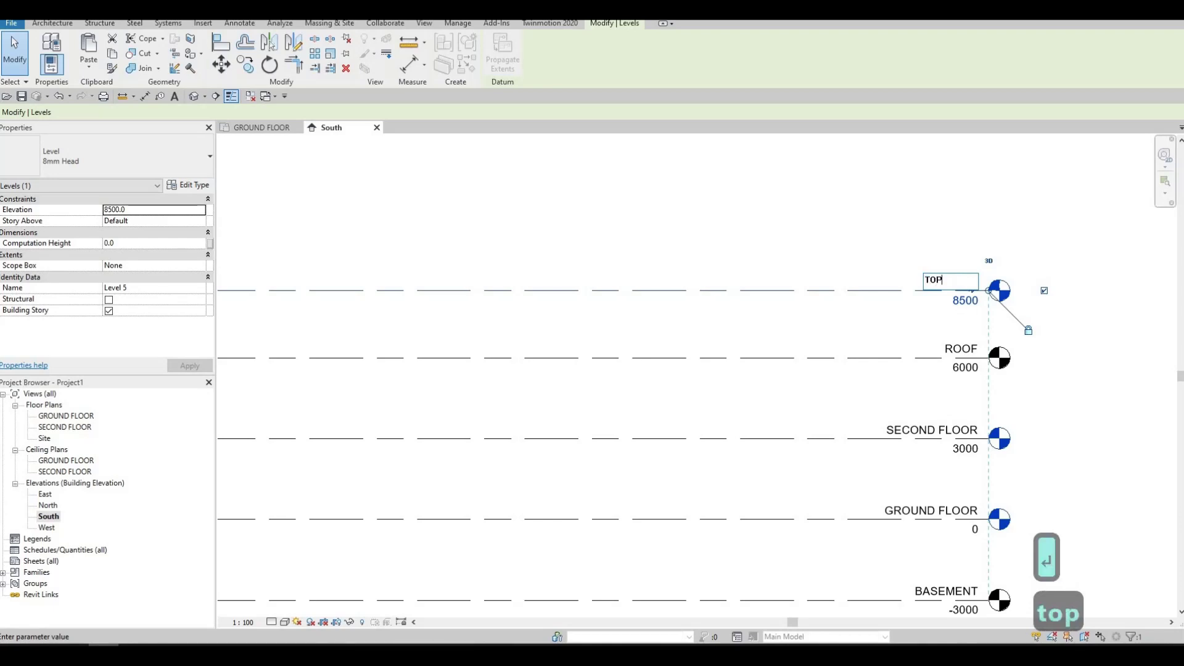
{"action": "type", "text": " ROOF"}
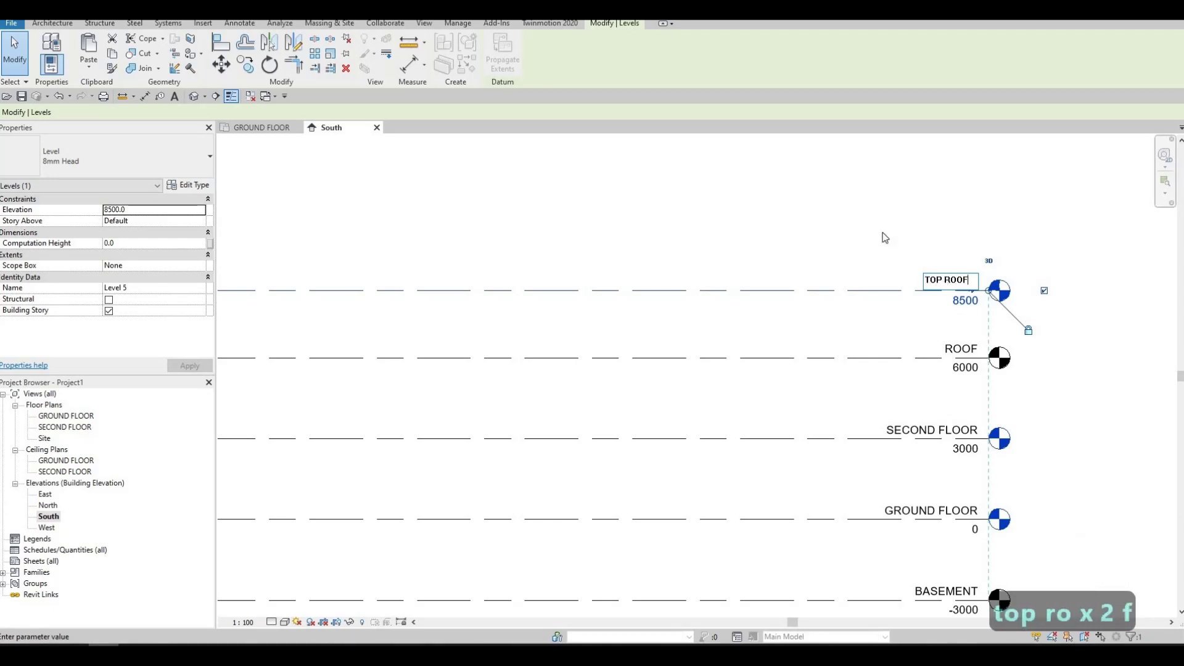
{"action": "key", "text": "Return"}
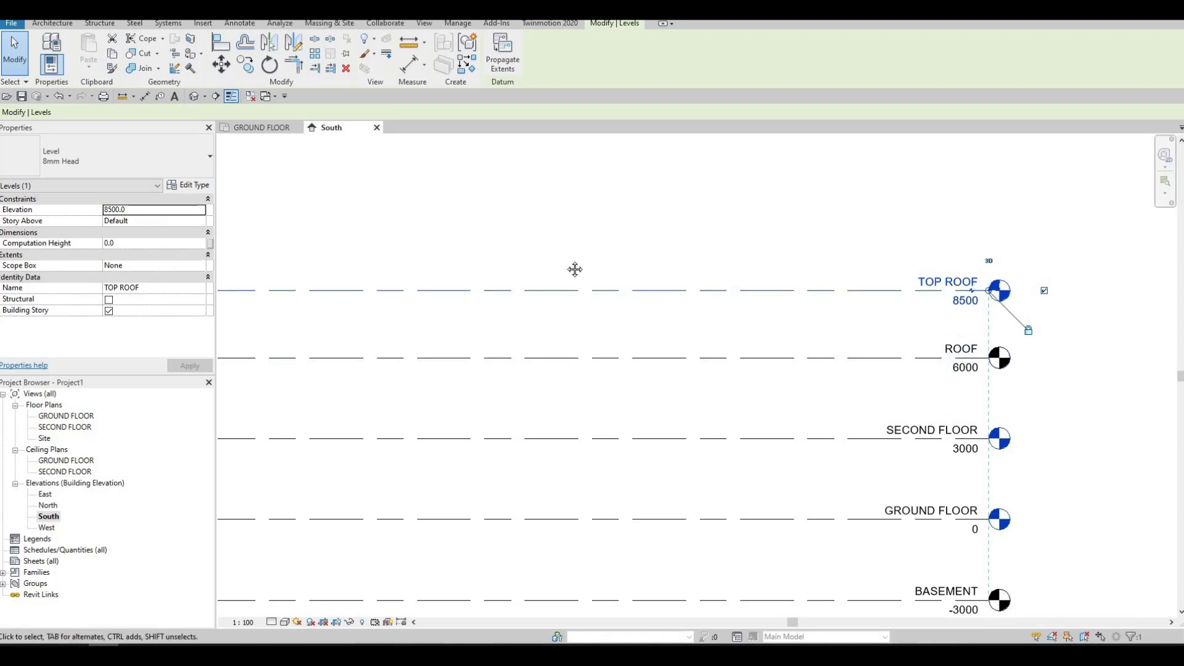
{"action": "scroll", "coordinate": [584, 268], "scroll_direction": "down", "scroll_amount": 1}
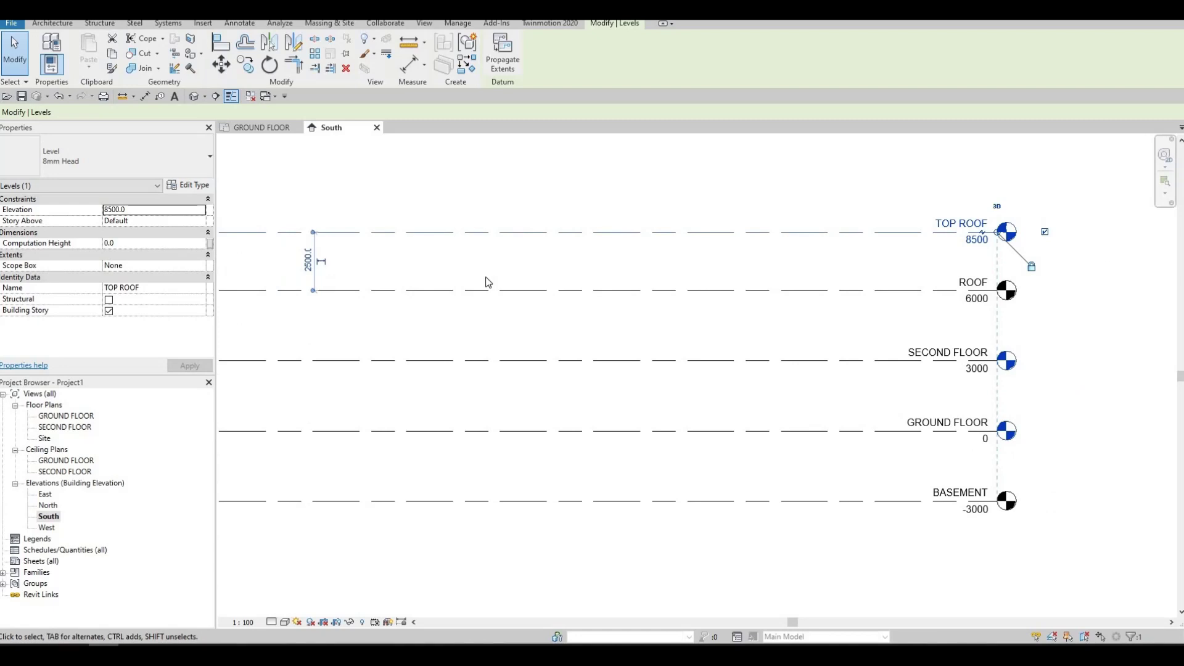
{"action": "key", "text": "Escape"}
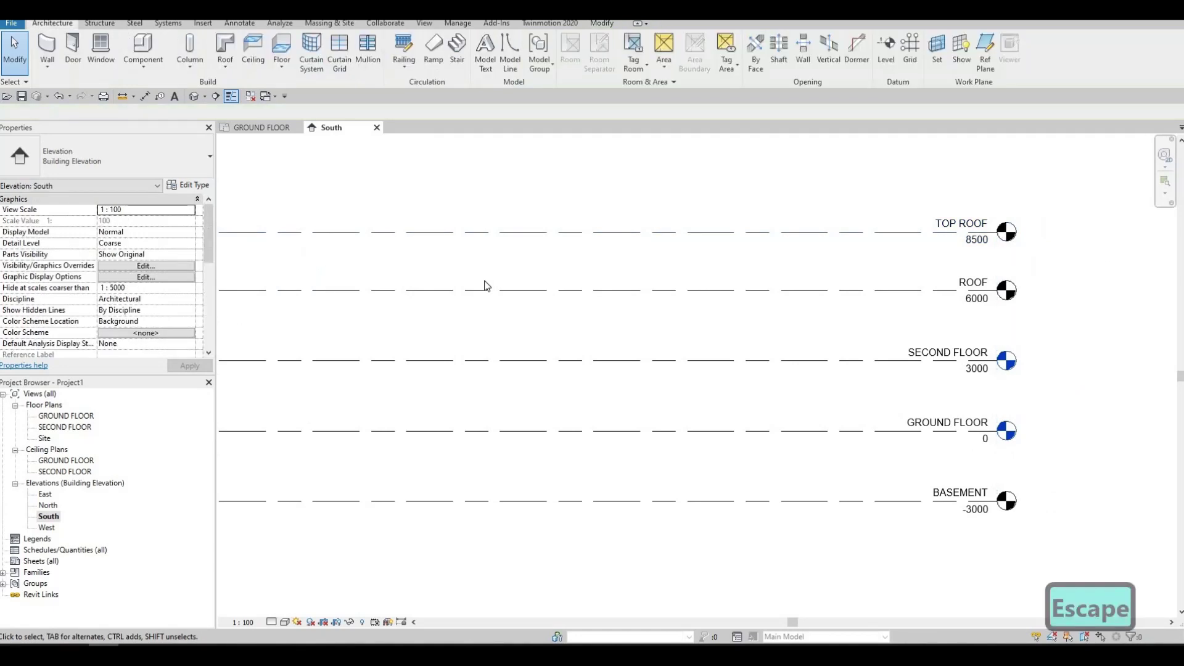
{"action": "key", "text": "Escape"}
{"action": "middle_click", "coordinate": [629, 346]}
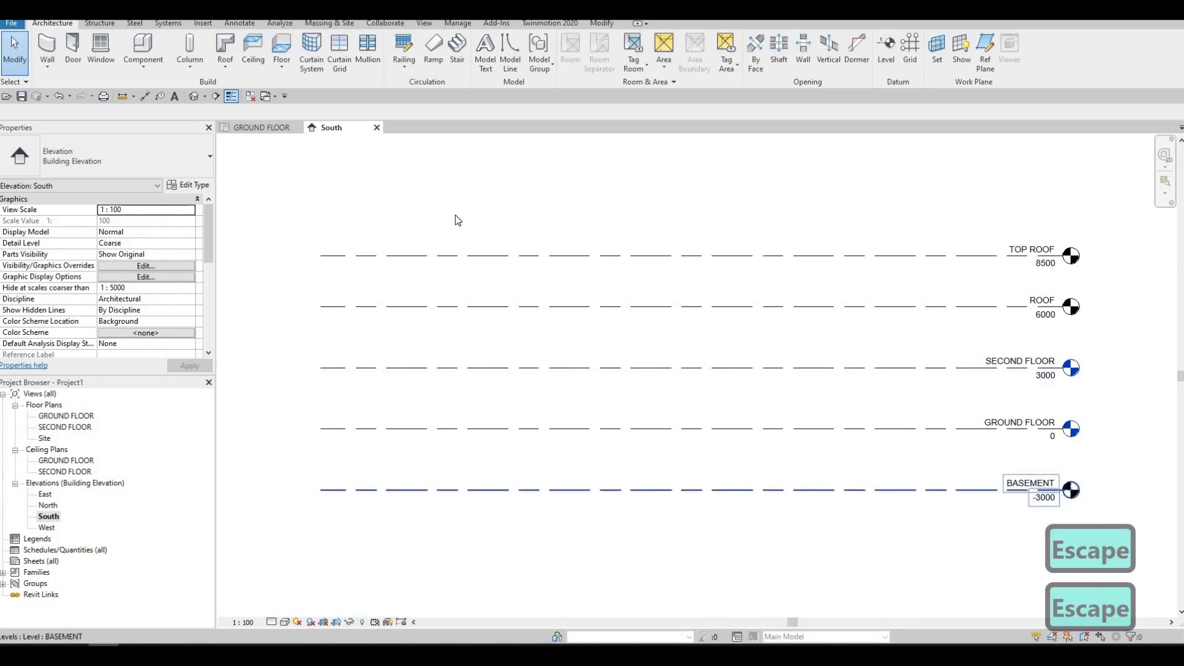
Add aligned dimensions from BASEMENT to GROUND FLOOR and from GROUND FLOOR to SECOND FLOOR, in one line near the level names
{"action": "left_click", "coordinate": [144, 96]}
{"action": "middle_click_drag", "start_coordinate": [971, 453], "coordinate": [915, 394]}
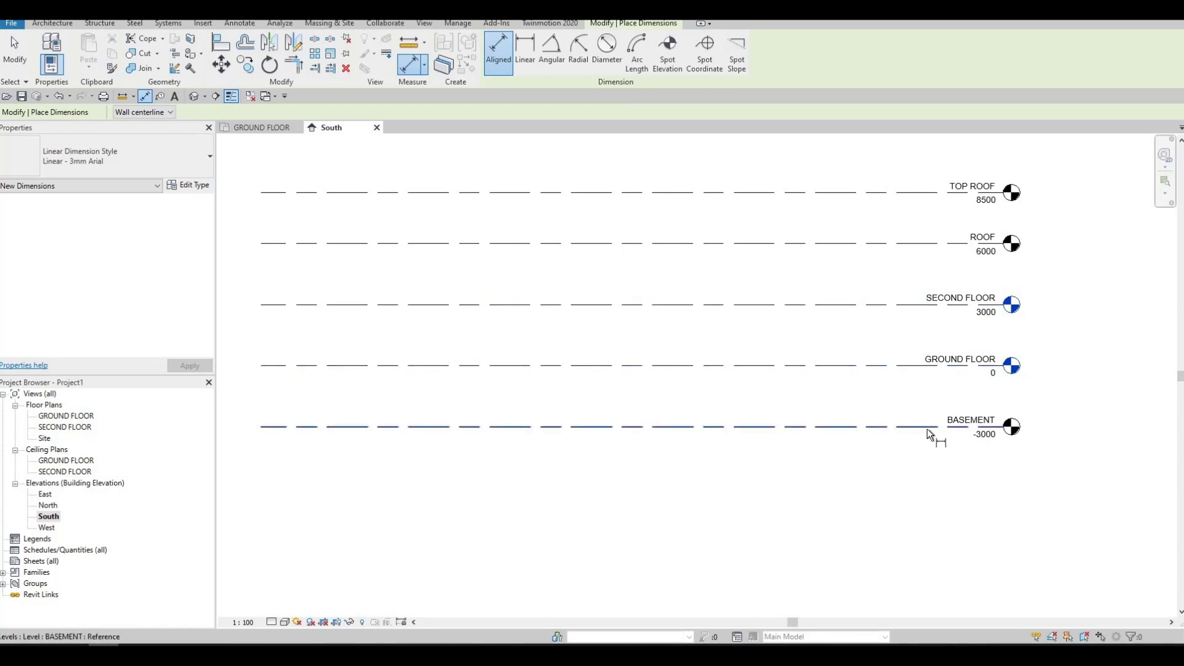
{"action": "left_click", "coordinate": [926, 426]}
{"action": "left_click", "coordinate": [926, 365]}
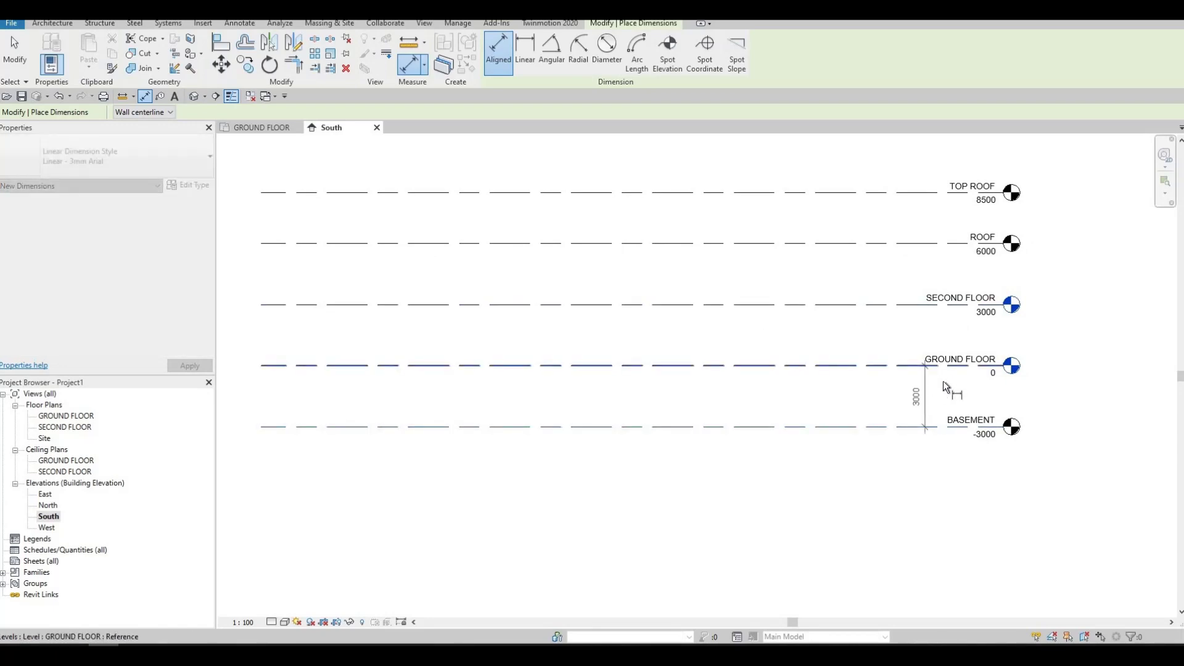
{"action": "left_click", "coordinate": [931, 314]}
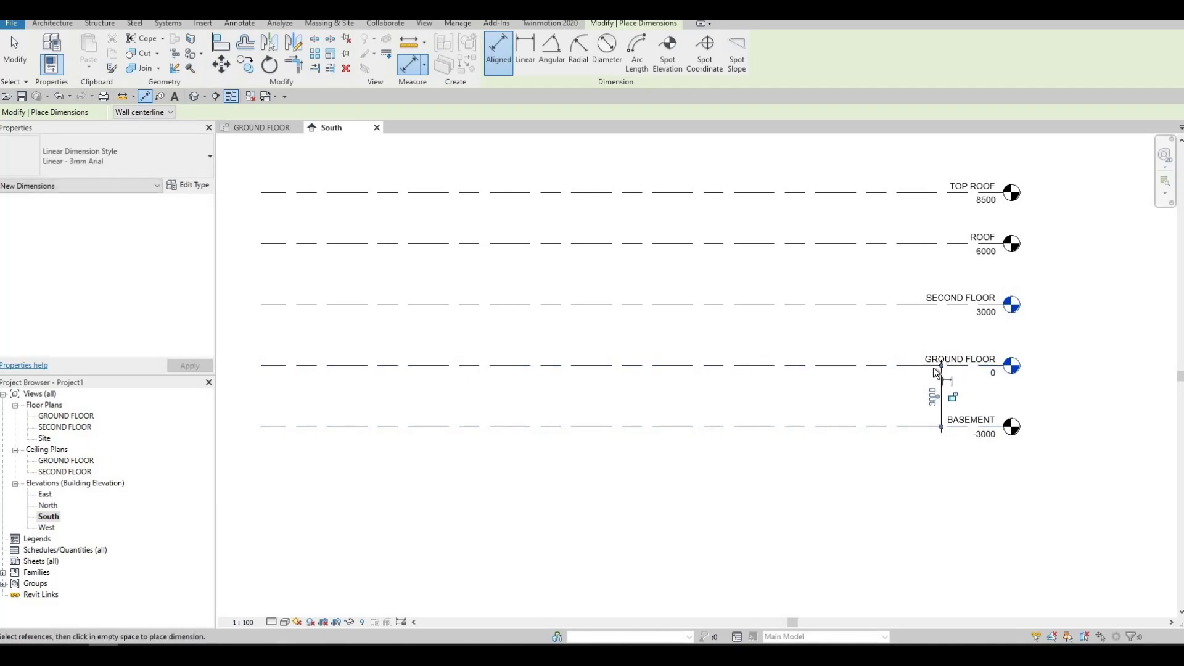
{"action": "left_click", "coordinate": [921, 305]}
{"action": "left_click", "coordinate": [945, 366]}
{"action": "left_click", "coordinate": [944, 372]}
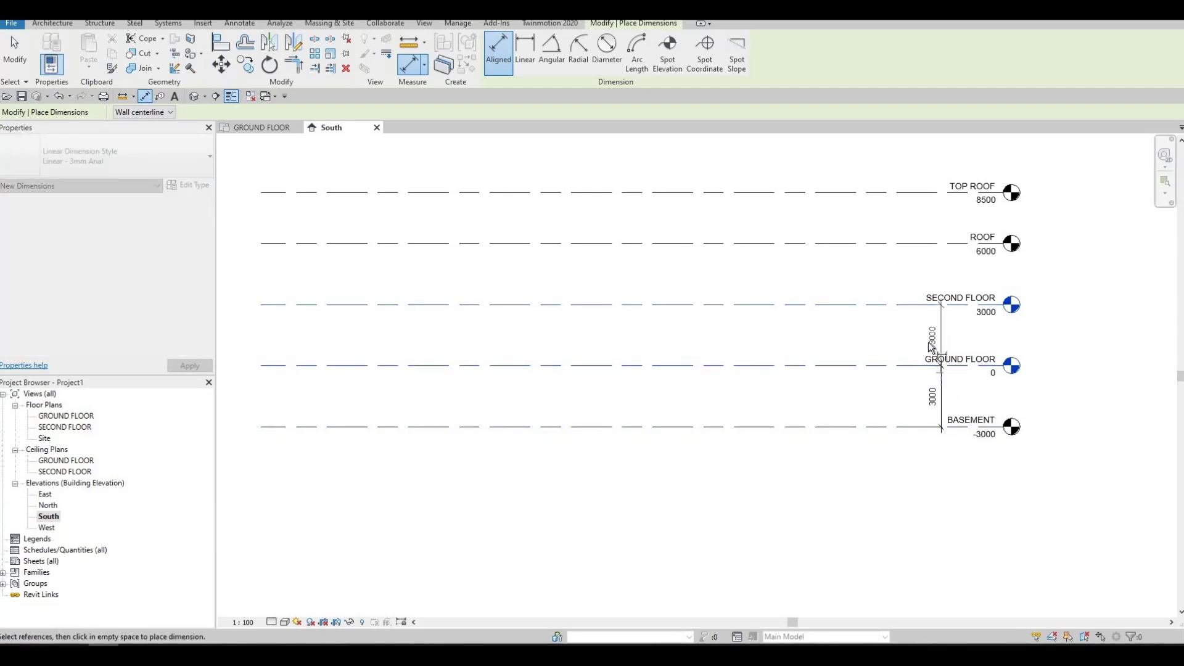
{"action": "left_click", "coordinate": [908, 301]}
Continue the aligned dimensions from SECOND FLOOR to ROOF and from ROOF to TOP ROOF, in line with the lower ones
{"action": "left_click", "coordinate": [942, 244]}
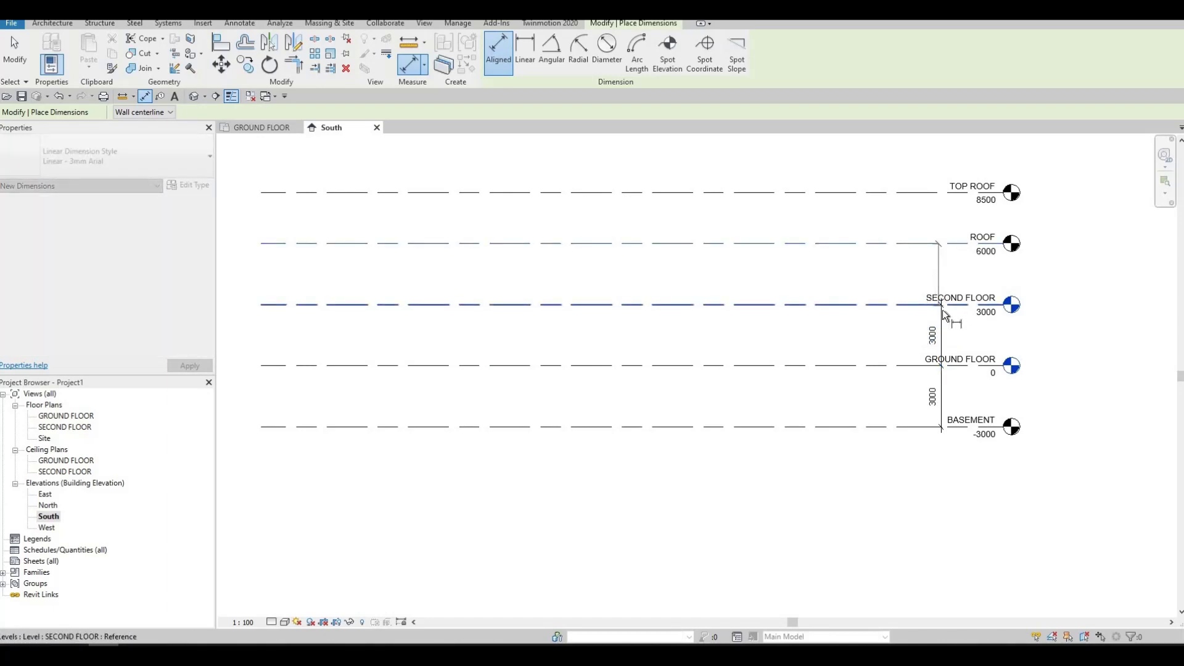
{"action": "left_click", "coordinate": [942, 305]}
{"action": "left_click", "coordinate": [933, 290]}
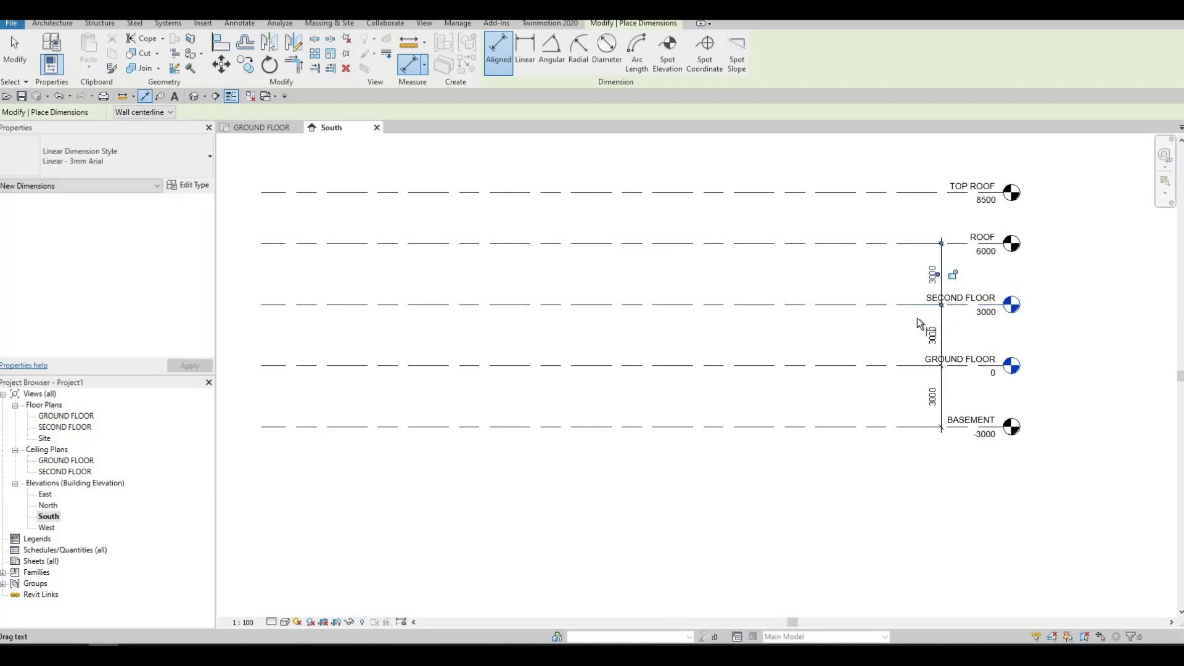
{"action": "scroll", "coordinate": [923, 320], "scroll_direction": "up", "scroll_amount": 3}
{"action": "left_click", "coordinate": [921, 321]}
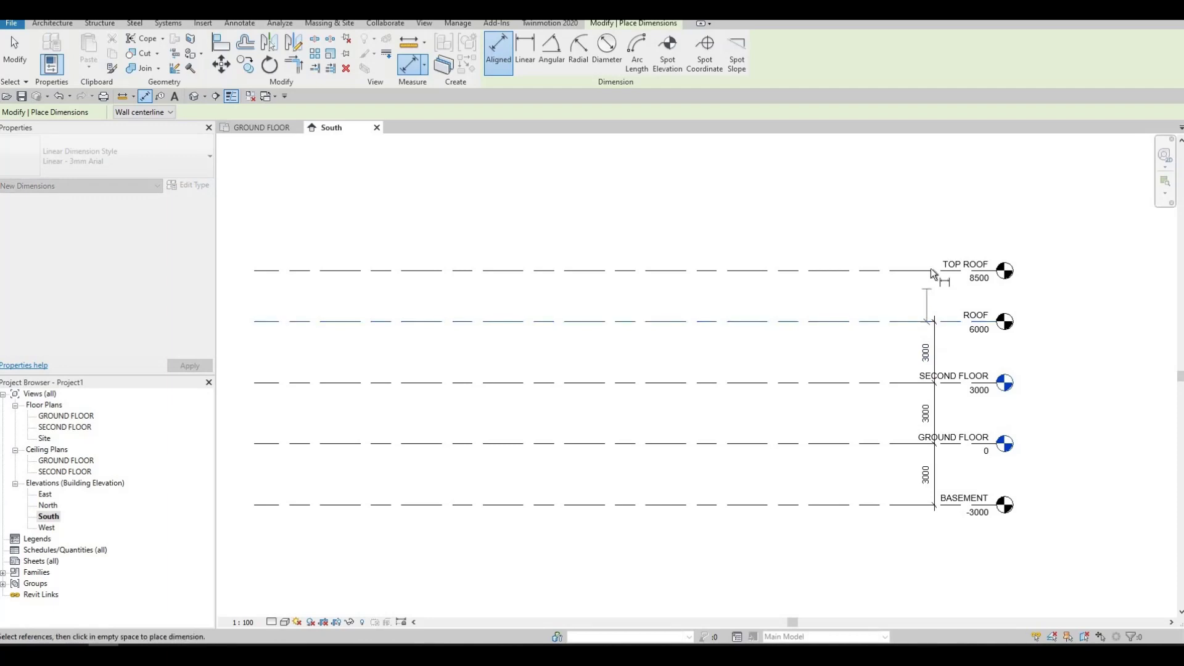
{"action": "left_click", "coordinate": [935, 270]}
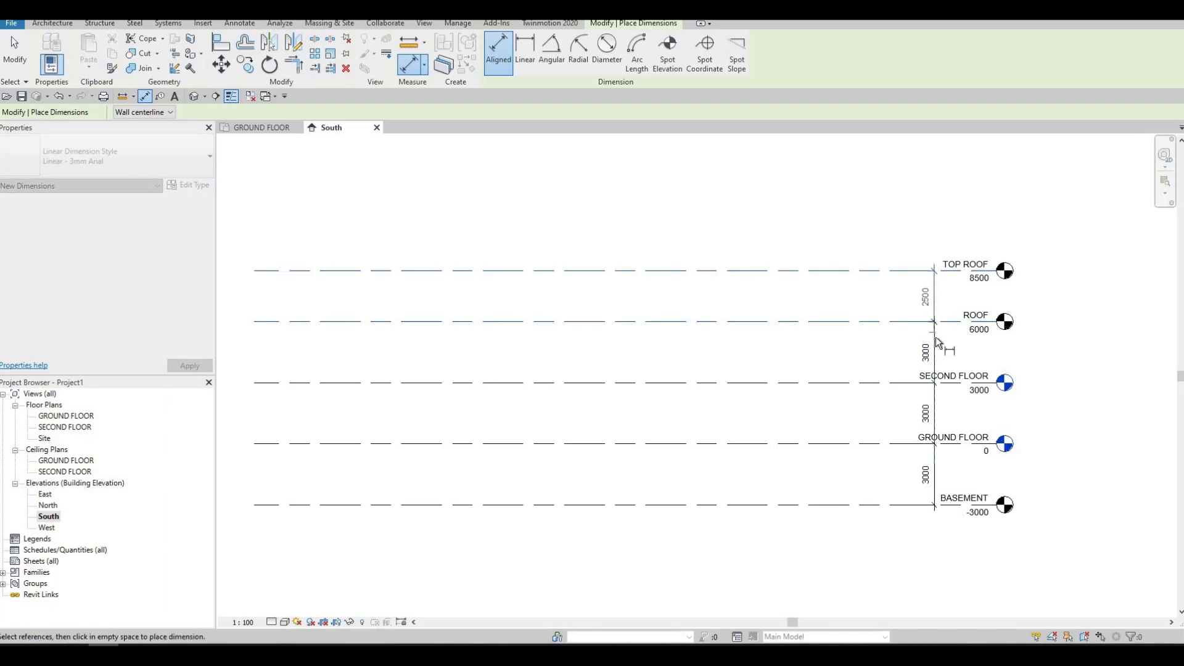
{"action": "left_click", "coordinate": [934, 352]}
{"action": "key", "text": "Escape"}
{"action": "key", "text": "Escape"}
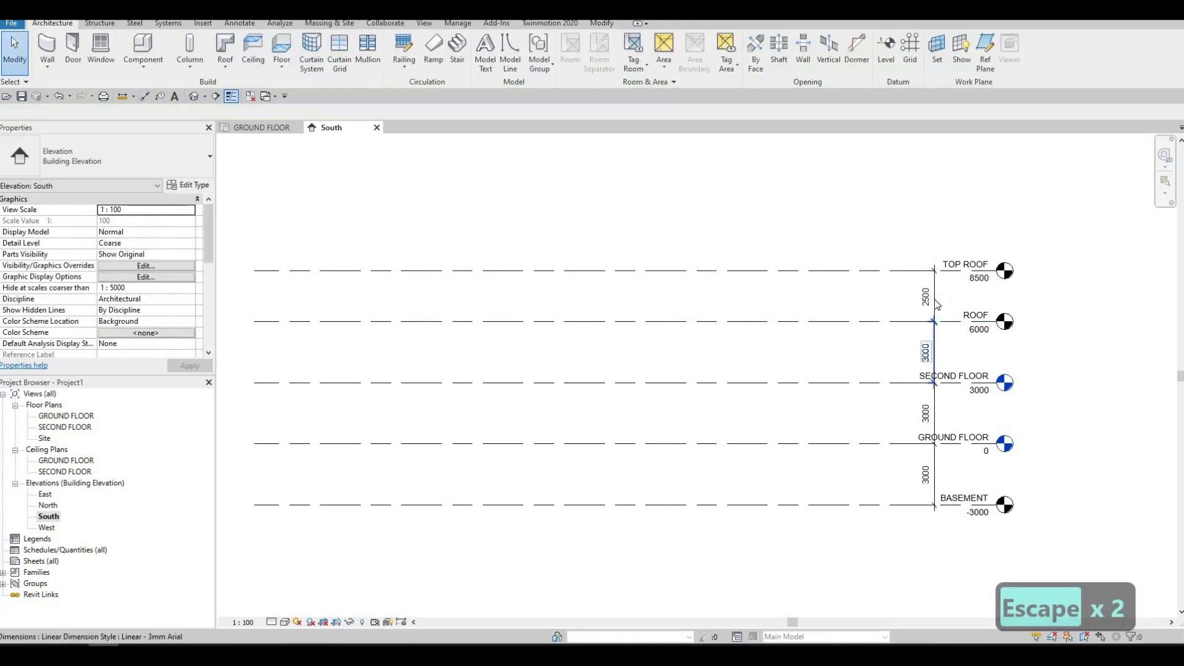
Move all four level dimensions to the left into one aligned column clear of the level names
{"action": "left_click", "coordinate": [937, 307]}
{"action": "scroll", "coordinate": [937, 307], "scroll_direction": "up", "scroll_amount": 2}
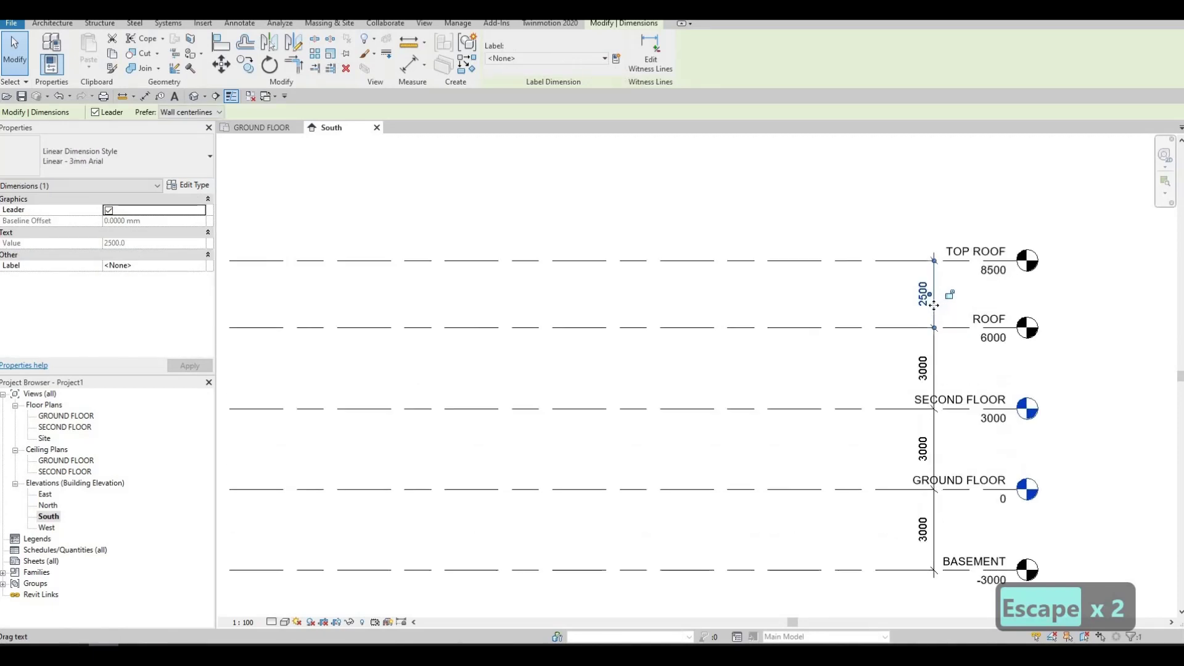
{"action": "left_click_drag", "start_coordinate": [933, 305], "coordinate": [903, 302]}
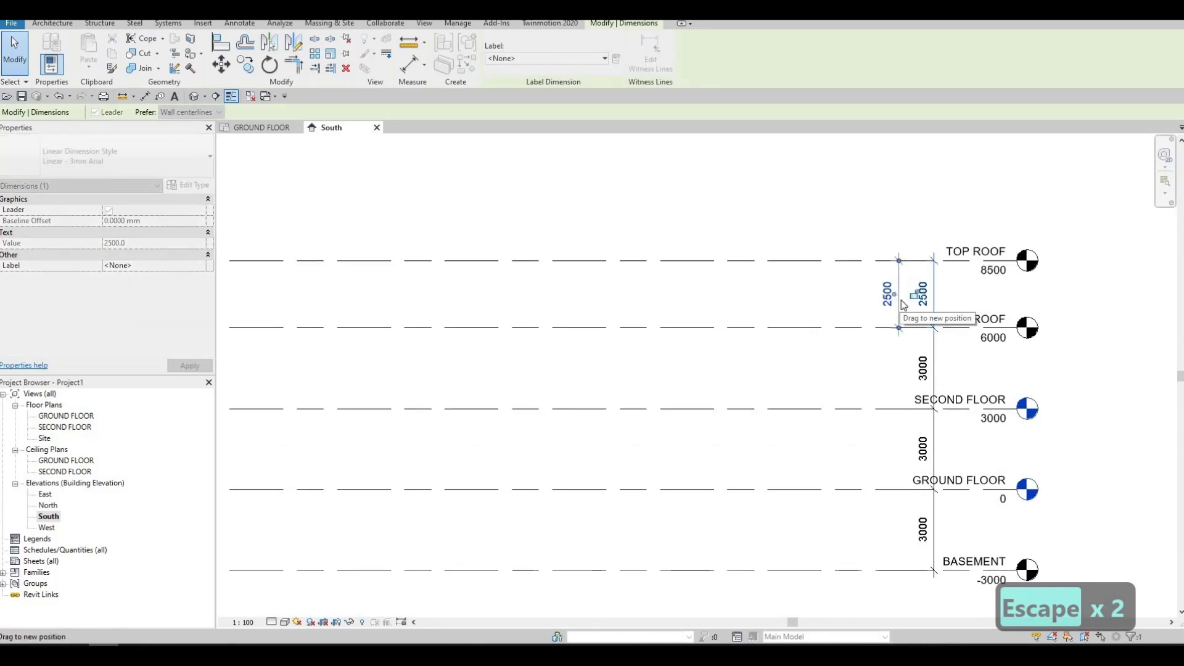
{"action": "left_click", "coordinate": [936, 342]}
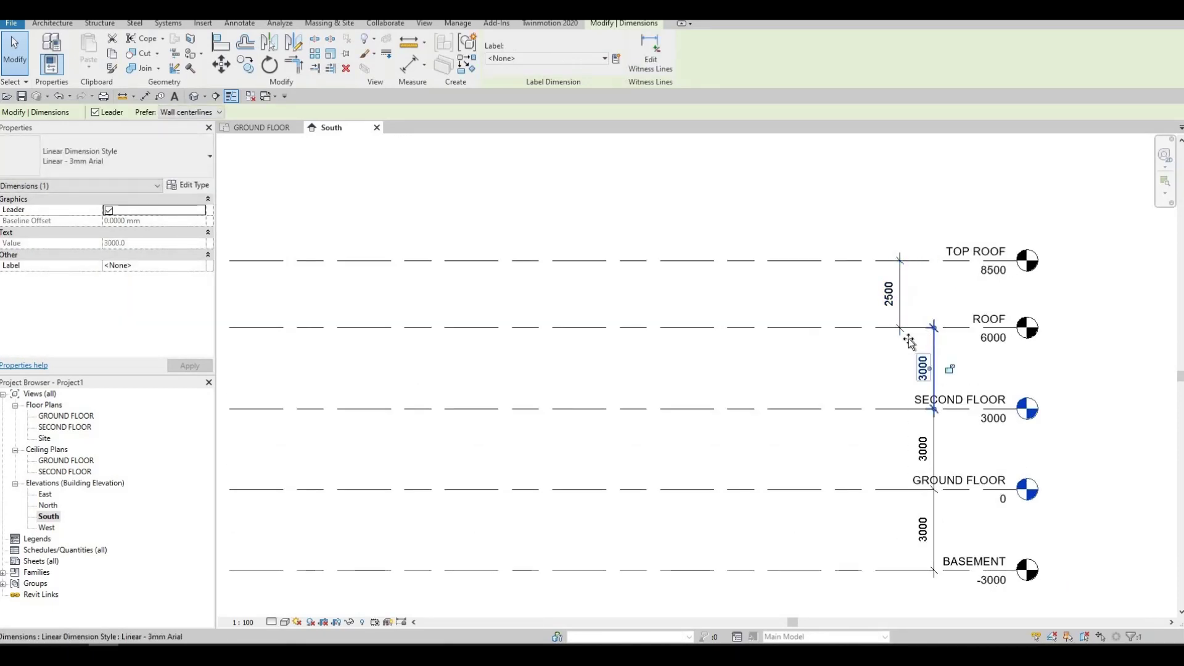
{"action": "left_click_drag", "start_coordinate": [916, 346], "coordinate": [889, 507]}
{"action": "left_click", "coordinate": [934, 425]}
{"action": "left_click", "coordinate": [934, 515]}
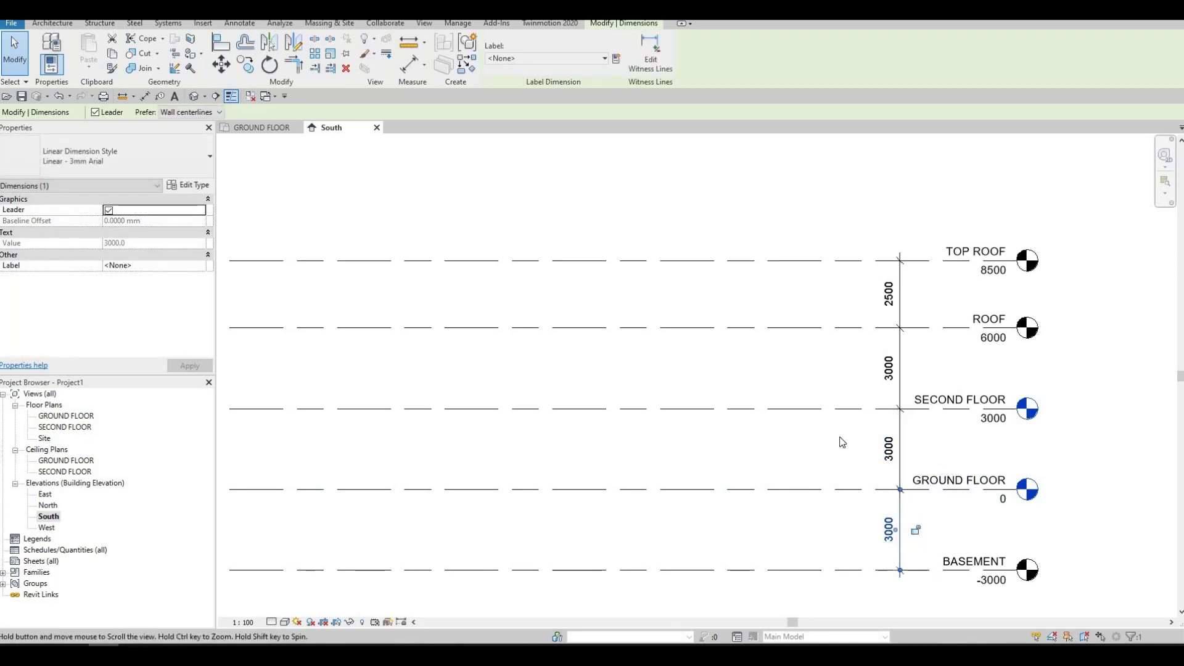
{"action": "key", "text": "z"}
{"action": "key", "text": "f"}
{"action": "key", "text": "Escape"}
{"action": "key", "text": "Escape"}
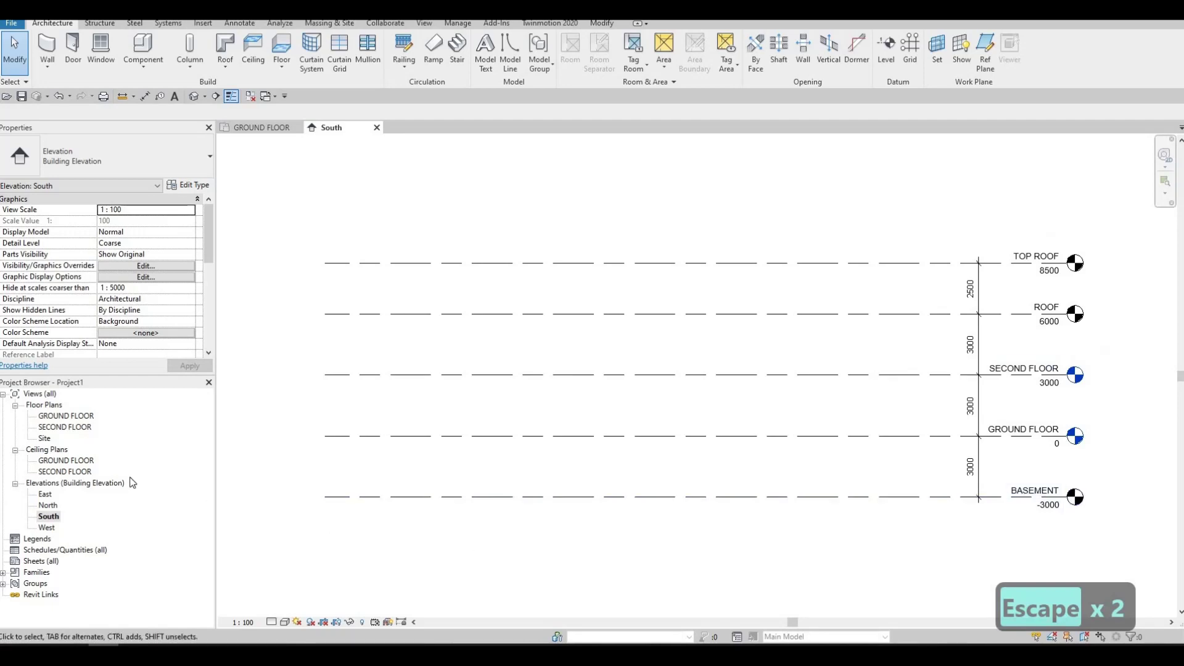
Create floor plan views for the BASEMENT, ROOF and TOP ROOF levels
{"action": "left_click", "coordinate": [16, 450]}
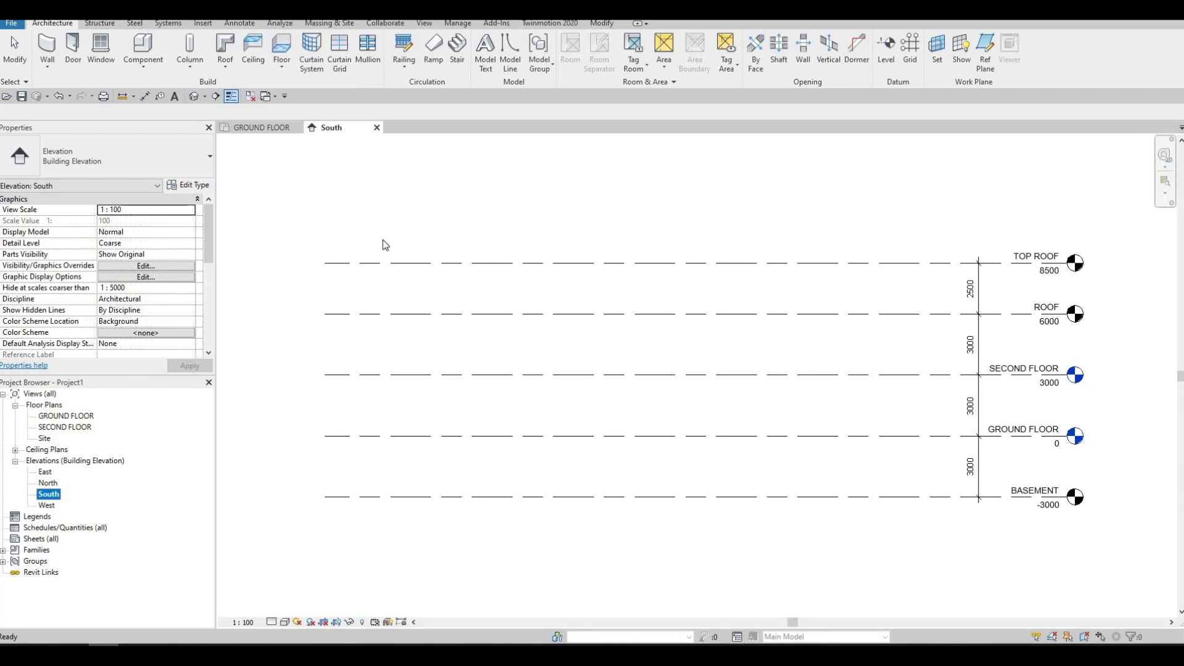
{"action": "left_click", "coordinate": [425, 23]}
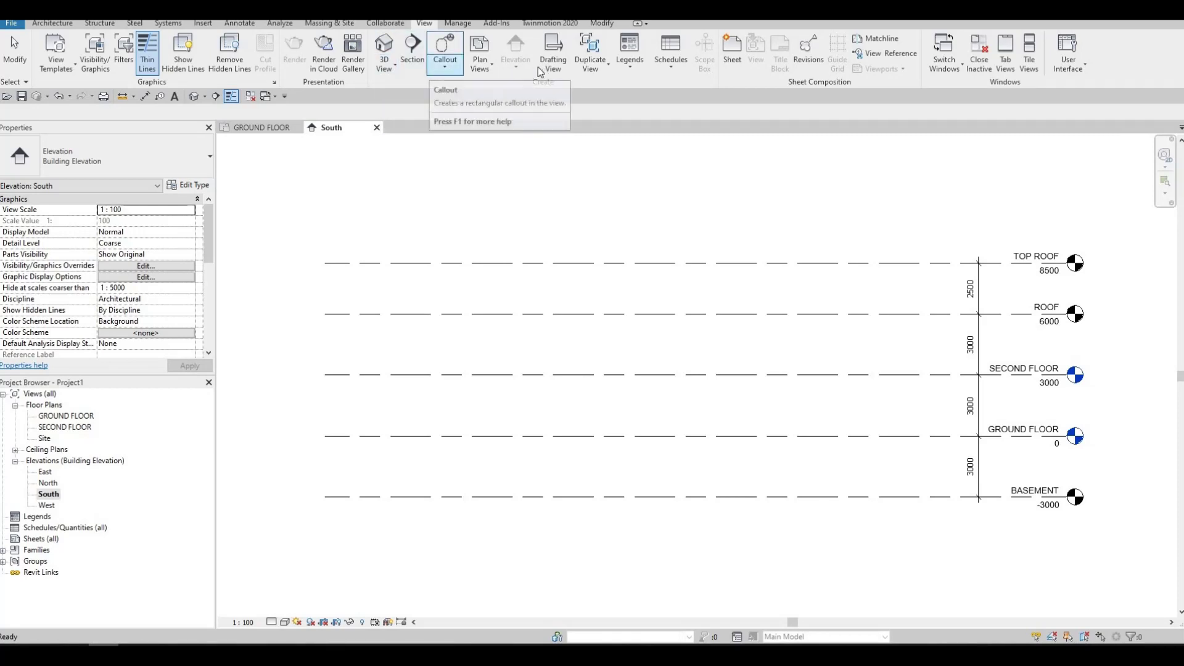
{"action": "left_click", "coordinate": [494, 76]}
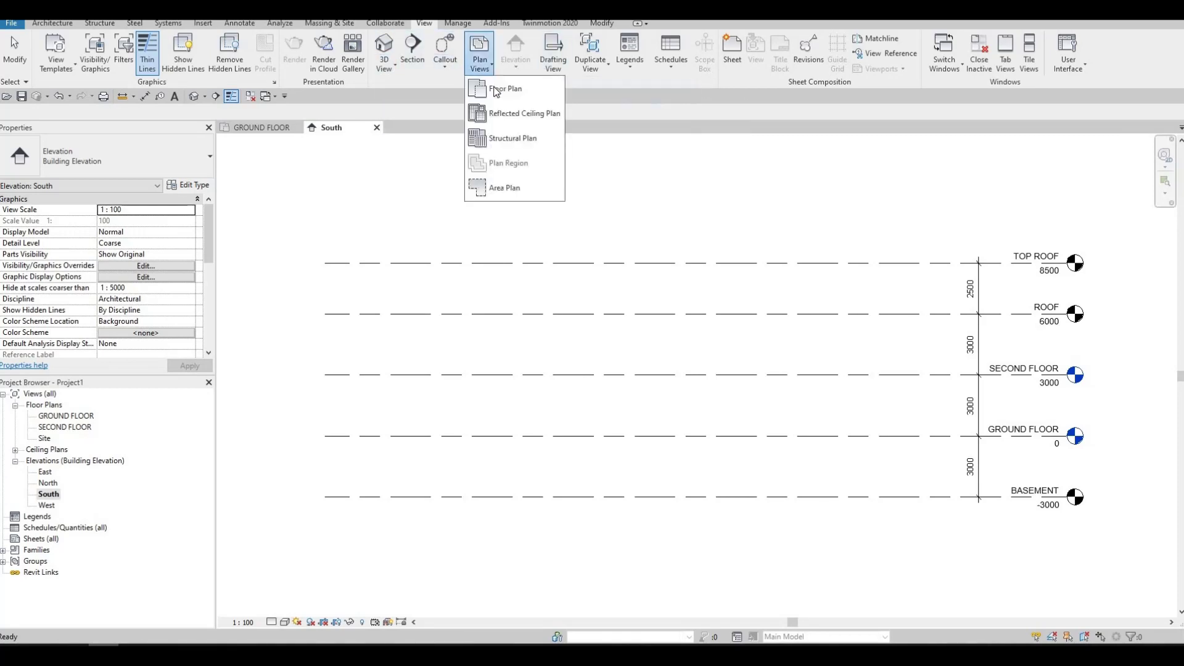
{"action": "left_click", "coordinate": [495, 90]}
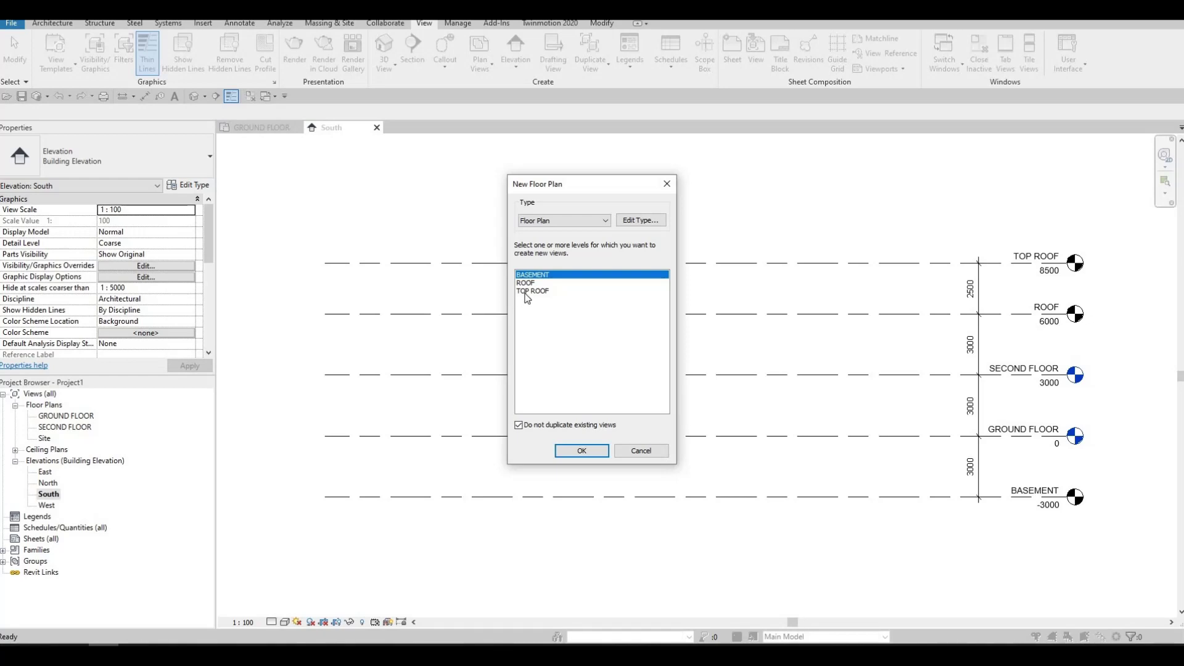
{"action": "left_click_drag", "start_coordinate": [525, 291], "coordinate": [523, 264]}
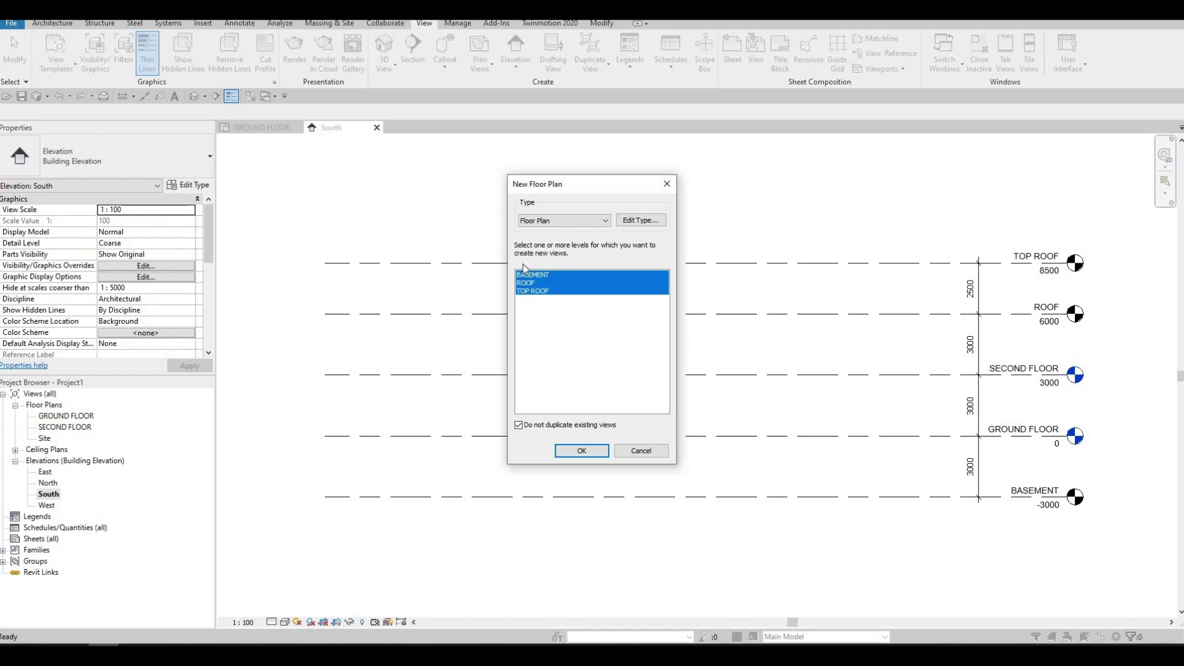
{"action": "left_click", "coordinate": [571, 453]}
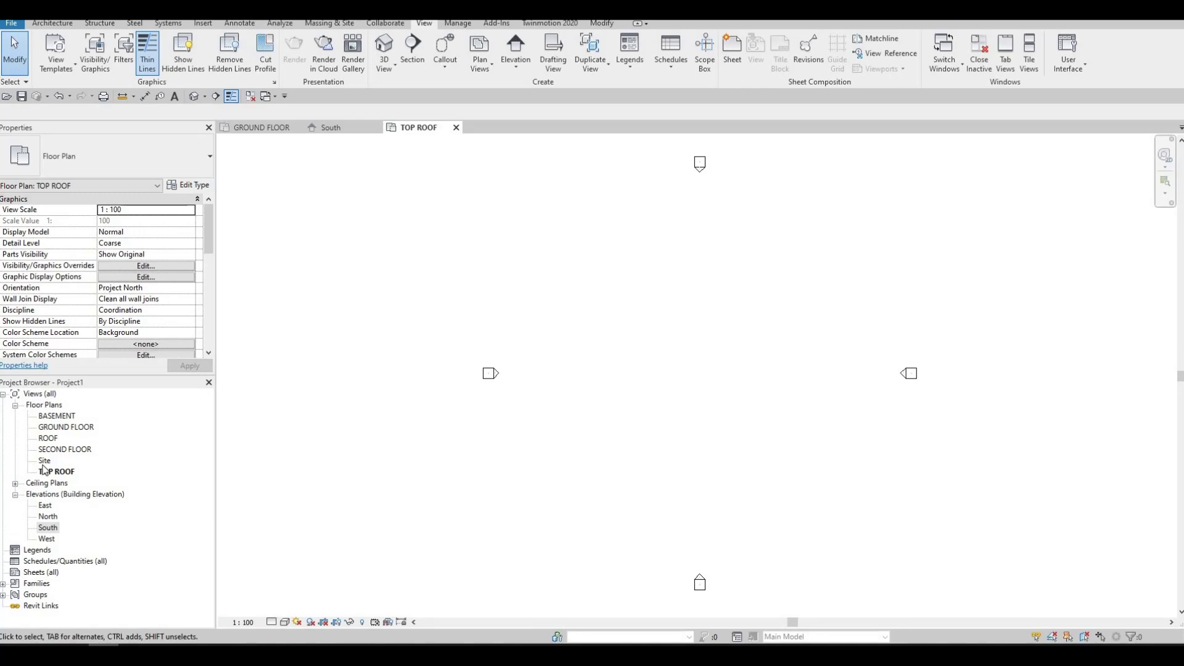
Open the GROUND FLOOR plan and draw a vertical grid line between the elevation markers, slightly left of their centre, with its bubble on top
{"action": "double_click", "coordinate": [62, 428]}
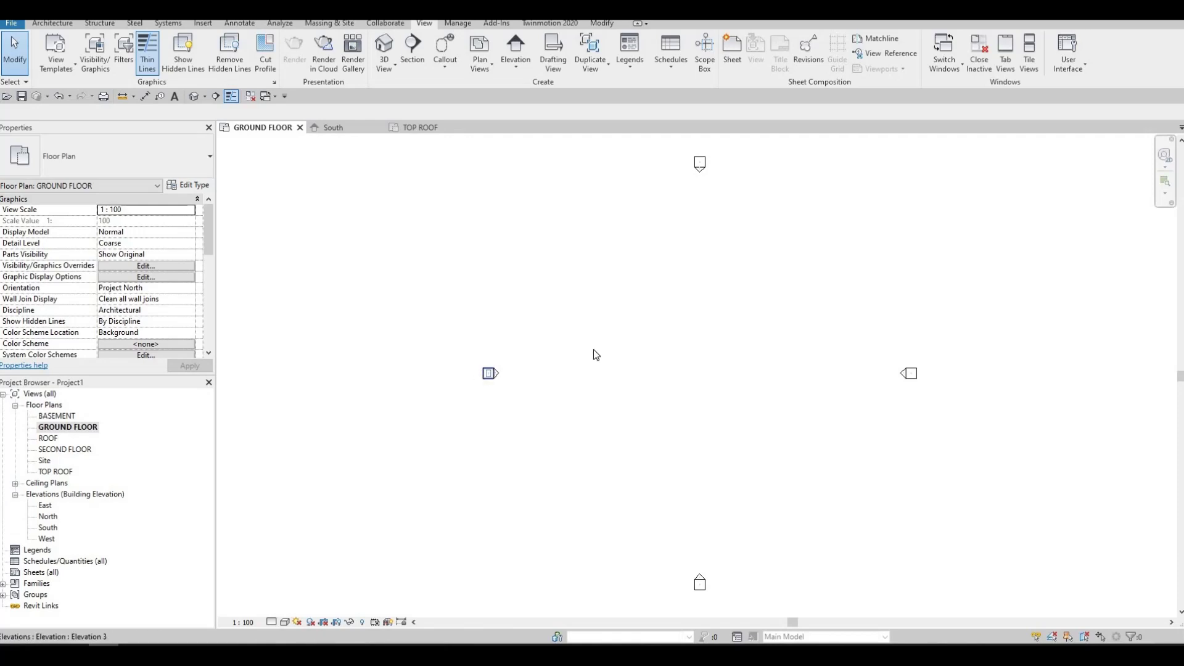
{"action": "middle_click_drag", "start_coordinate": [621, 323], "coordinate": [608, 316]}
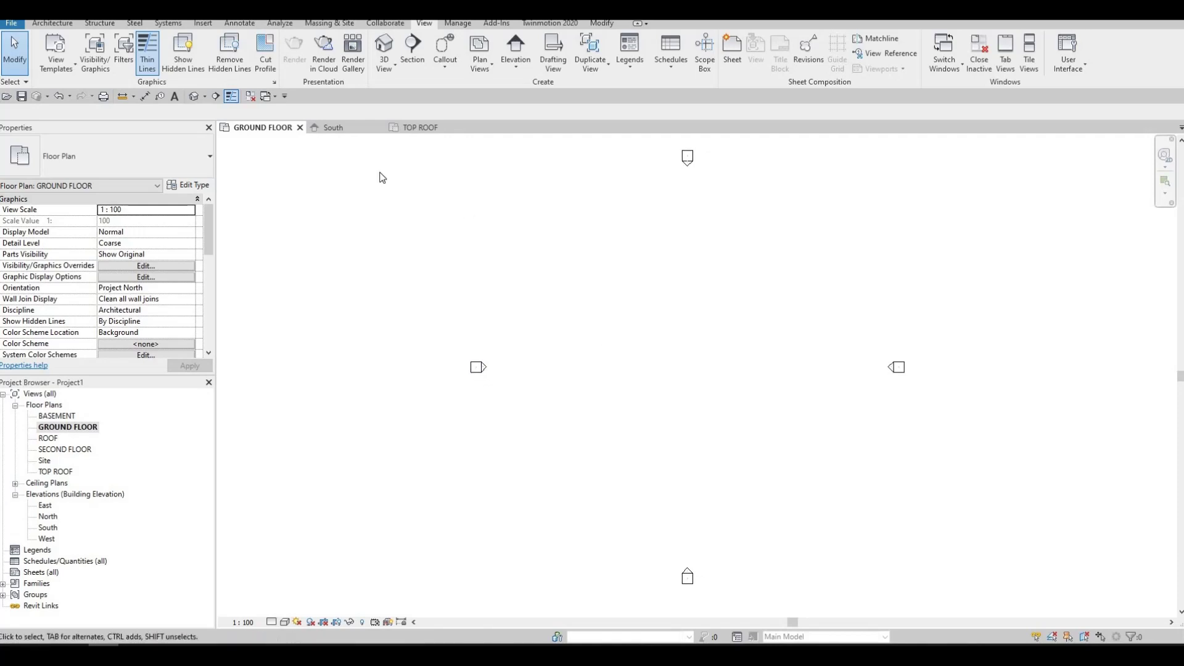
{"action": "left_click", "coordinate": [53, 24]}
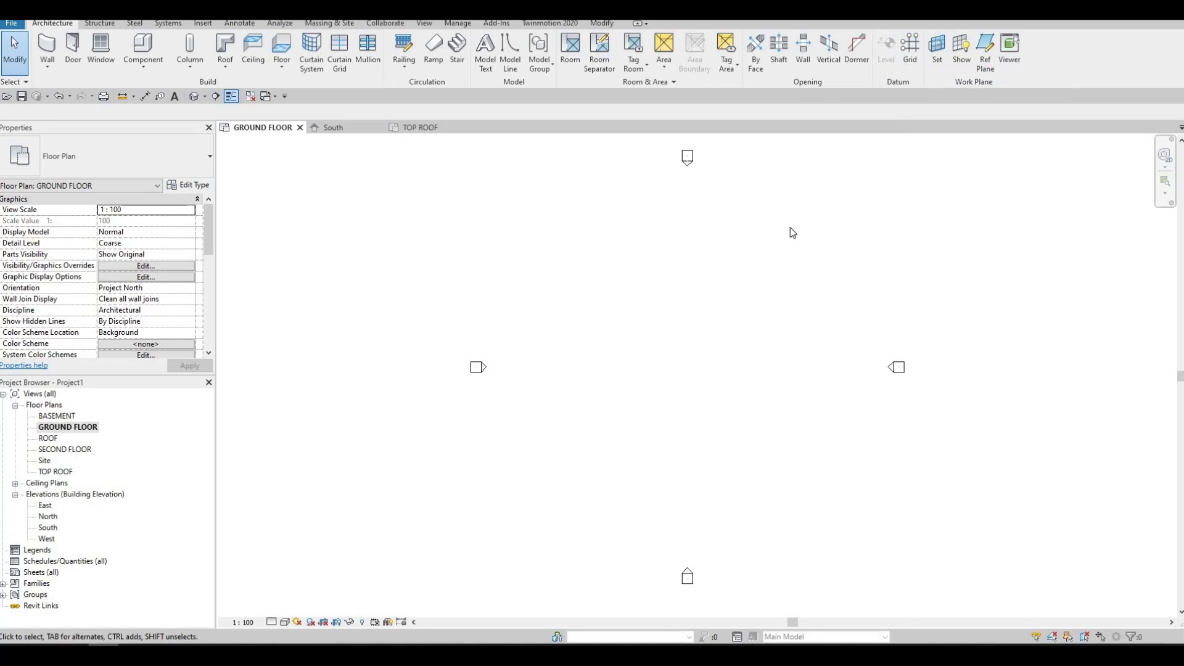
{"action": "key", "text": "g"}
{"action": "key", "text": "r"}
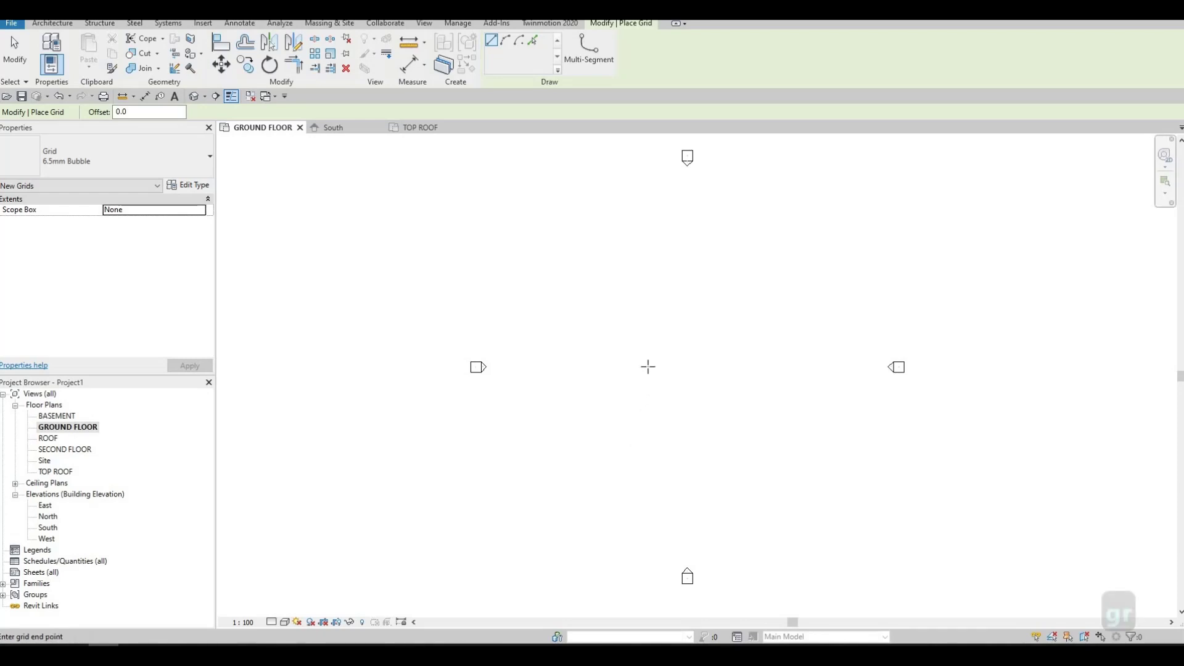
{"action": "left_click", "coordinate": [636, 444]}
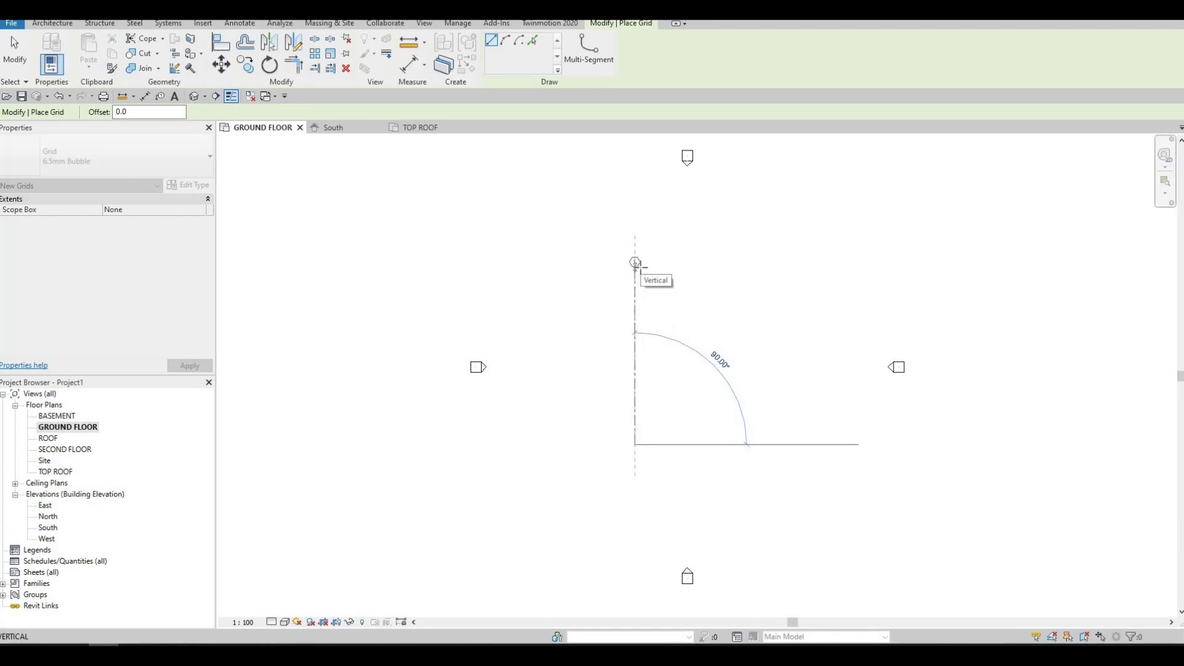
{"action": "left_click", "coordinate": [635, 262]}
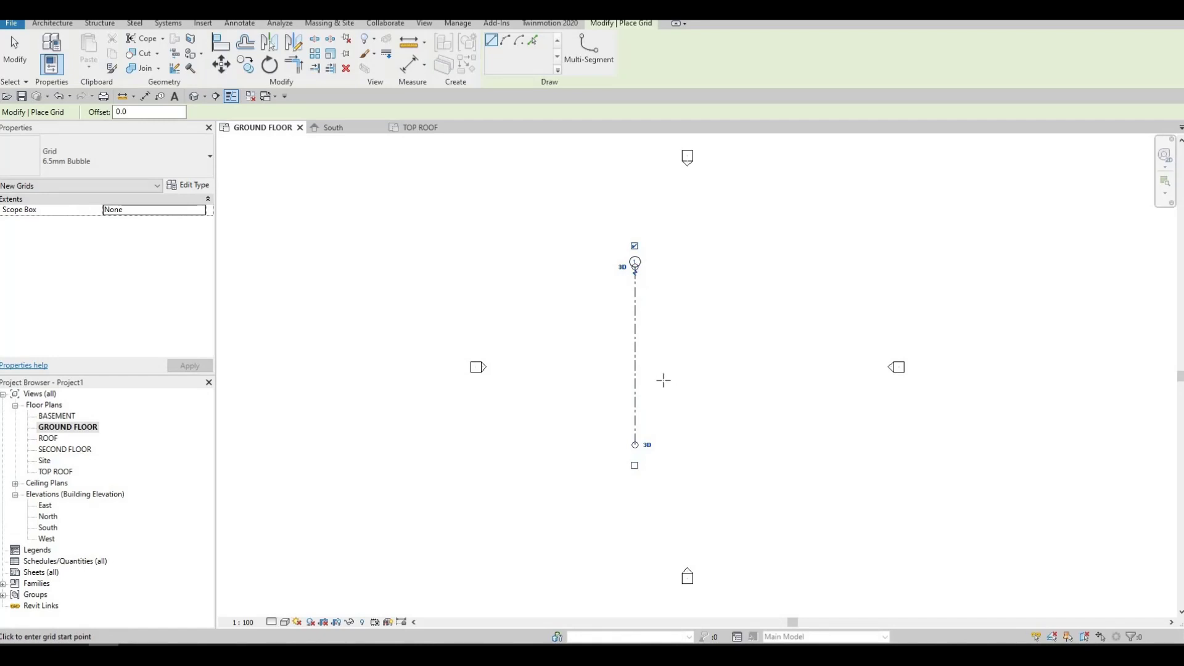
{"action": "scroll", "coordinate": [660, 360], "scroll_direction": "up", "scroll_amount": 1}
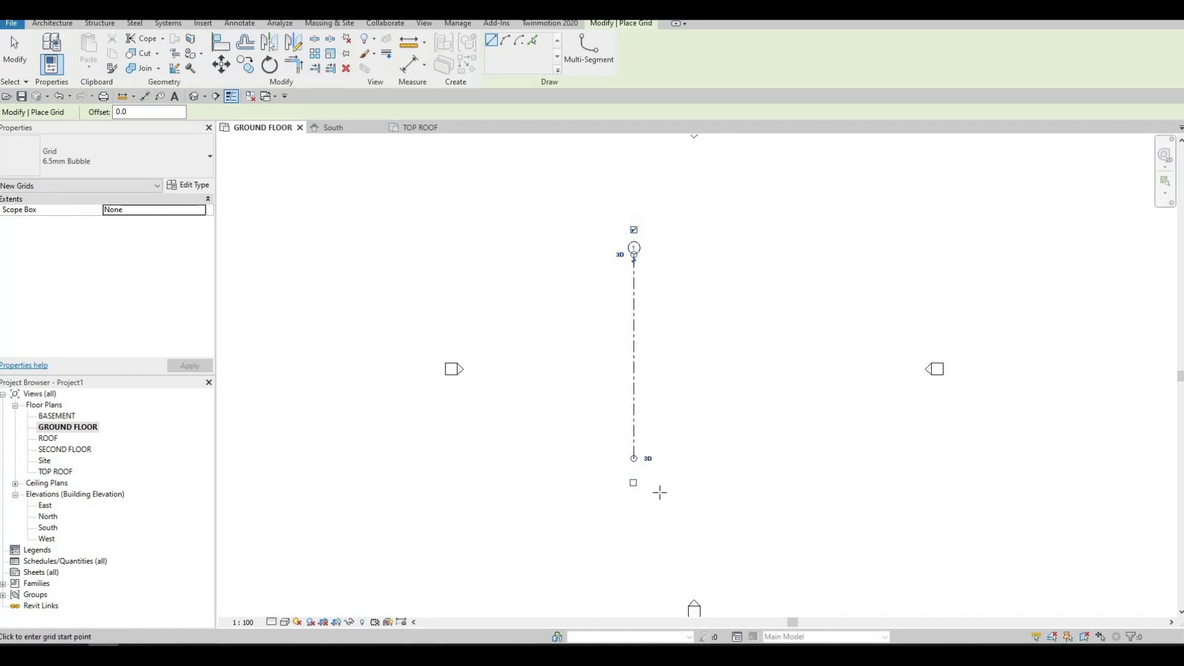
{"action": "key", "text": "Escape"}
{"action": "key", "text": "Escape"}
{"action": "scroll", "coordinate": [633, 244], "scroll_direction": "up", "scroll_amount": 2}
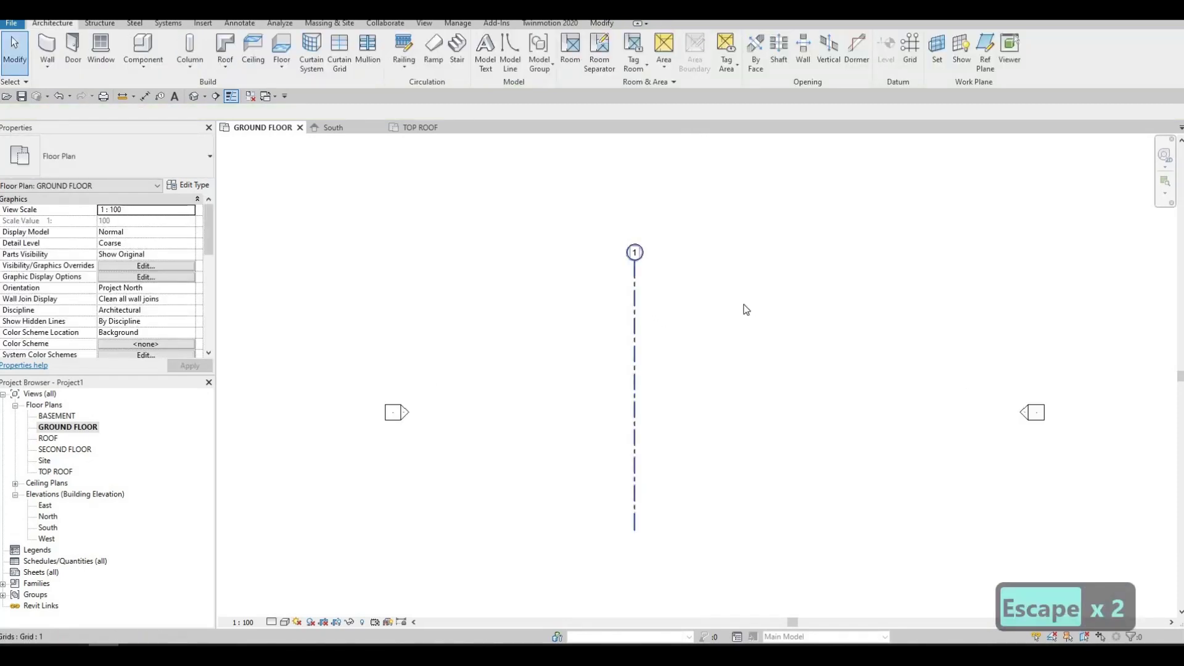
Copy vertical grid 1 with the Multiple option on, placing the first copy 3780 mm to its right
{"action": "left_click", "coordinate": [635, 303]}
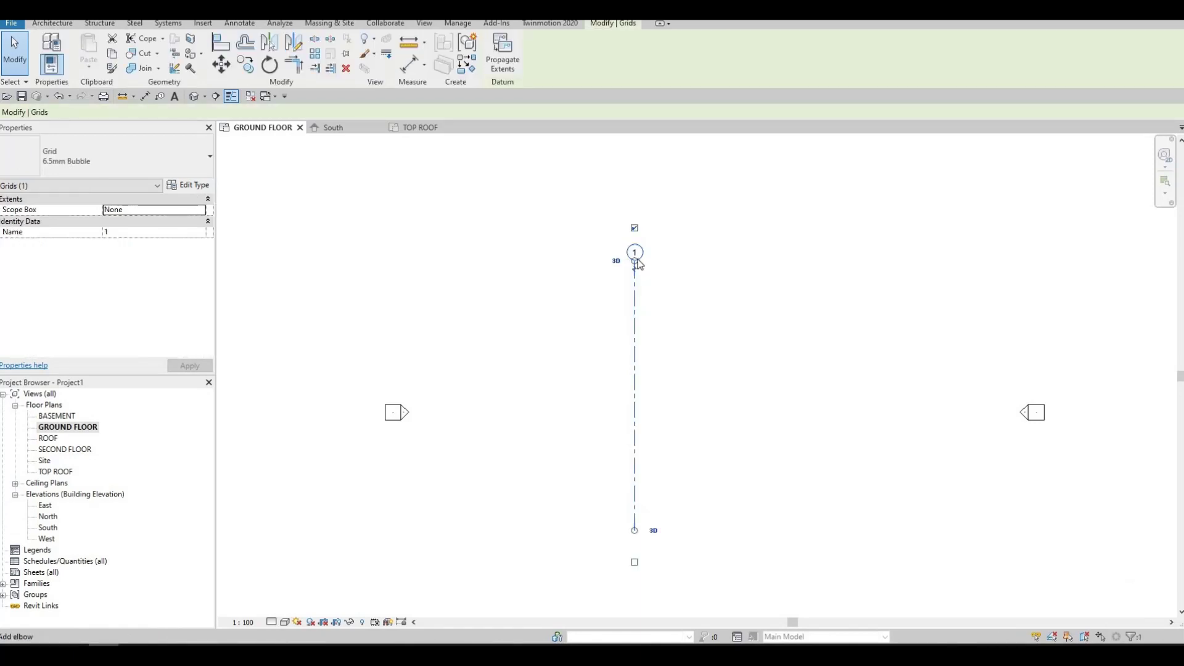
{"action": "left_click", "coordinate": [241, 68]}
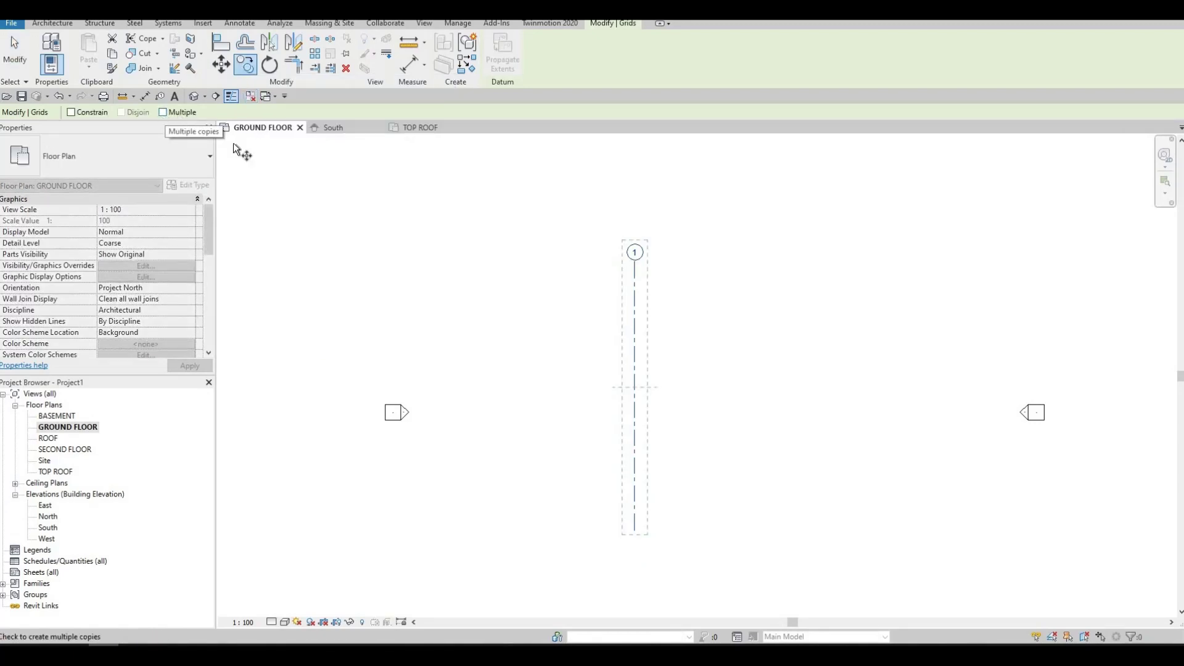
{"action": "left_click", "coordinate": [163, 112]}
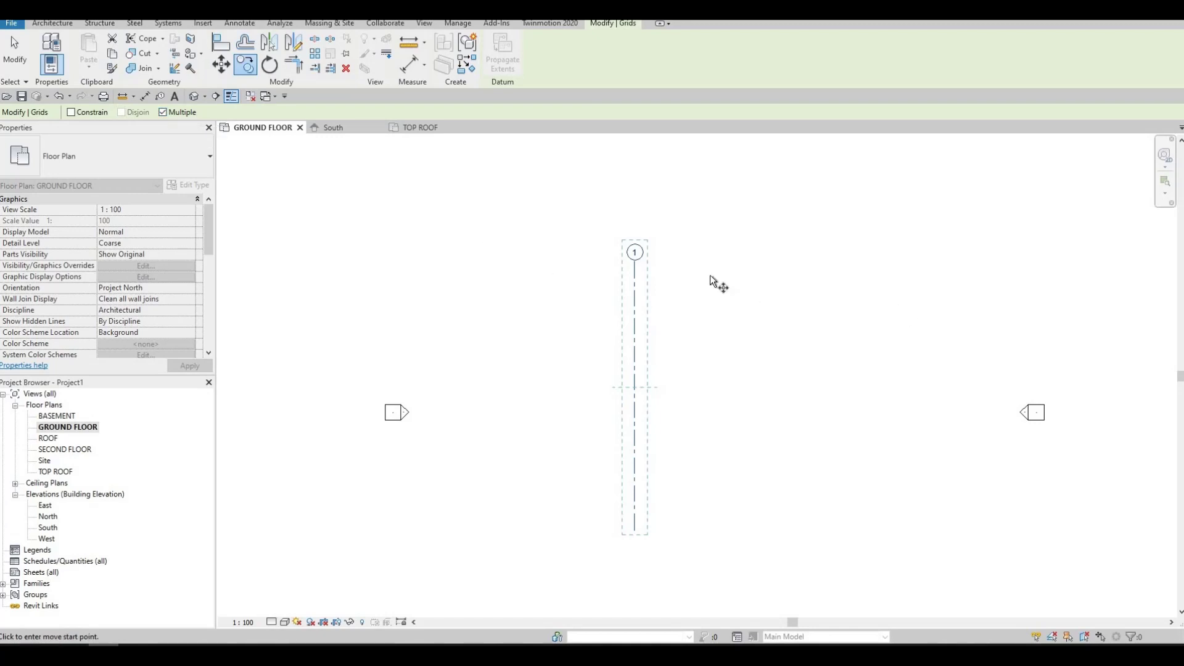
{"action": "scroll", "coordinate": [665, 272], "scroll_direction": "up", "scroll_amount": 2}
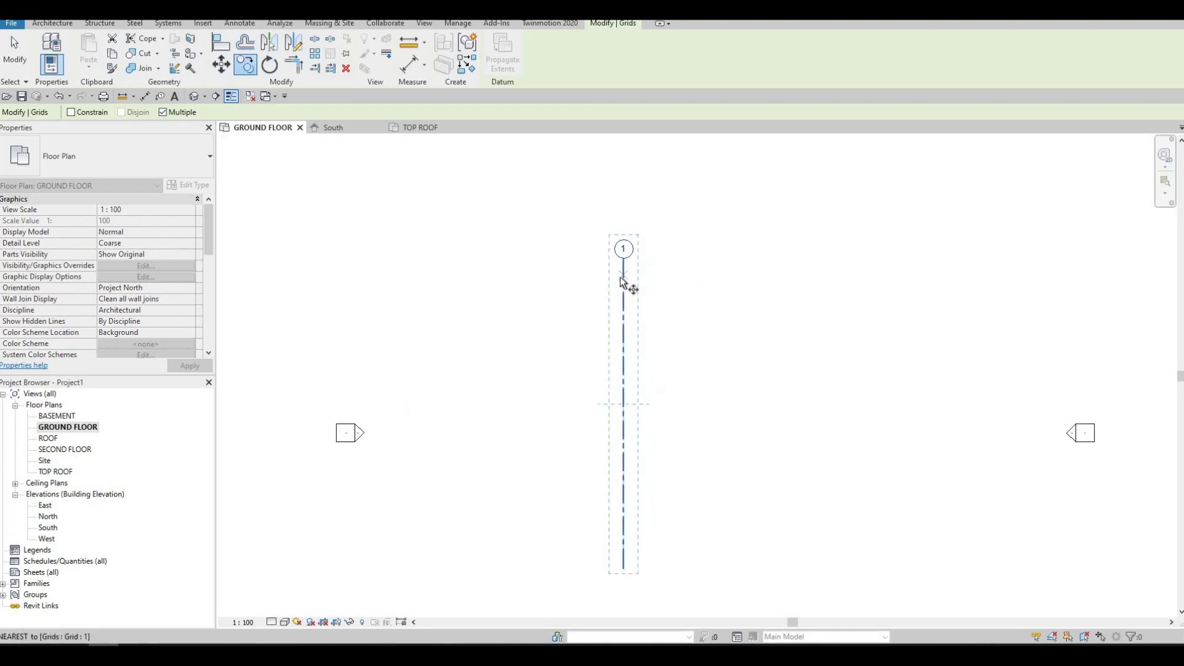
{"action": "scroll", "coordinate": [626, 253], "scroll_direction": "up", "scroll_amount": 2}
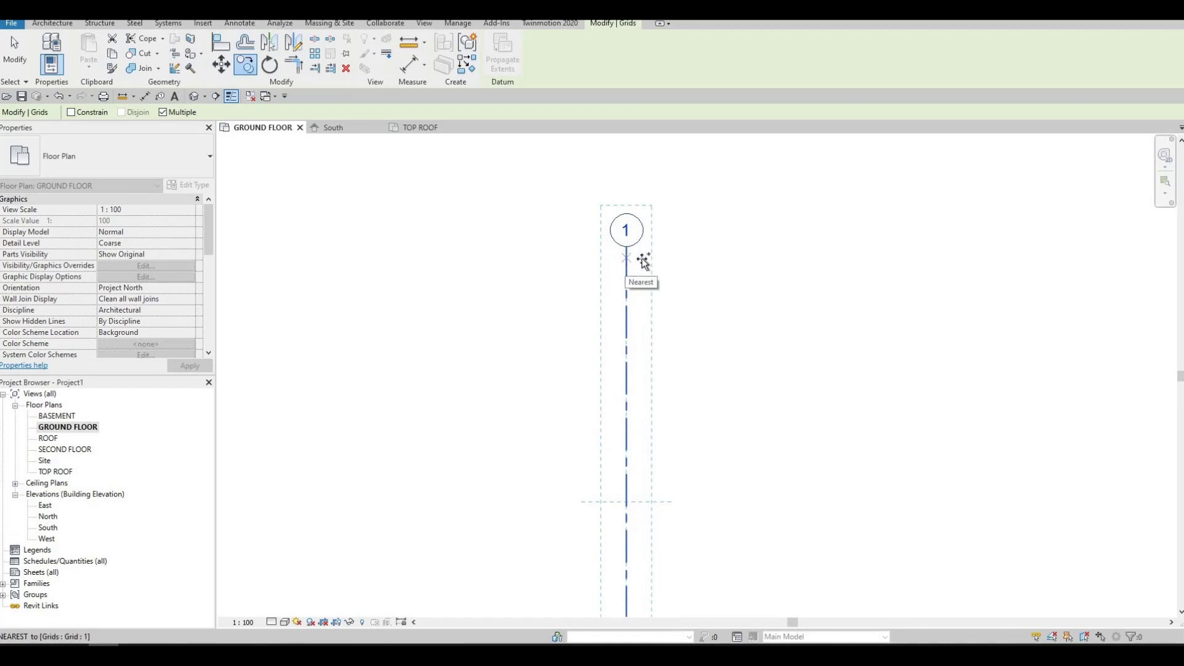
{"action": "left_click", "coordinate": [641, 257]}
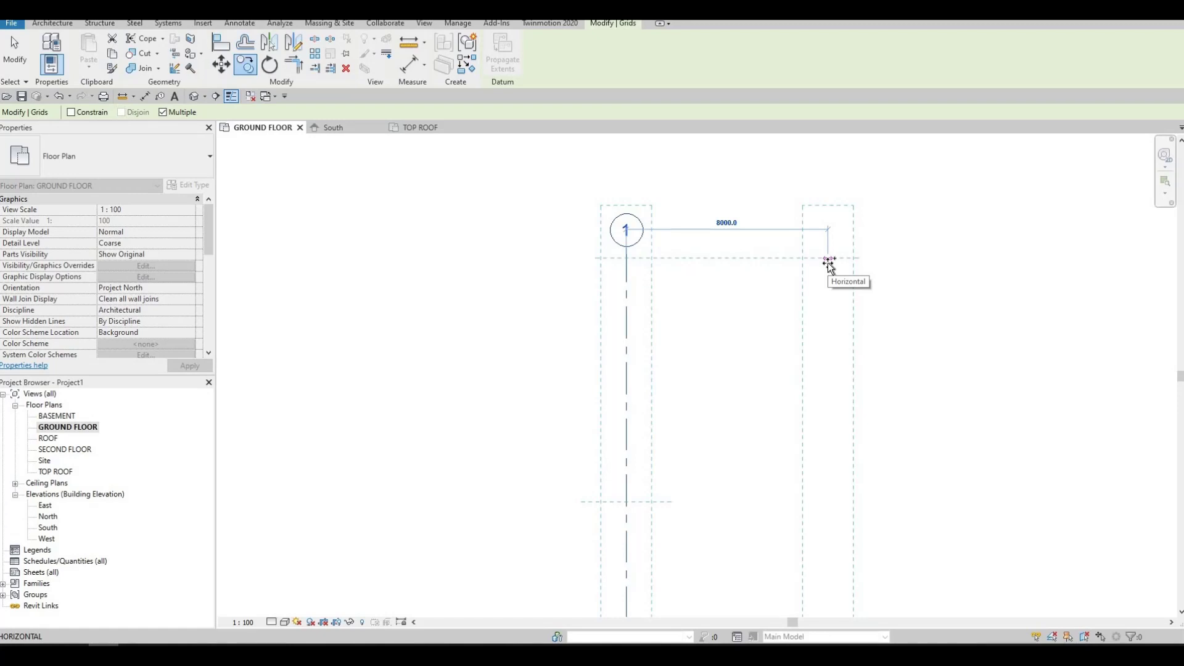
{"action": "type", "text": "3"}
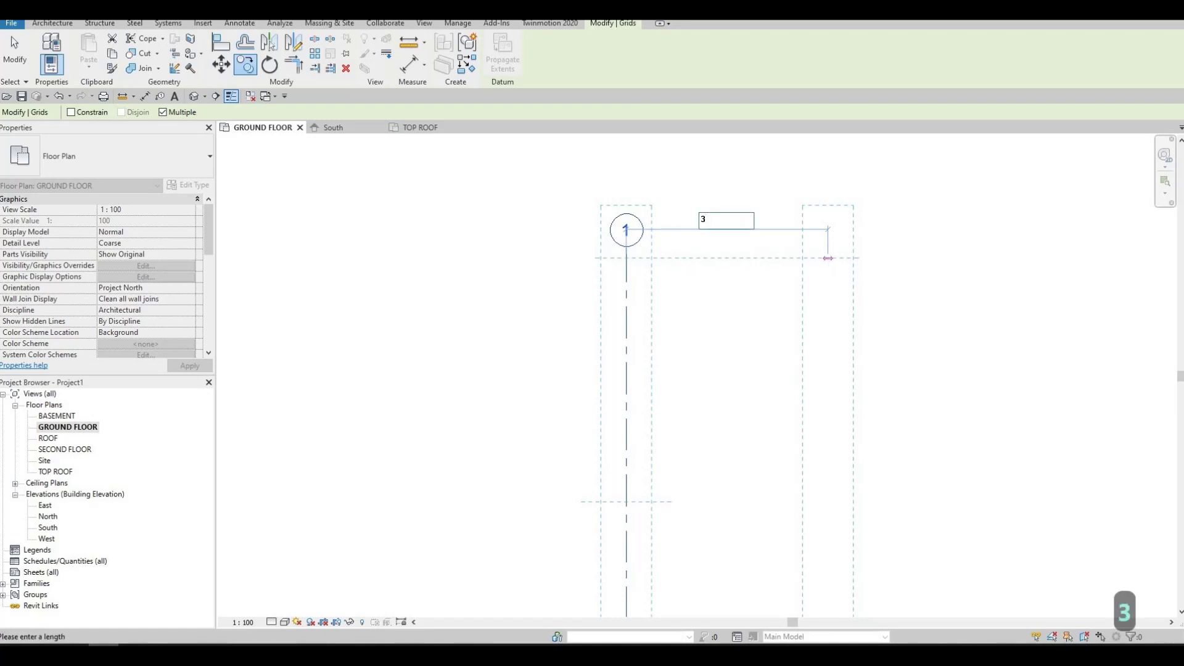
{"action": "type", "text": "7"}
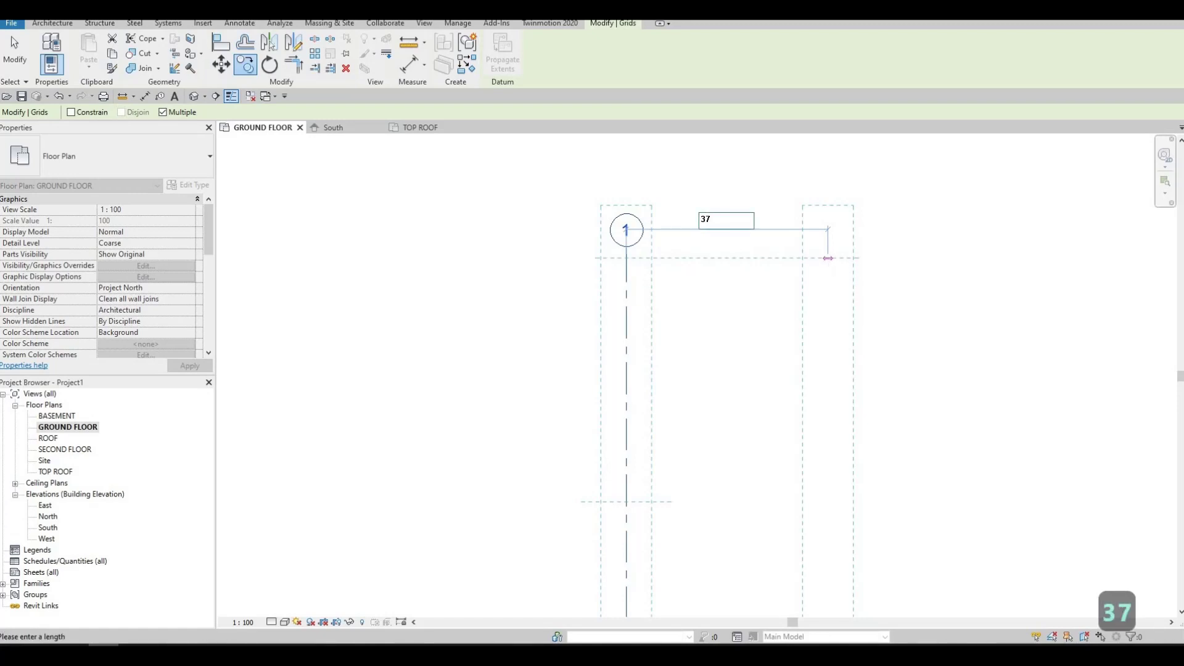
{"action": "type", "text": "80"}
{"action": "key", "text": "Return"}
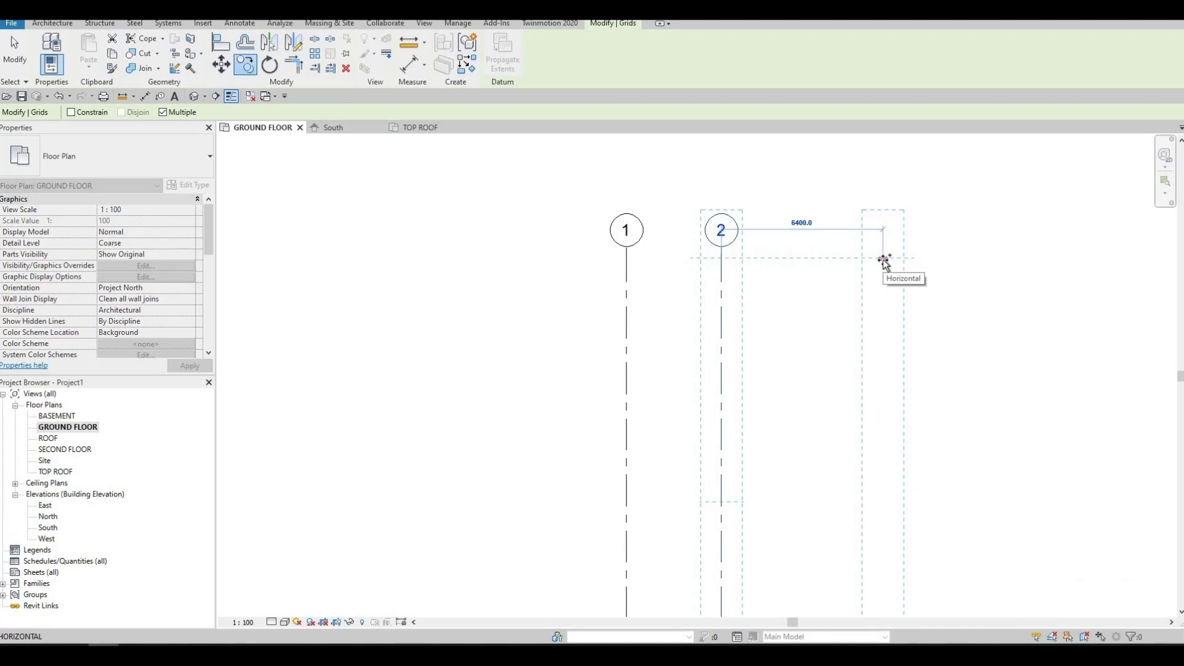
Continue the multiple copy with a third grid 985 mm right of grid 2 and a fourth 3540 mm further right
{"action": "type", "text": "9"}
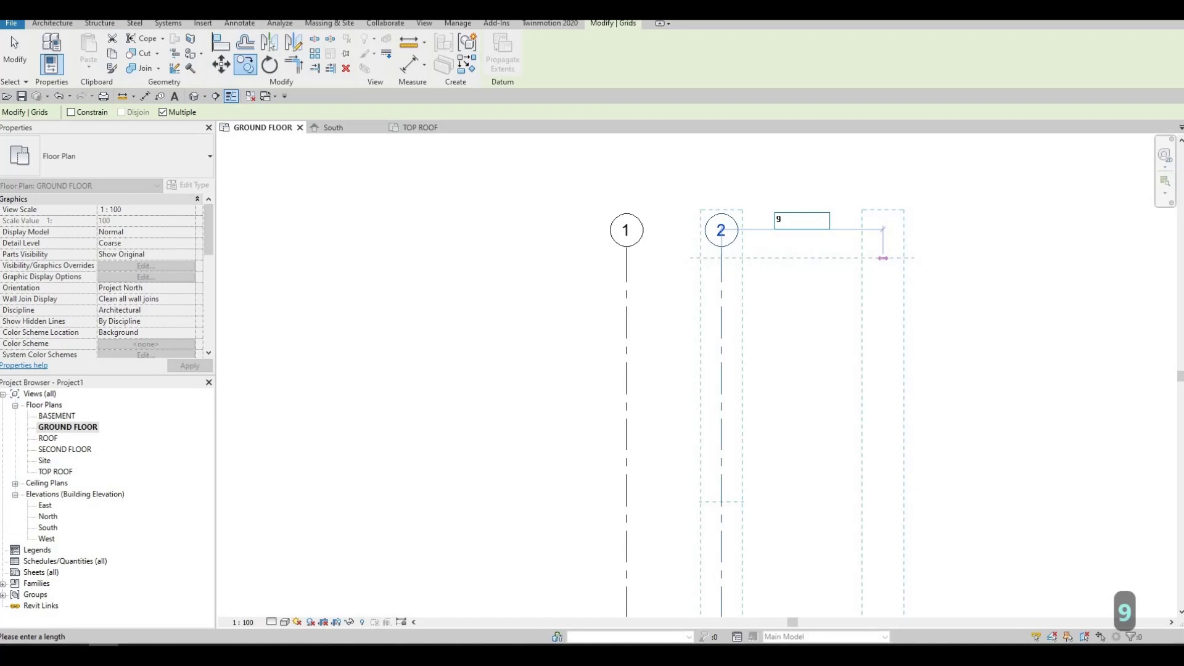
{"action": "type", "text": "85"}
{"action": "key", "text": "Return"}
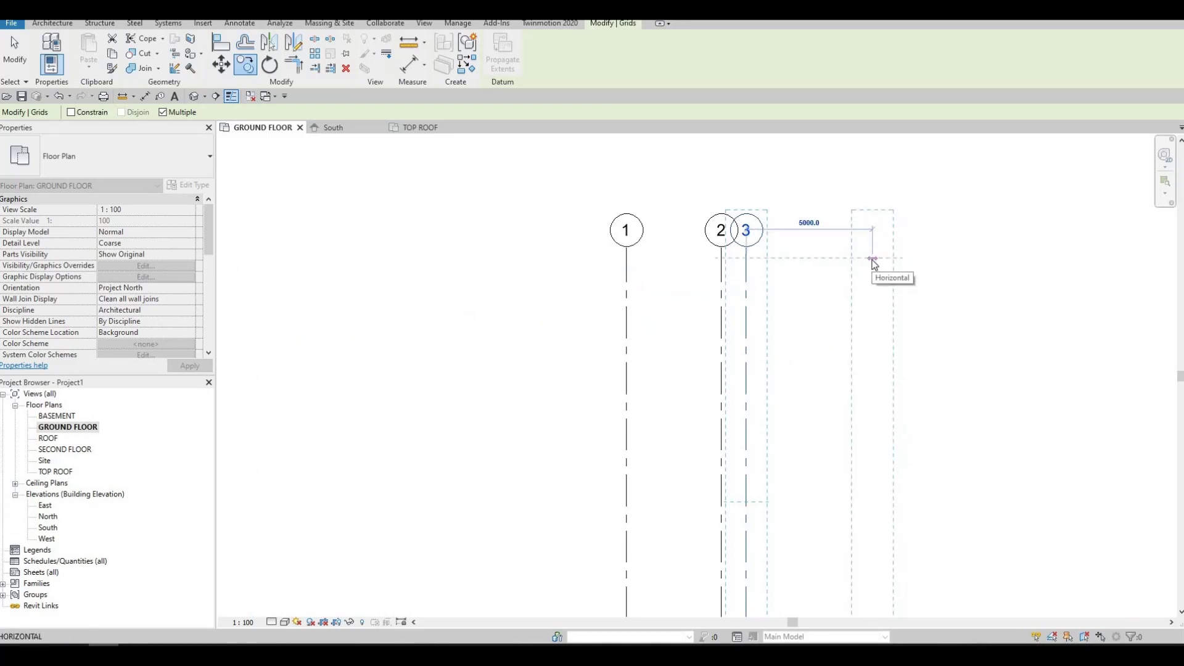
{"action": "type", "text": "35"}
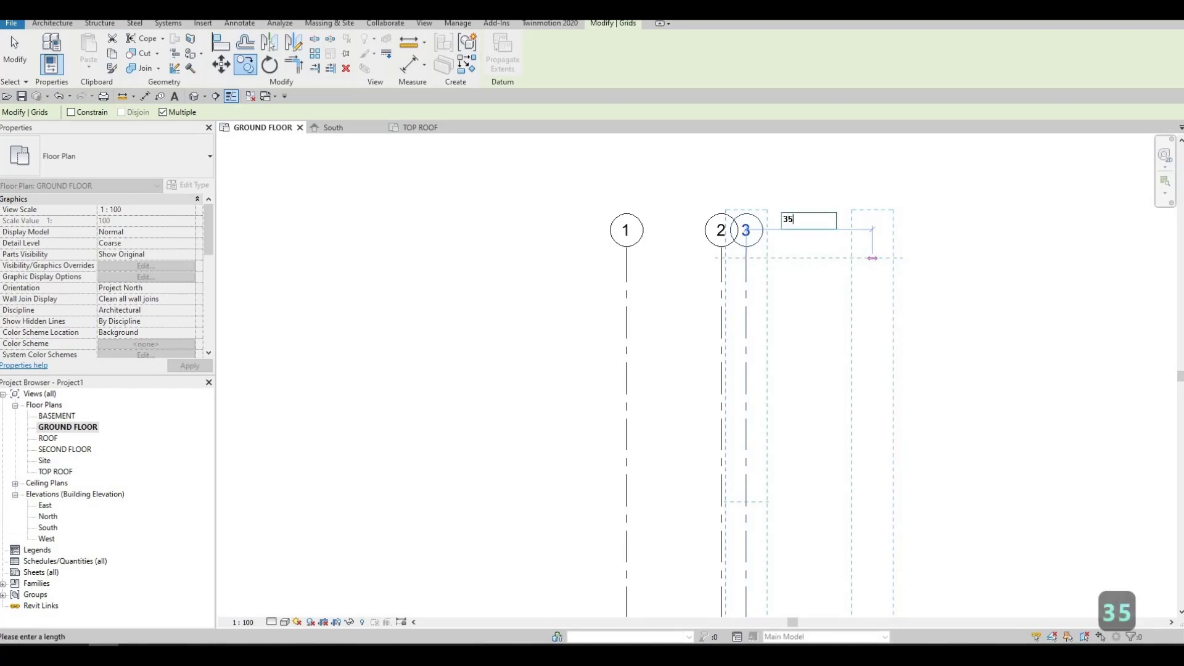
{"action": "type", "text": "40"}
{"action": "key", "text": "Return"}
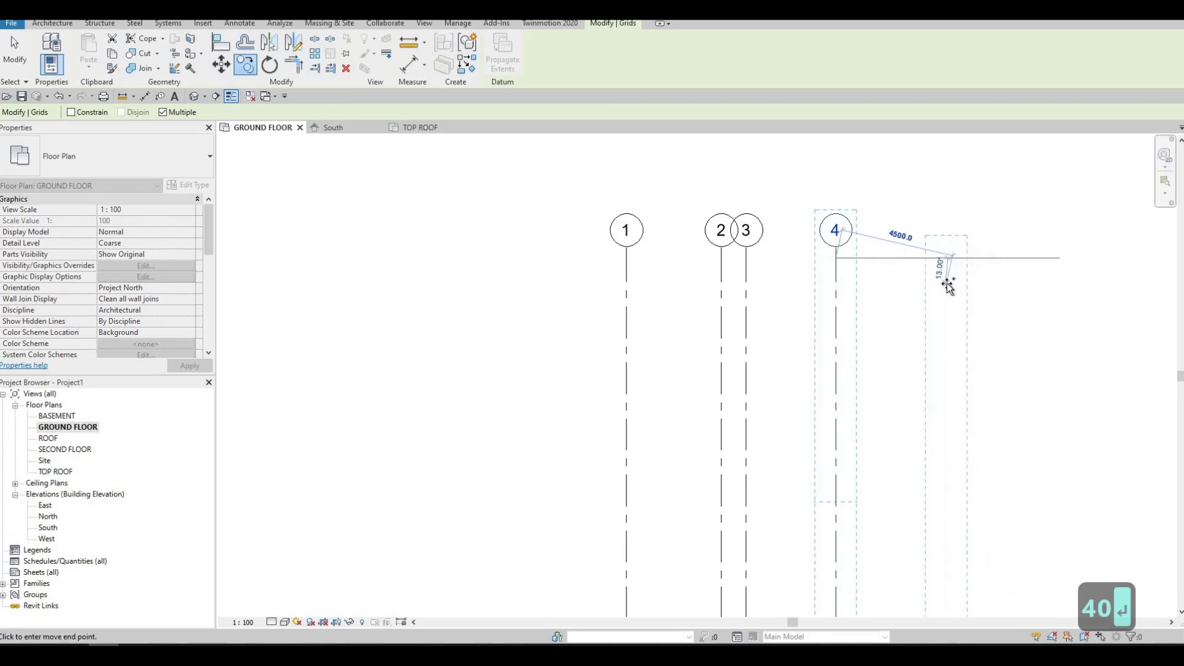
{"action": "key", "text": "Escape"}
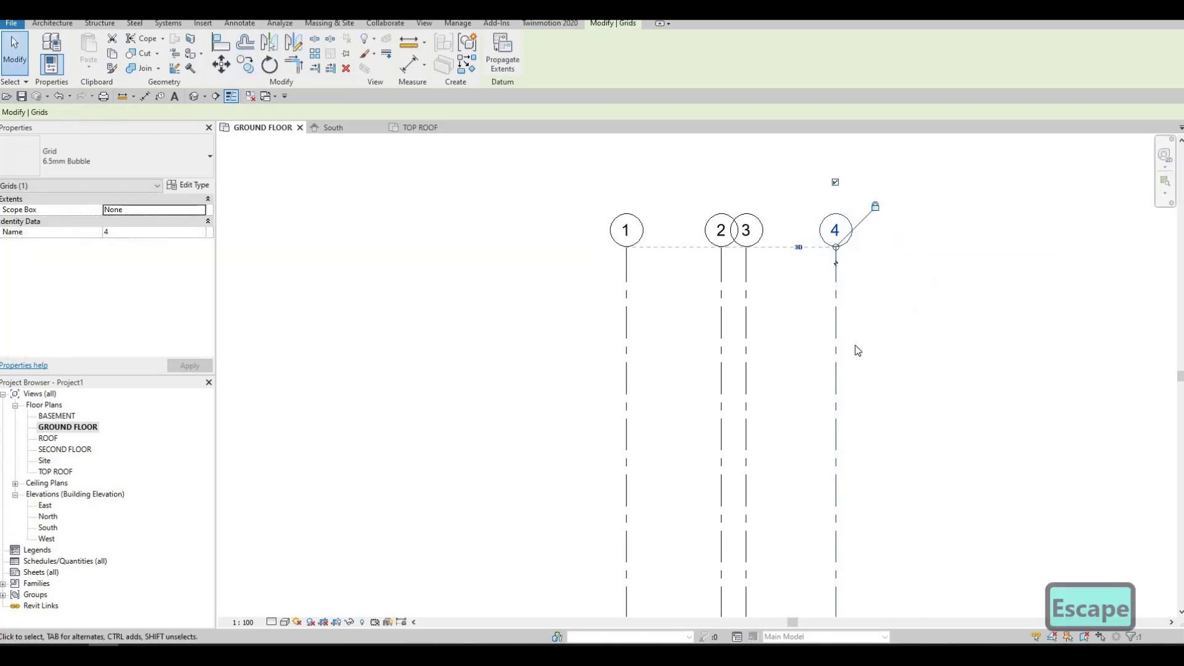
{"action": "key", "text": "Escape"}
Draw a horizontal grid line across the upper part of all four vertical grids, with its bubble at the left end
{"action": "middle_click_drag", "start_coordinate": [878, 261], "coordinate": [888, 332]}
{"action": "scroll", "coordinate": [878, 267], "scroll_direction": "down", "scroll_amount": 2}
{"action": "scroll", "coordinate": [888, 332], "scroll_direction": "down", "scroll_amount": 2}
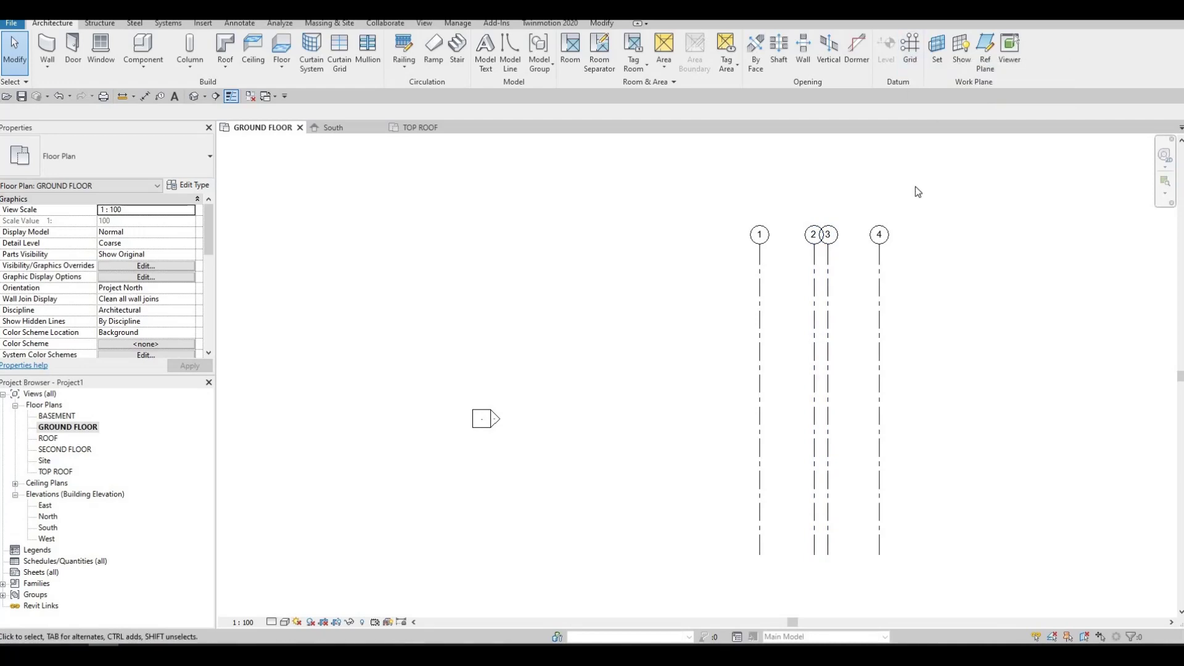
{"action": "key", "text": "g"}
{"action": "key", "text": "r"}
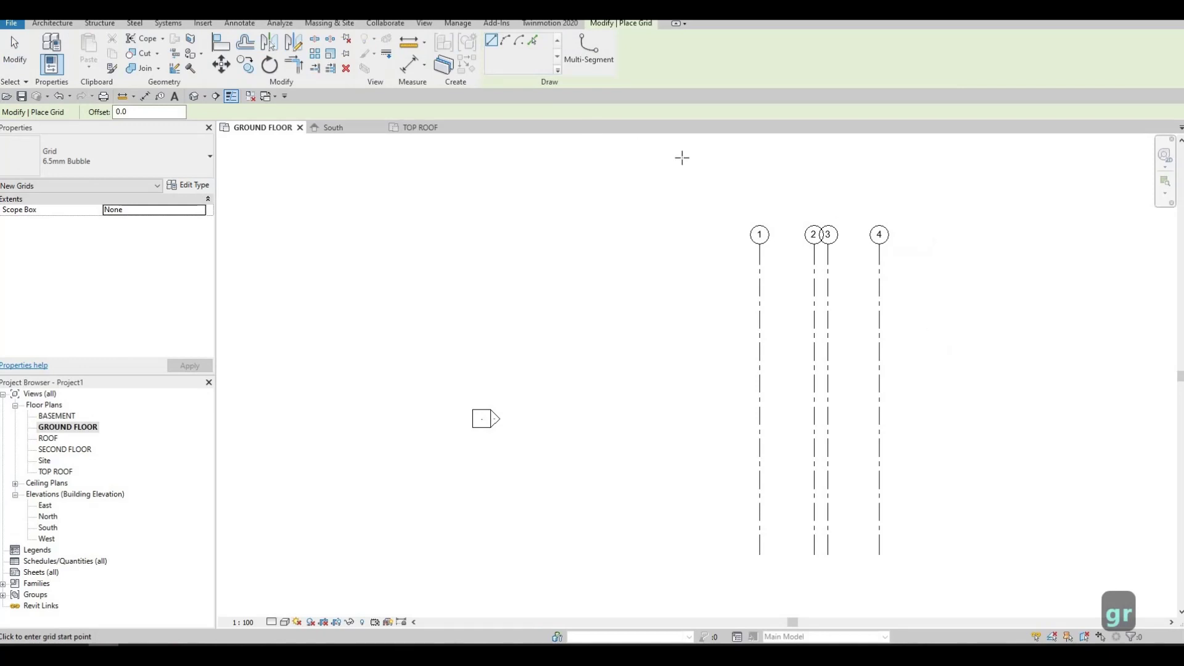
{"action": "left_click", "coordinate": [976, 334]}
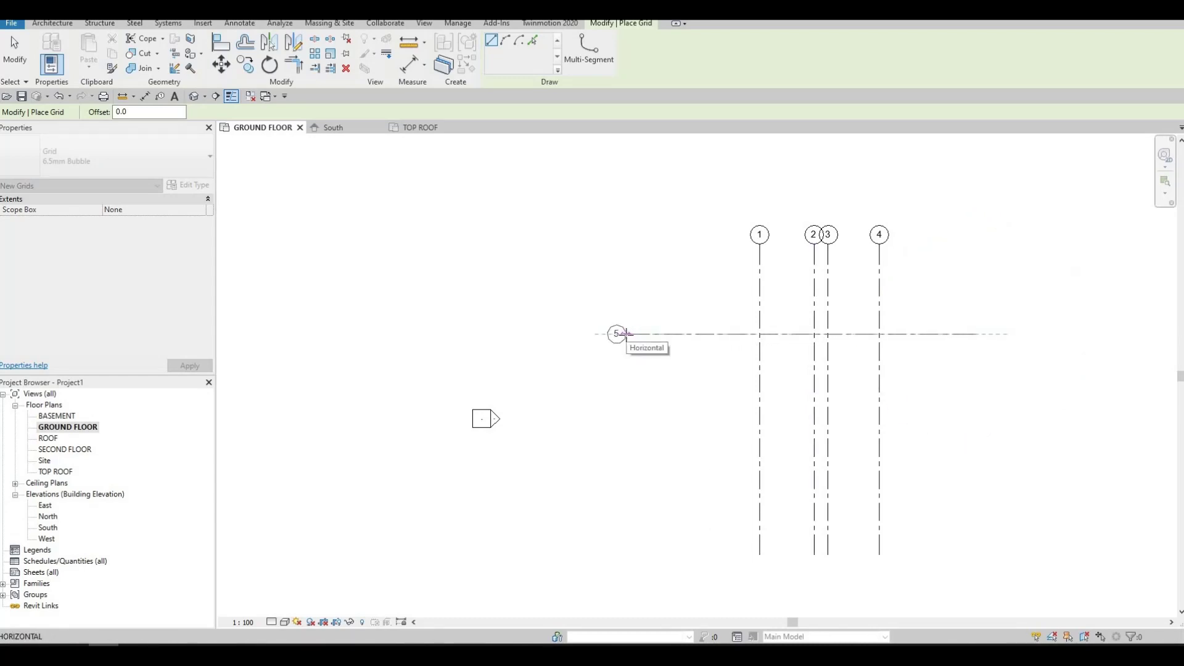
{"action": "left_click", "coordinate": [626, 334]}
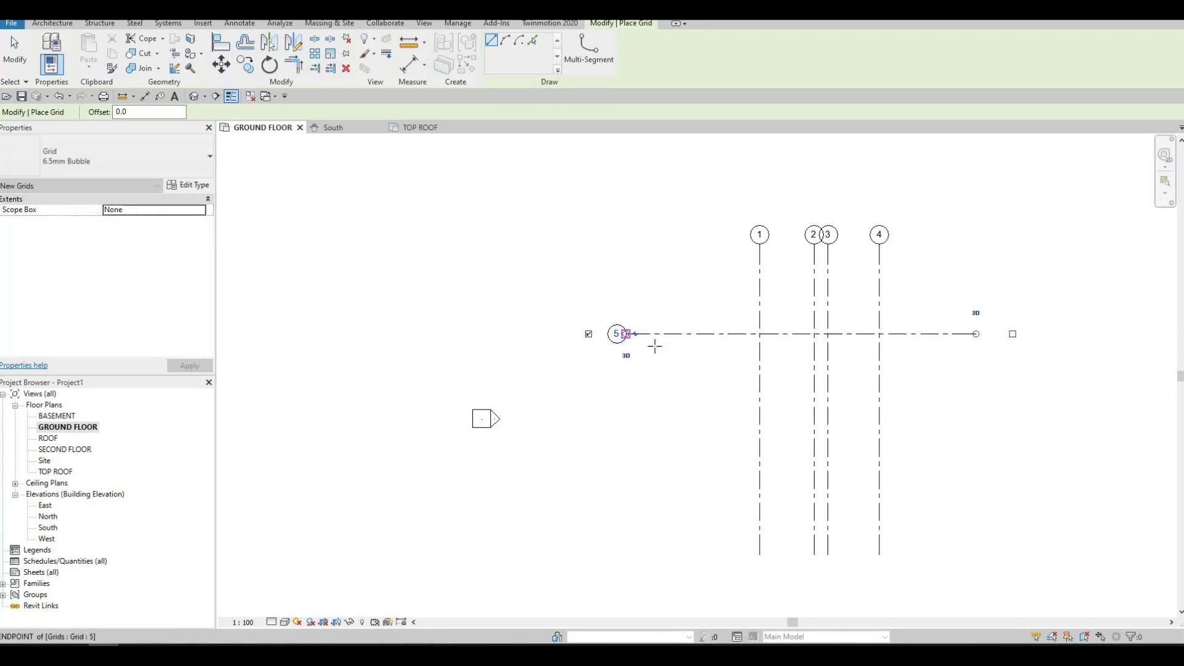
{"action": "scroll", "coordinate": [654, 344], "scroll_direction": "up", "scroll_amount": 1}
{"action": "key", "text": "Escape"}
{"action": "key", "text": "Escape"}
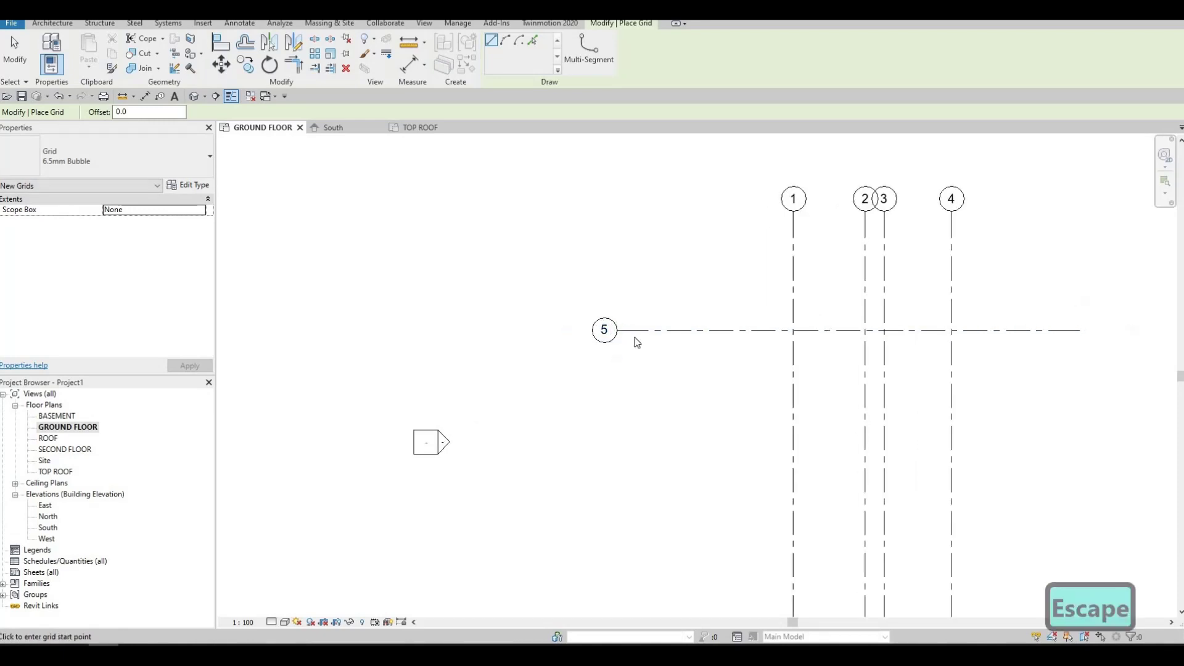
Rename the horizontal grid as A
{"action": "scroll", "coordinate": [605, 329], "scroll_direction": "up", "scroll_amount": 1}
{"action": "scroll", "coordinate": [604, 328], "scroll_direction": "up", "scroll_amount": 1}
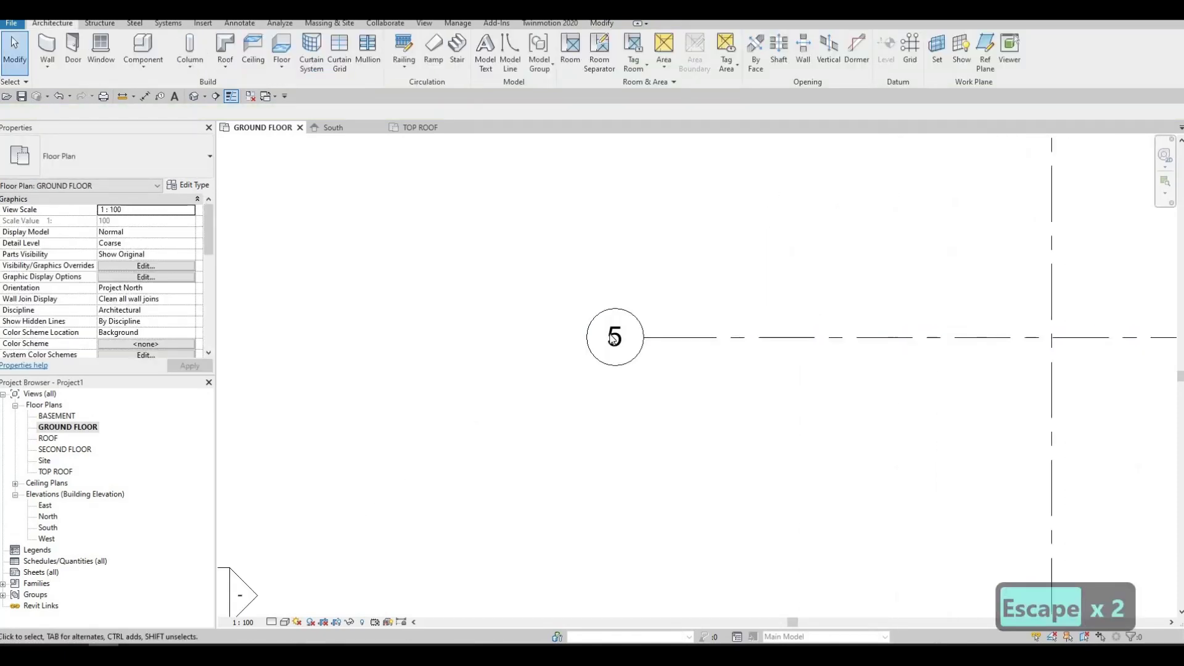
{"action": "left_click", "coordinate": [612, 339]}
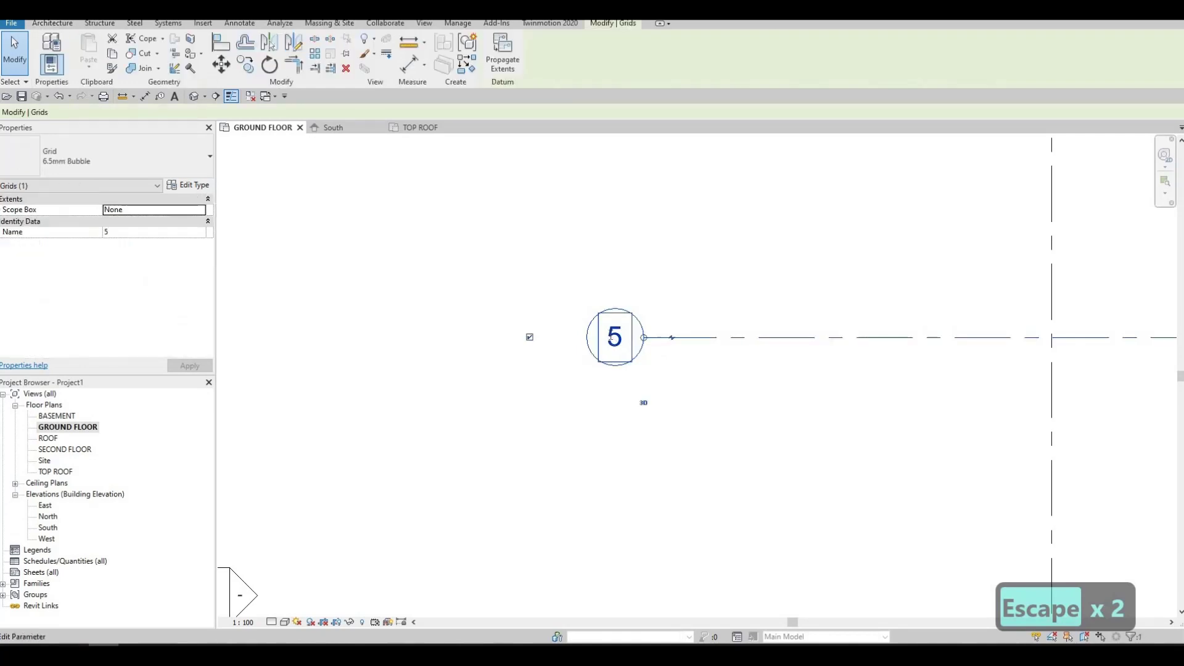
{"action": "left_click", "coordinate": [611, 334]}
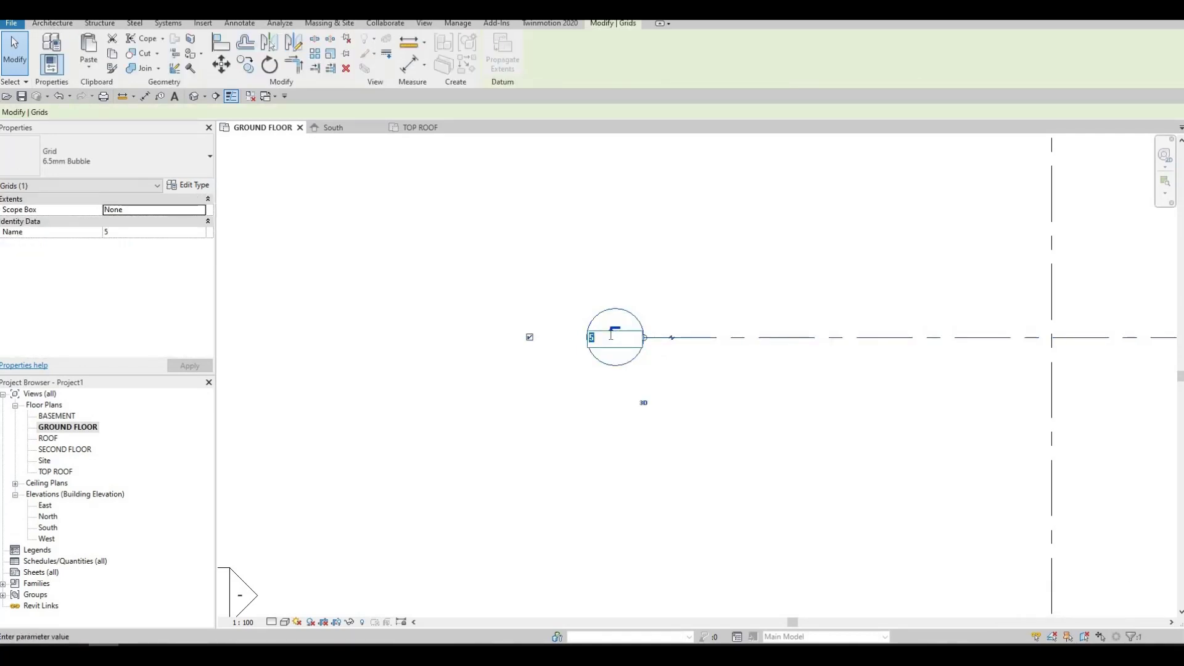
{"action": "type", "text": "A"}
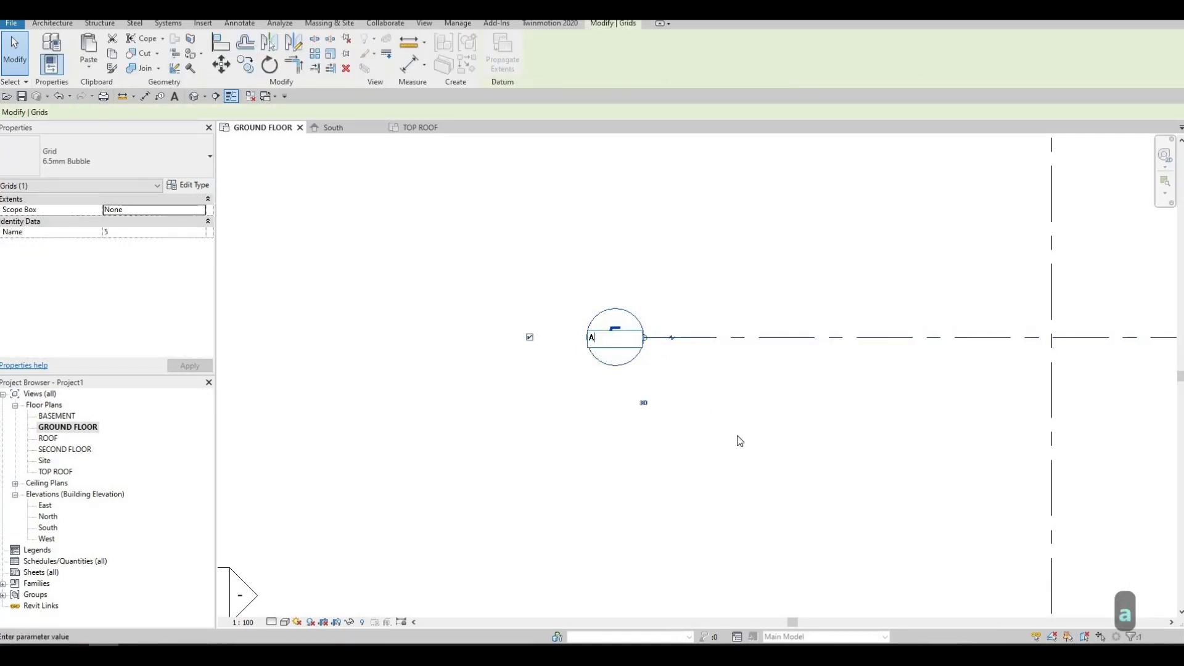
{"action": "left_click", "coordinate": [746, 435]}
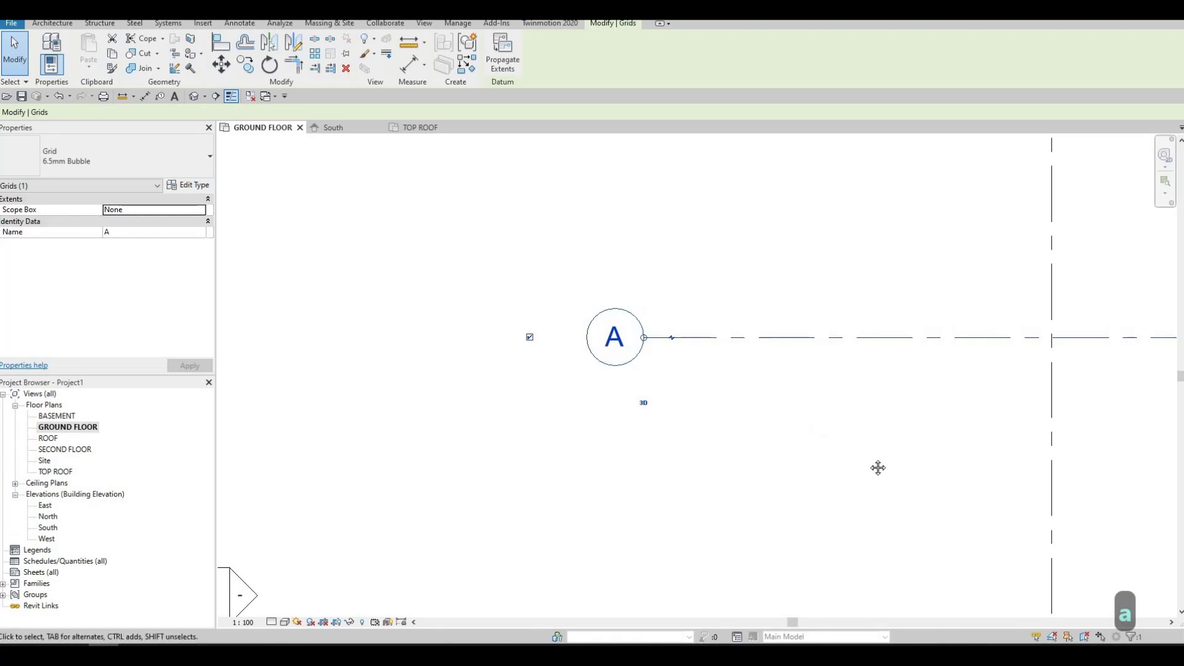
Copy horizontal grid A with the Multiple option on, placing the copy 4065 mm straight below it
{"action": "middle_click_drag", "start_coordinate": [851, 402], "coordinate": [798, 354]}
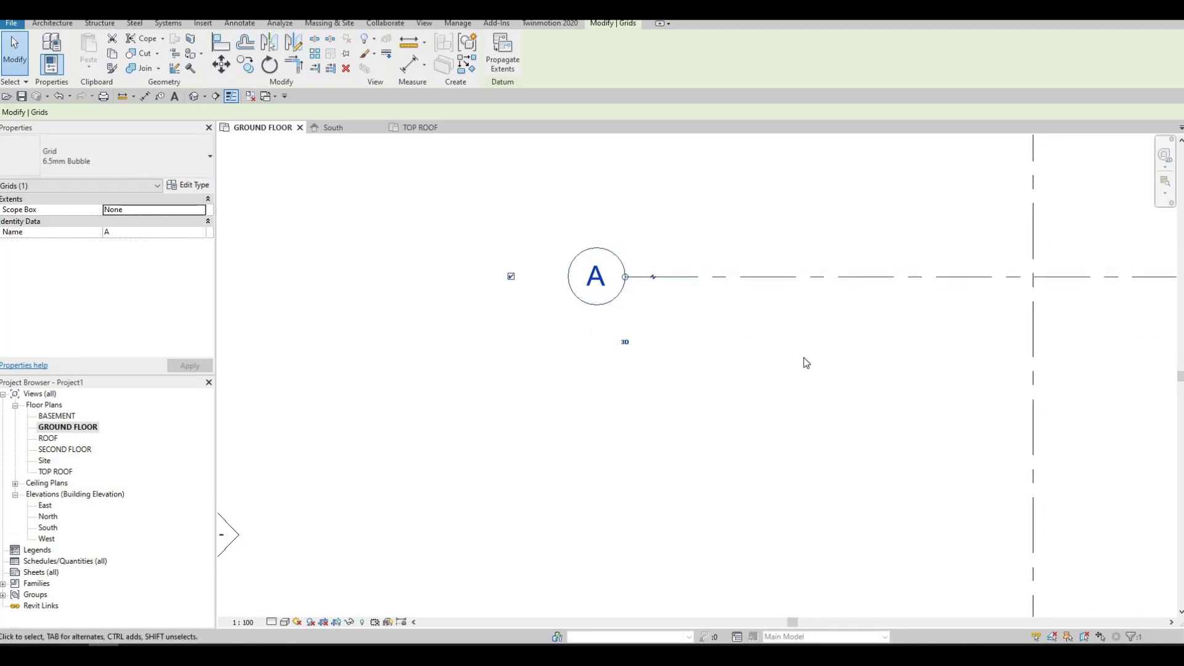
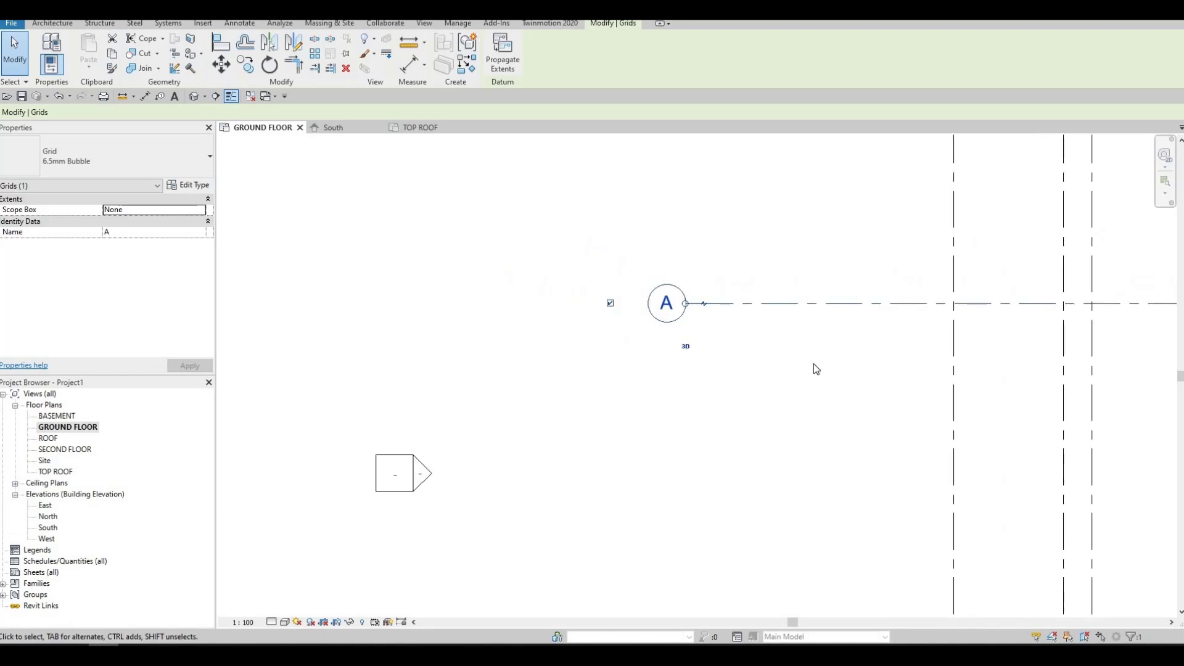
{"action": "scroll", "coordinate": [851, 392], "scroll_direction": "down", "scroll_amount": 3}
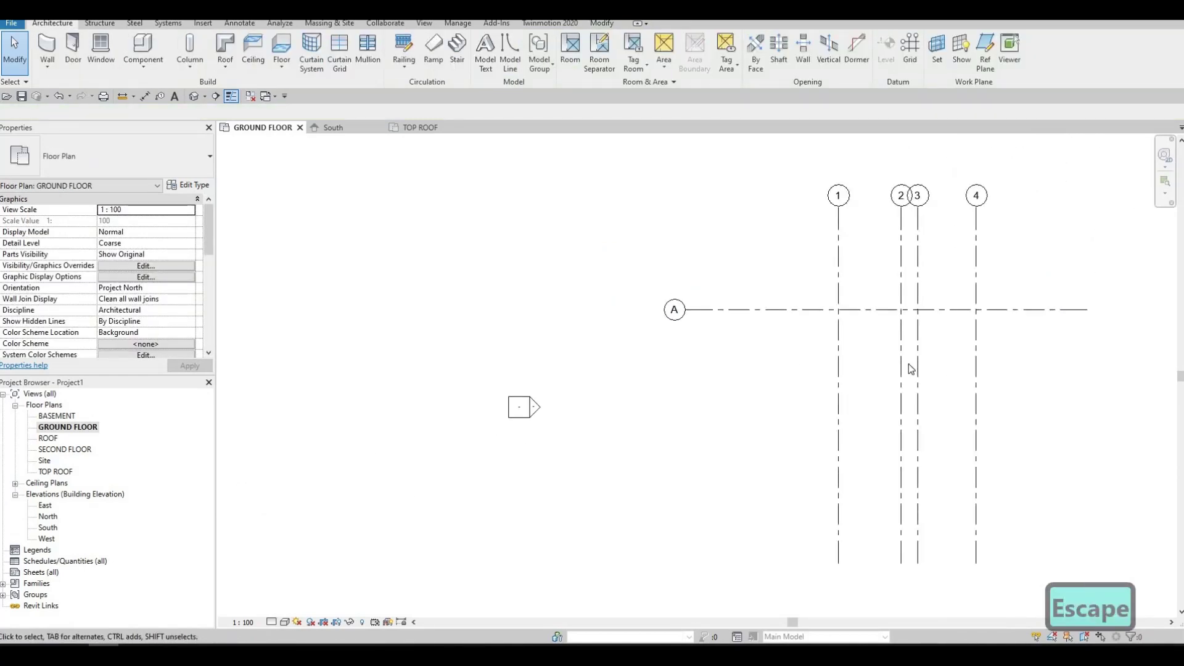
{"action": "middle_click_drag", "start_coordinate": [910, 366], "coordinate": [842, 378]}
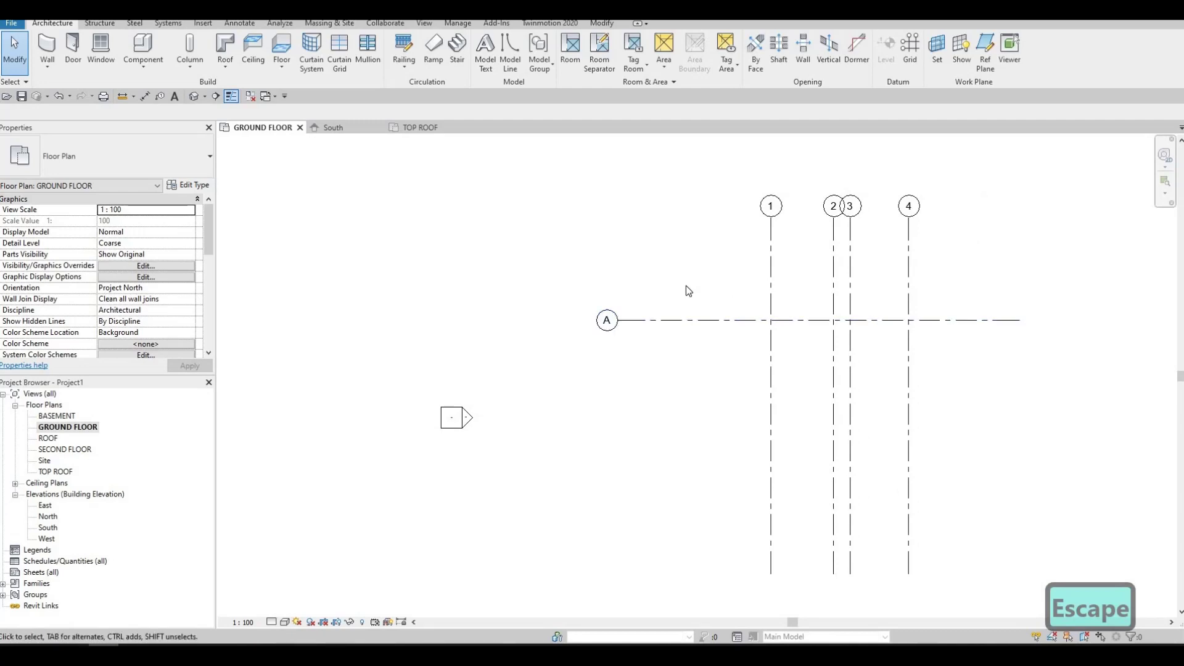
{"action": "scroll", "coordinate": [716, 305], "scroll_direction": "down", "scroll_amount": 2}
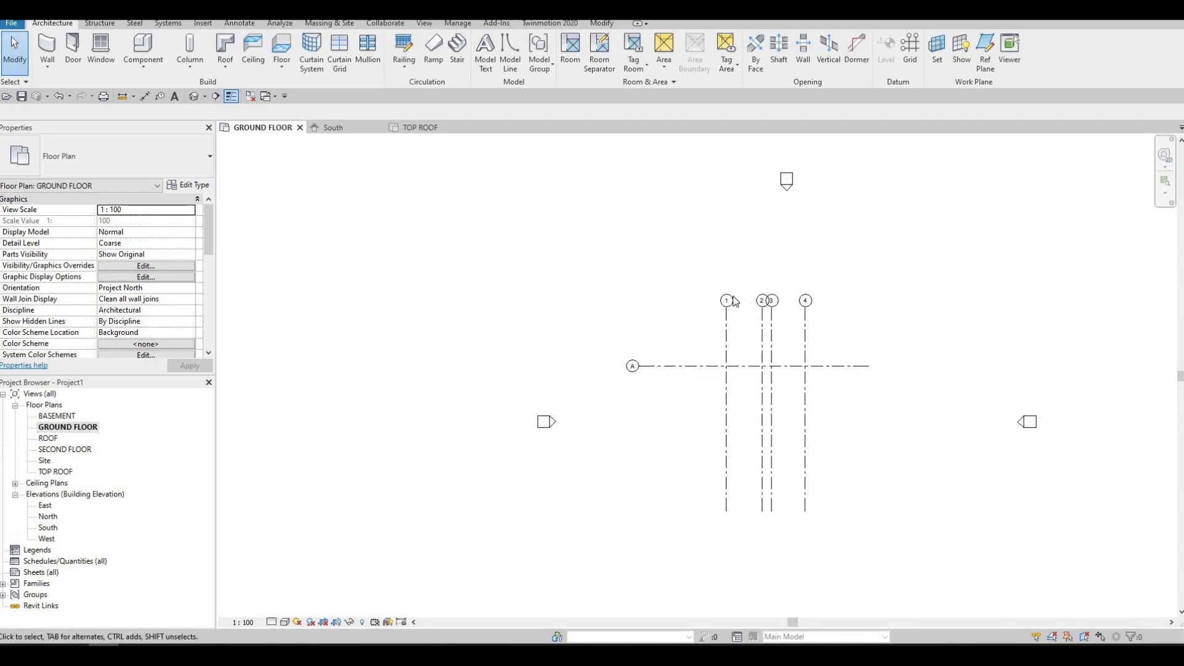
{"action": "middle_click_drag", "start_coordinate": [734, 302], "coordinate": [754, 249]}
{"action": "scroll", "coordinate": [704, 316], "scroll_direction": "up", "scroll_amount": 3}
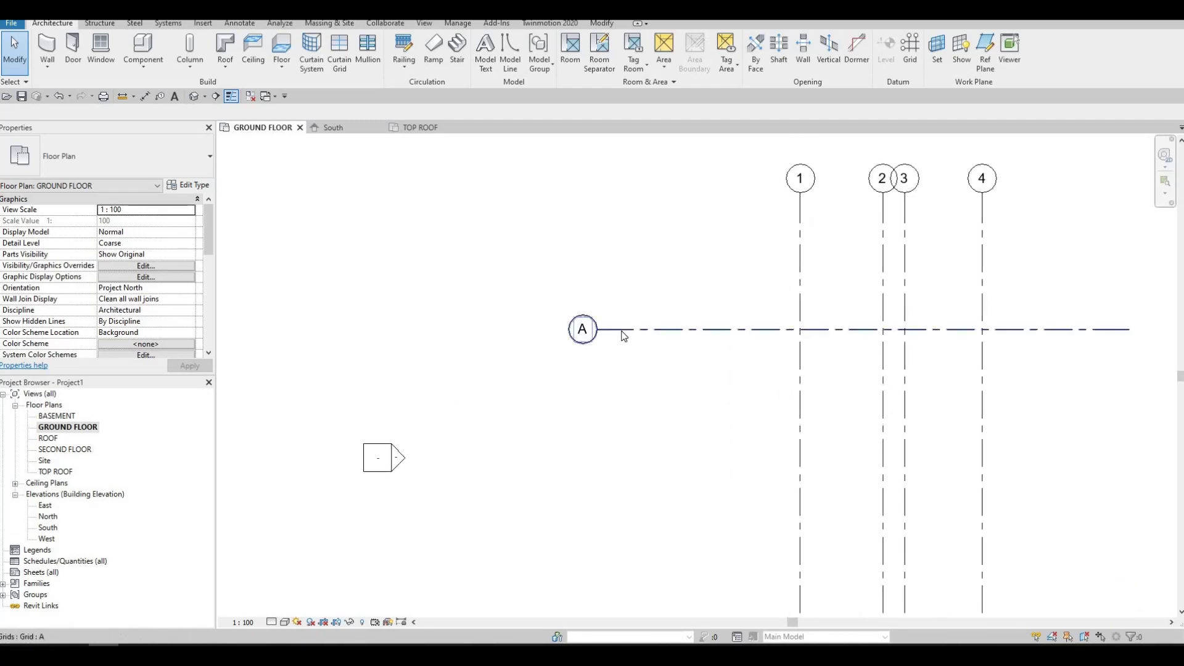
{"action": "left_click", "coordinate": [623, 335]}
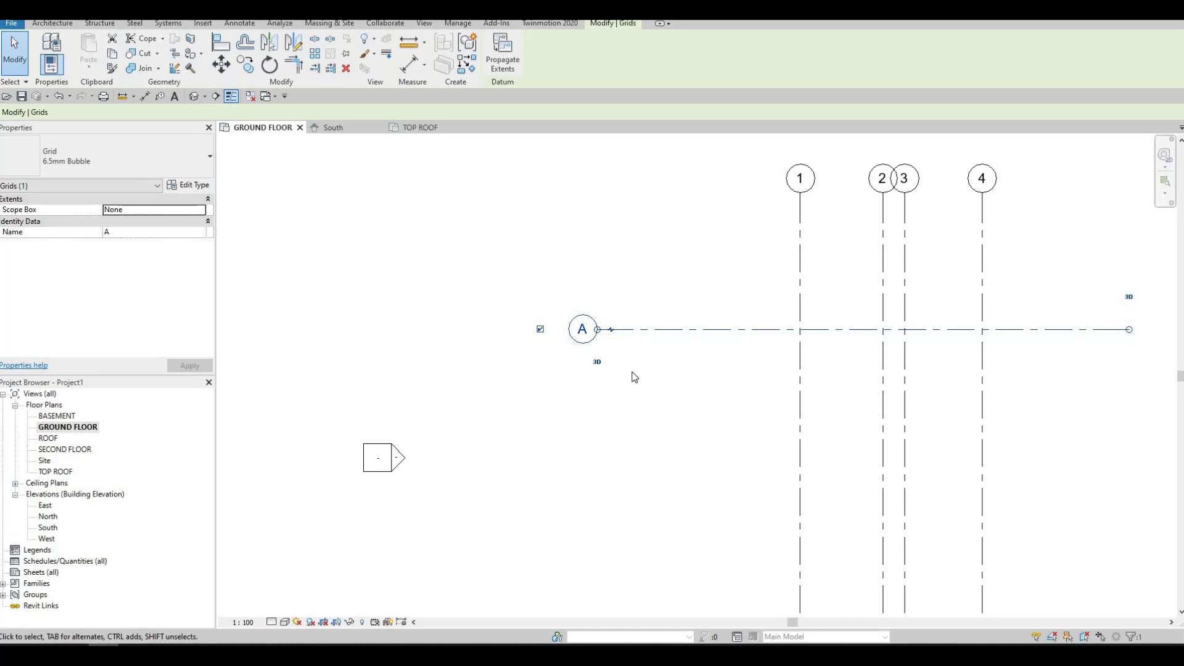
{"action": "key", "text": "c"}
{"action": "key", "text": "o"}
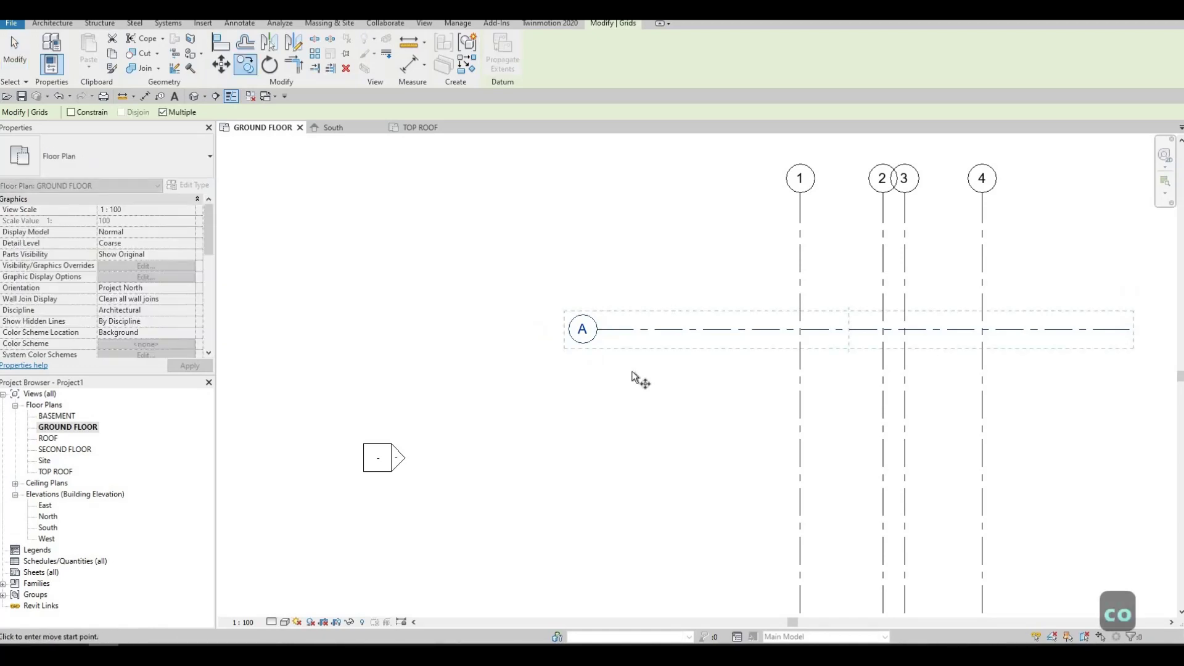
{"action": "left_click", "coordinate": [645, 332]}
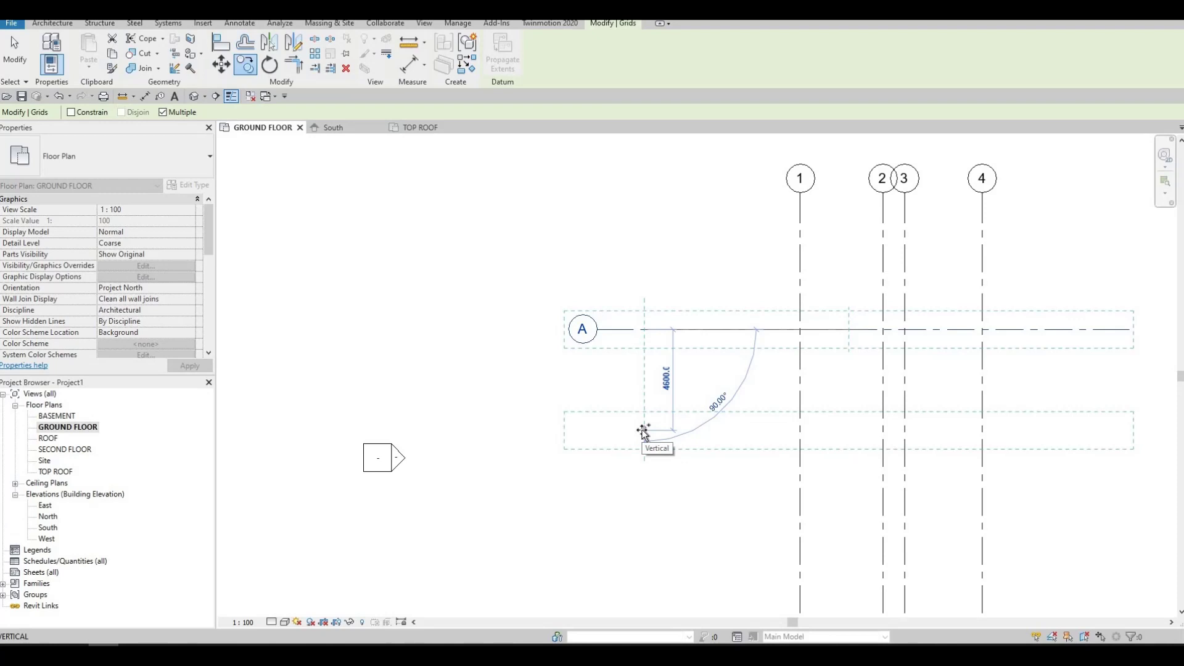
{"action": "type", "text": "40"}
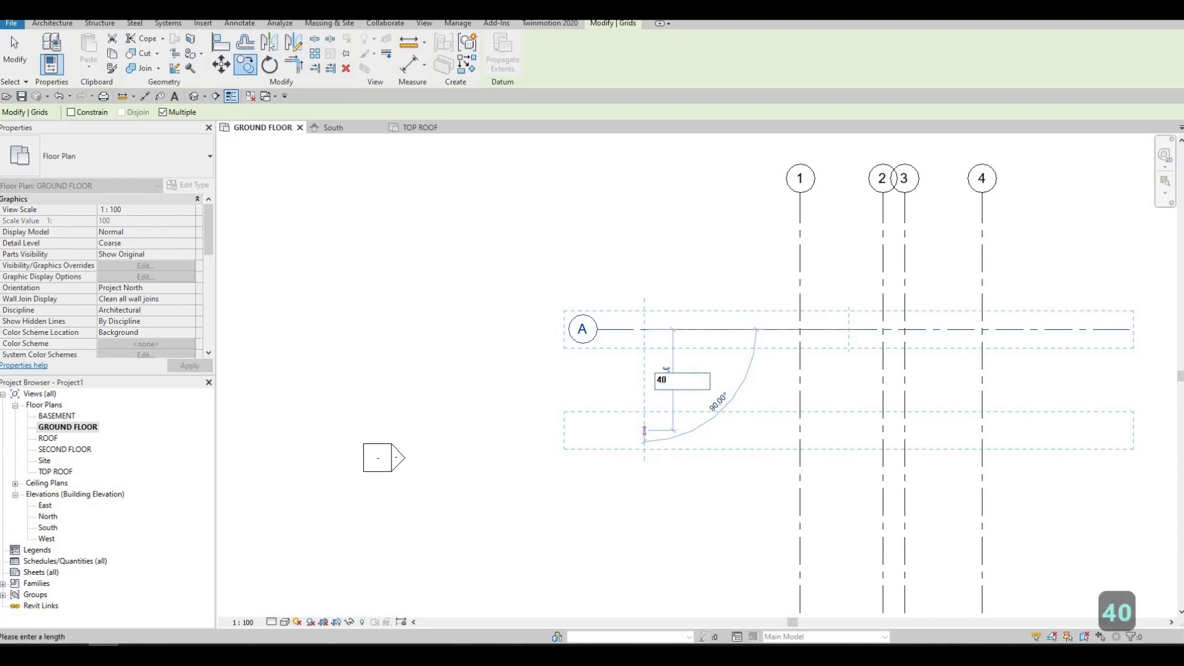
{"action": "type", "text": "65"}
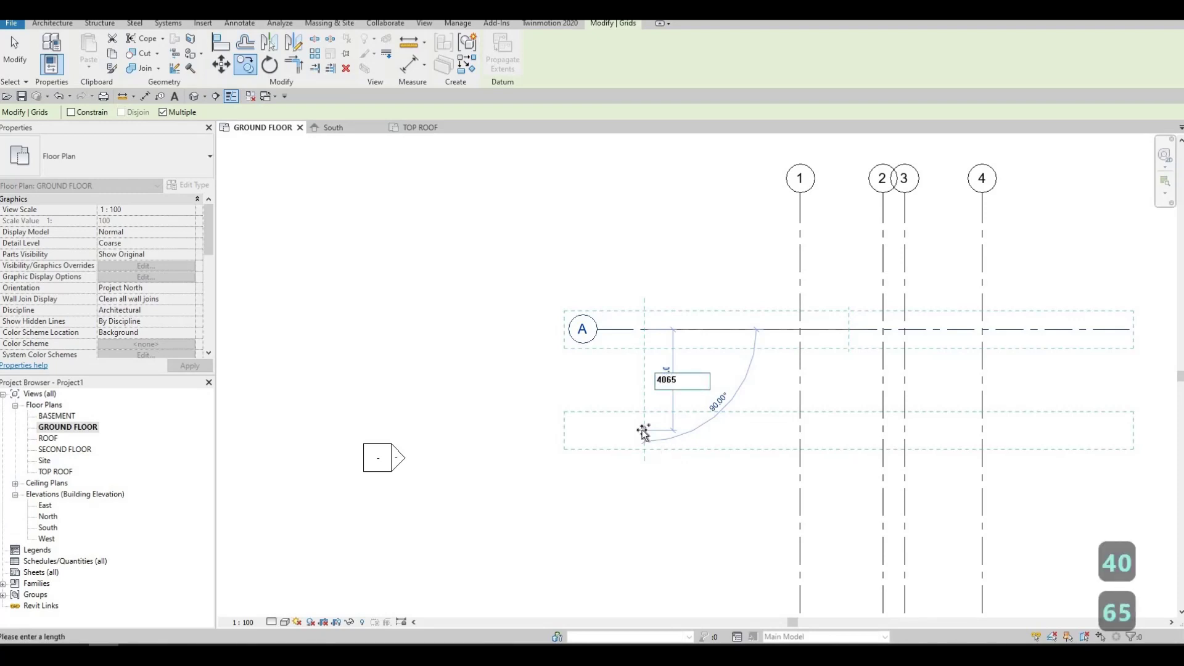
{"action": "key", "text": "Return"}
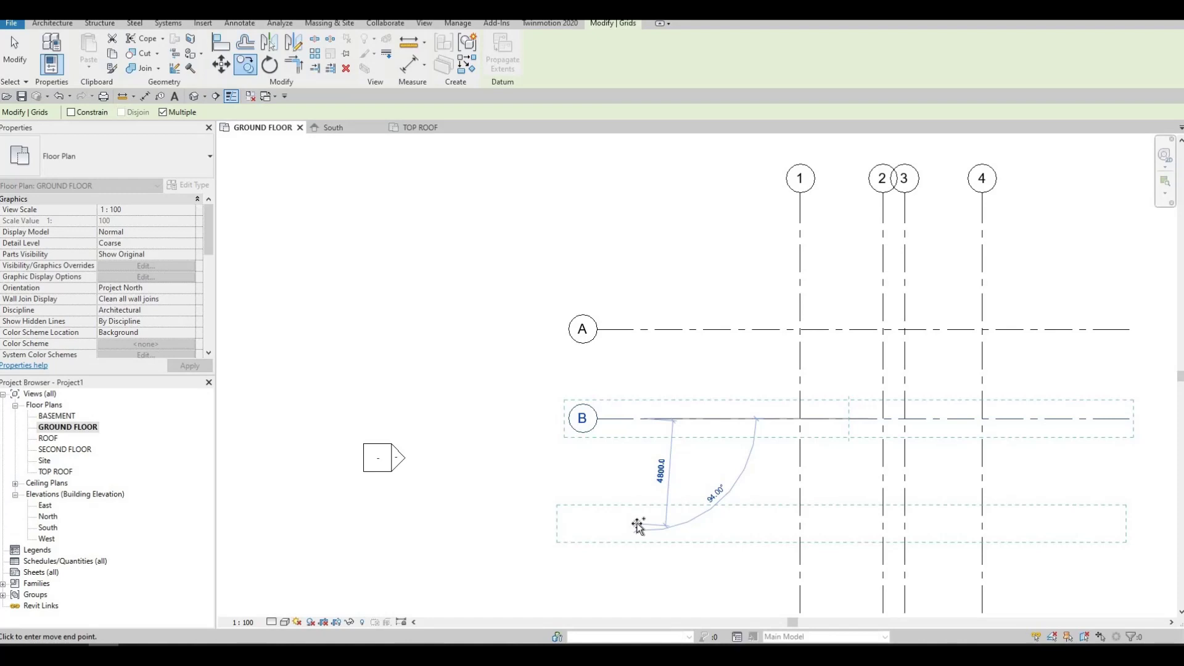
Copy grid B with the Multiple option on, placing the copy 4010 mm straight below it
{"action": "type", "text": "40"}
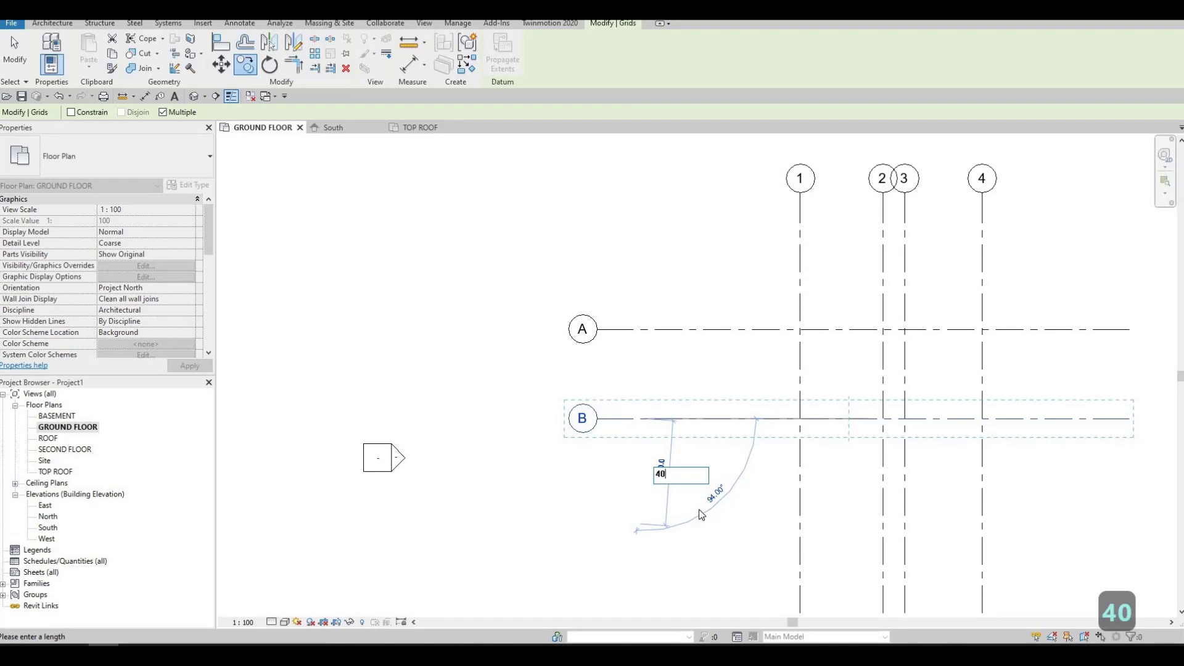
{"action": "key", "text": "Escape"}
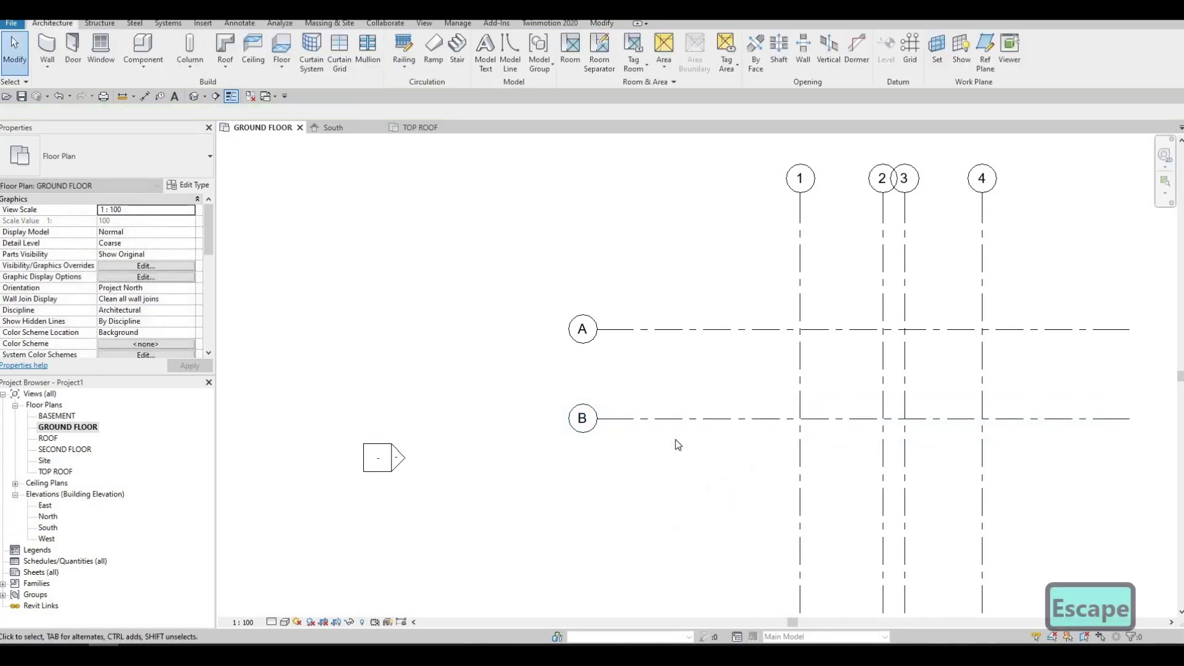
{"action": "left_click", "coordinate": [672, 420]}
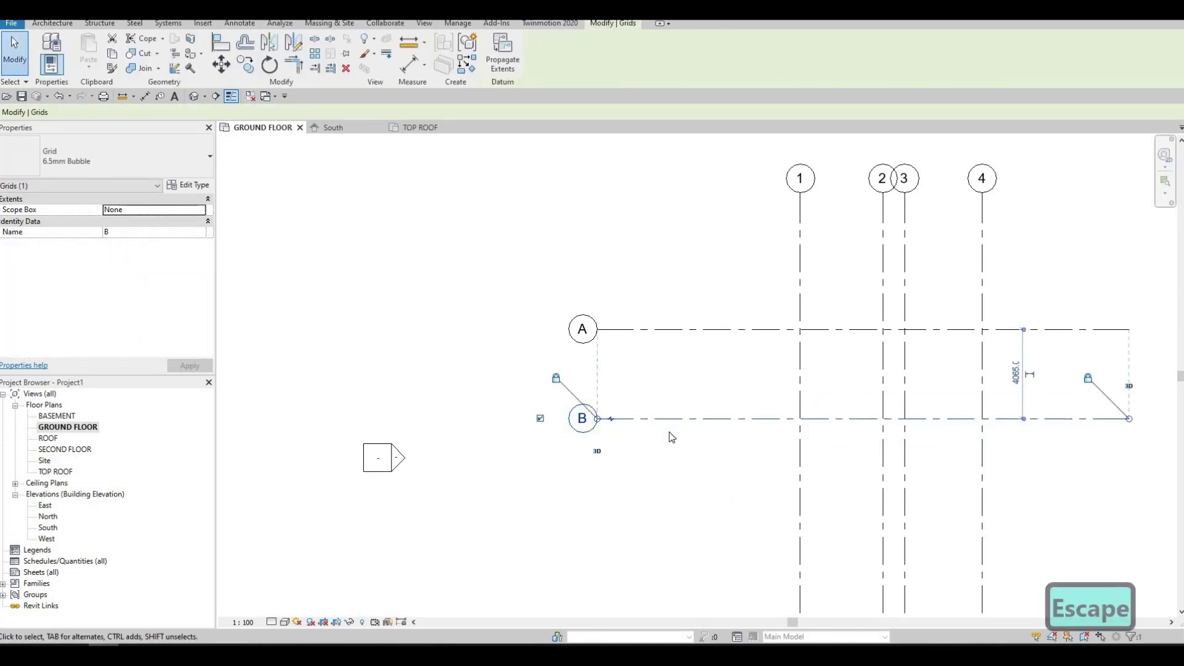
{"action": "key", "text": "c"}
{"action": "key", "text": "o"}
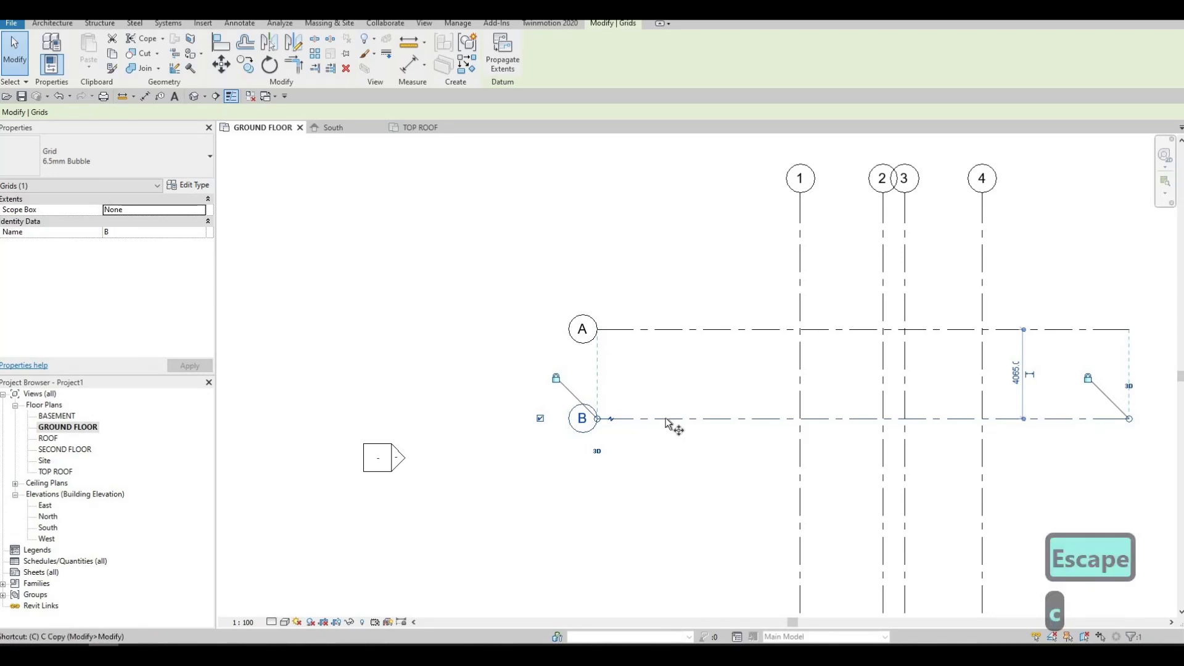
{"action": "left_click", "coordinate": [665, 420]}
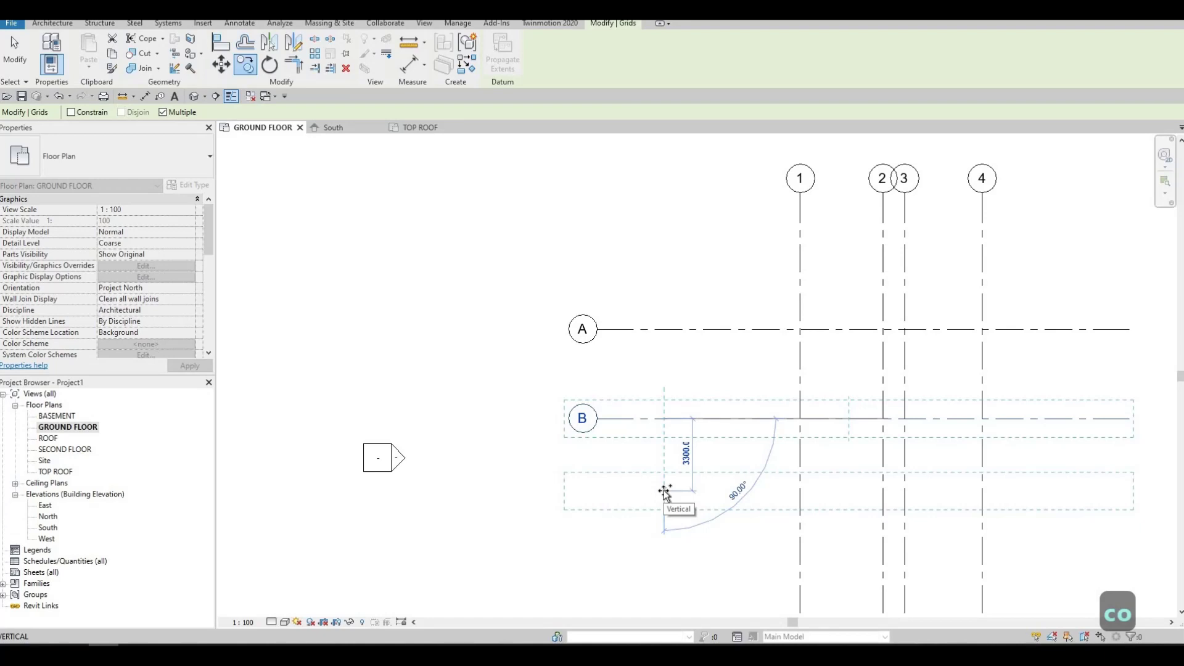
{"action": "type", "text": "4010"}
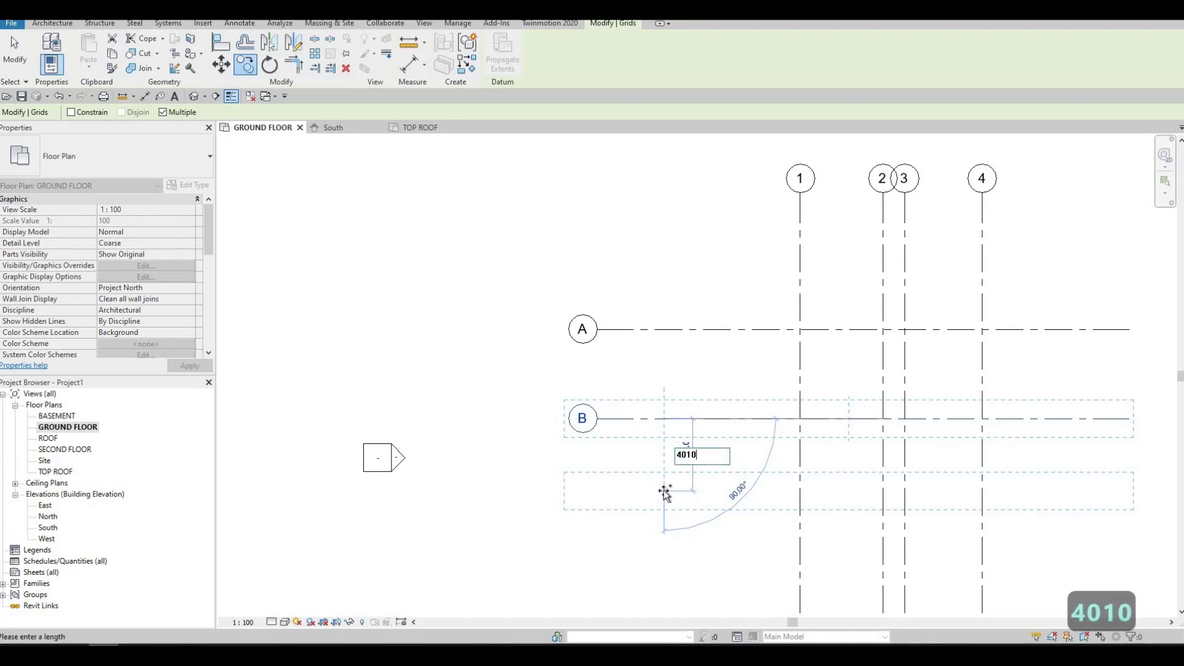
{"action": "key", "text": "Return"}
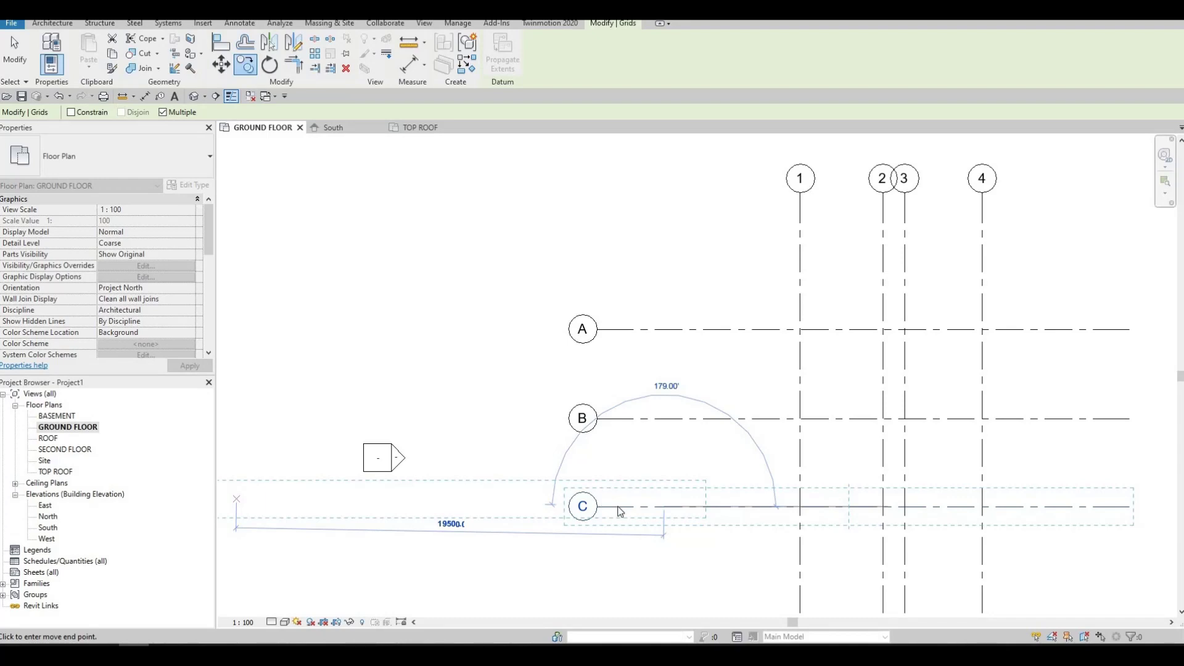
Continue the multiple copy with a fourth horizontal grid 5940 mm straight below grid C, and end the copying
{"action": "middle_click_drag", "start_coordinate": [669, 393], "coordinate": [675, 455]}
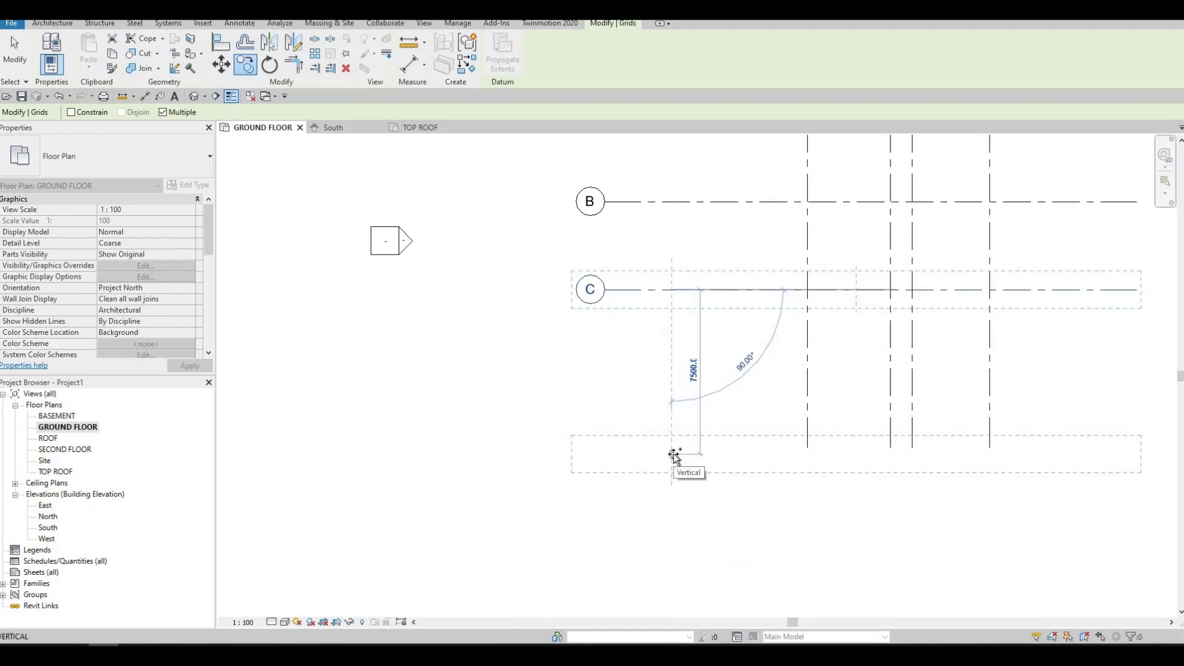
{"action": "type", "text": "59"}
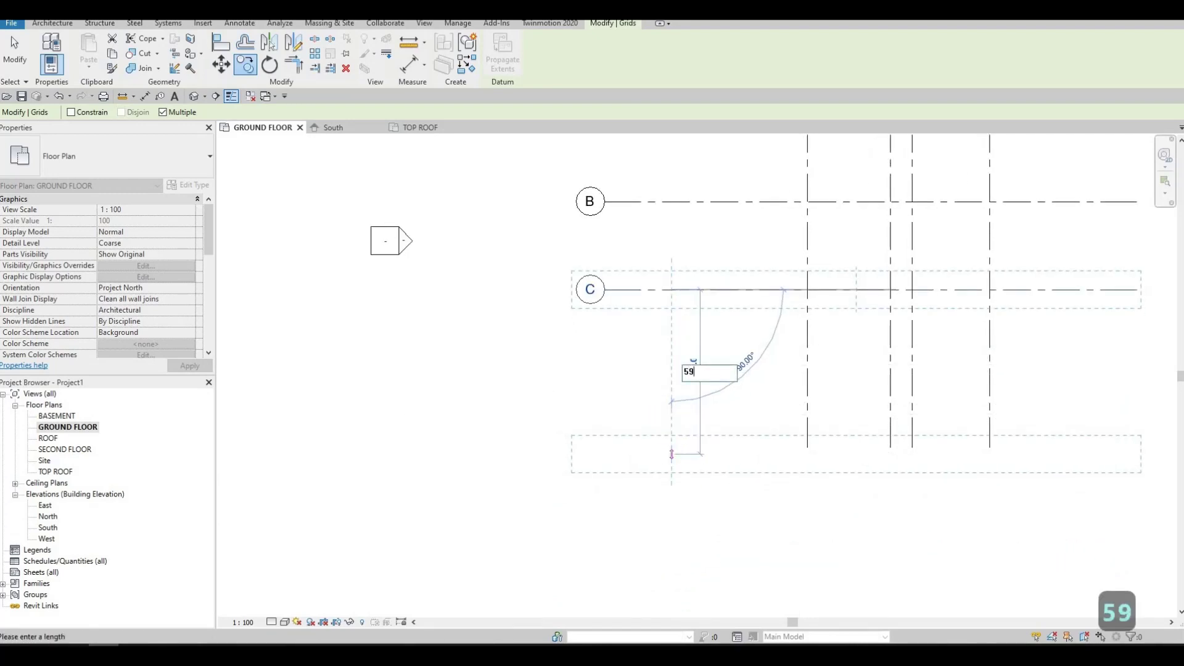
{"action": "type", "text": "40"}
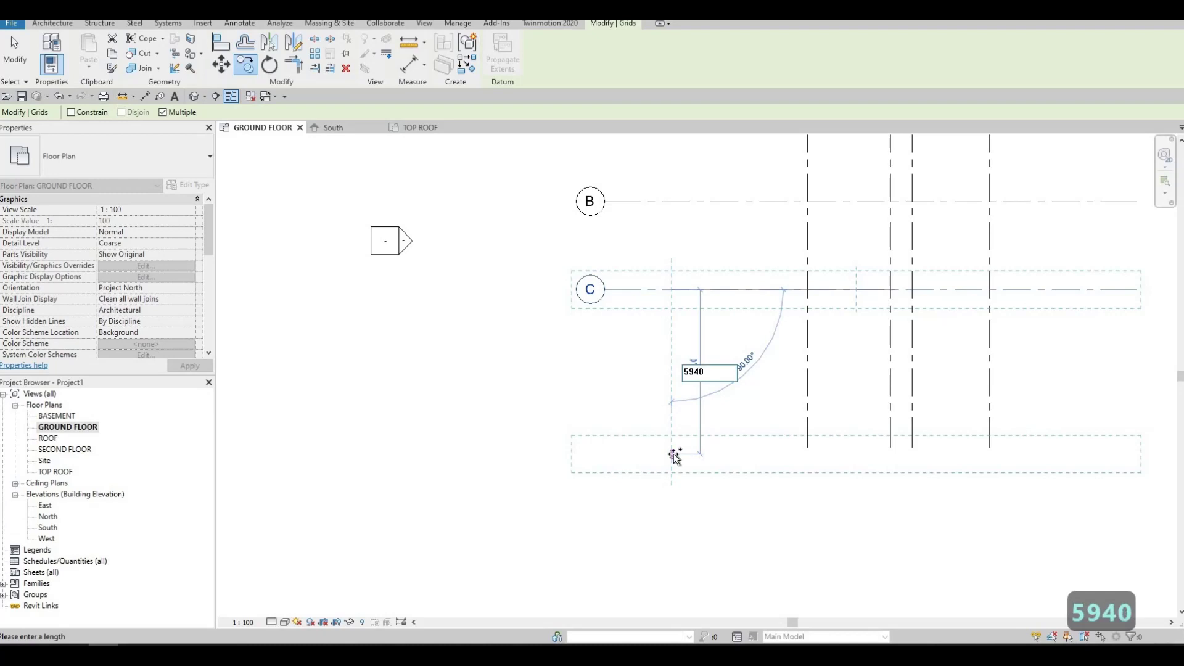
{"action": "key", "text": "Return"}
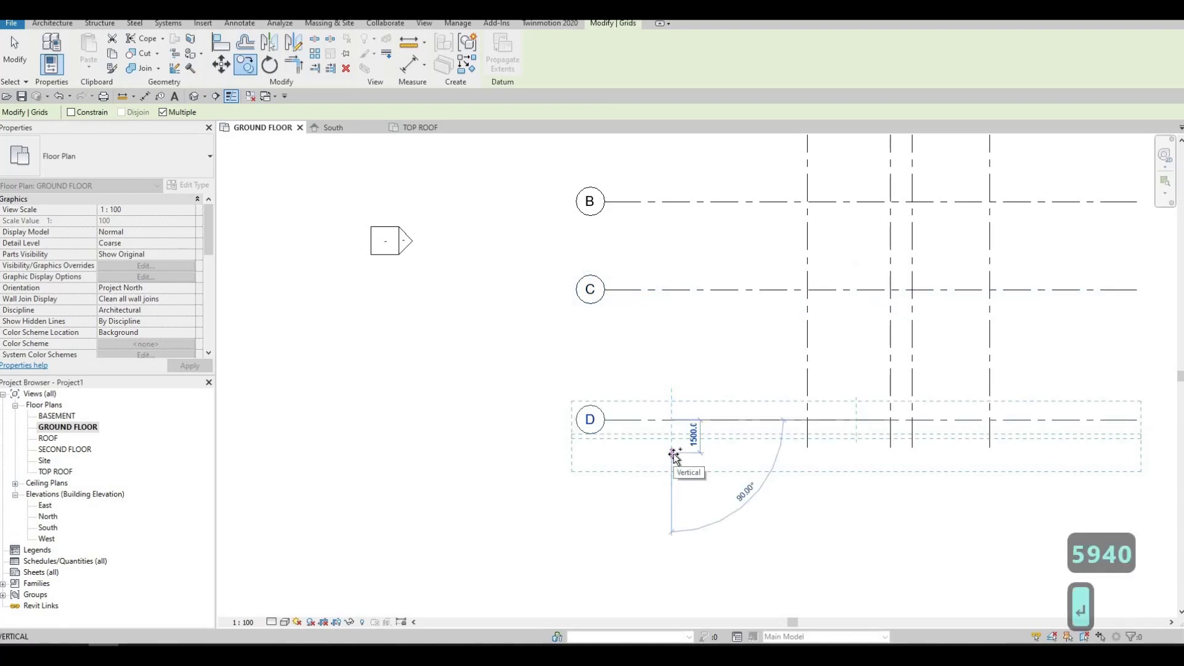
{"action": "key", "text": "Escape"}
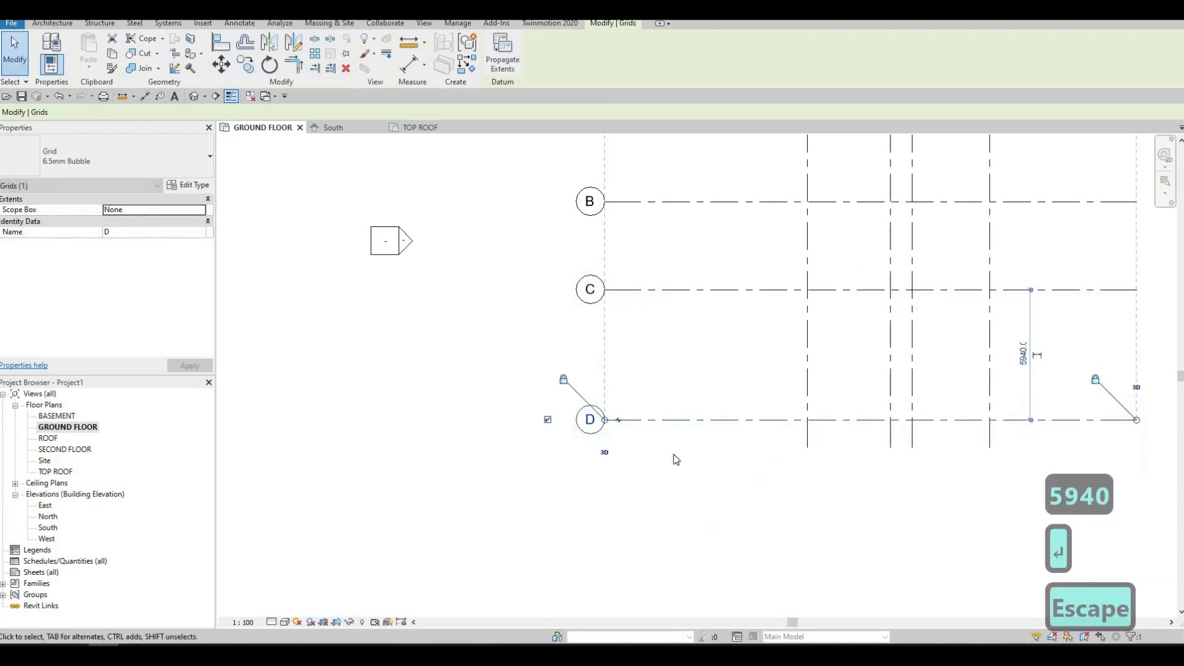
{"action": "key", "text": "Escape"}
Nudge all eight grids together slightly right and down to centre them between the four elevation markers
{"action": "scroll", "coordinate": [697, 446], "scroll_direction": "down", "scroll_amount": 2}
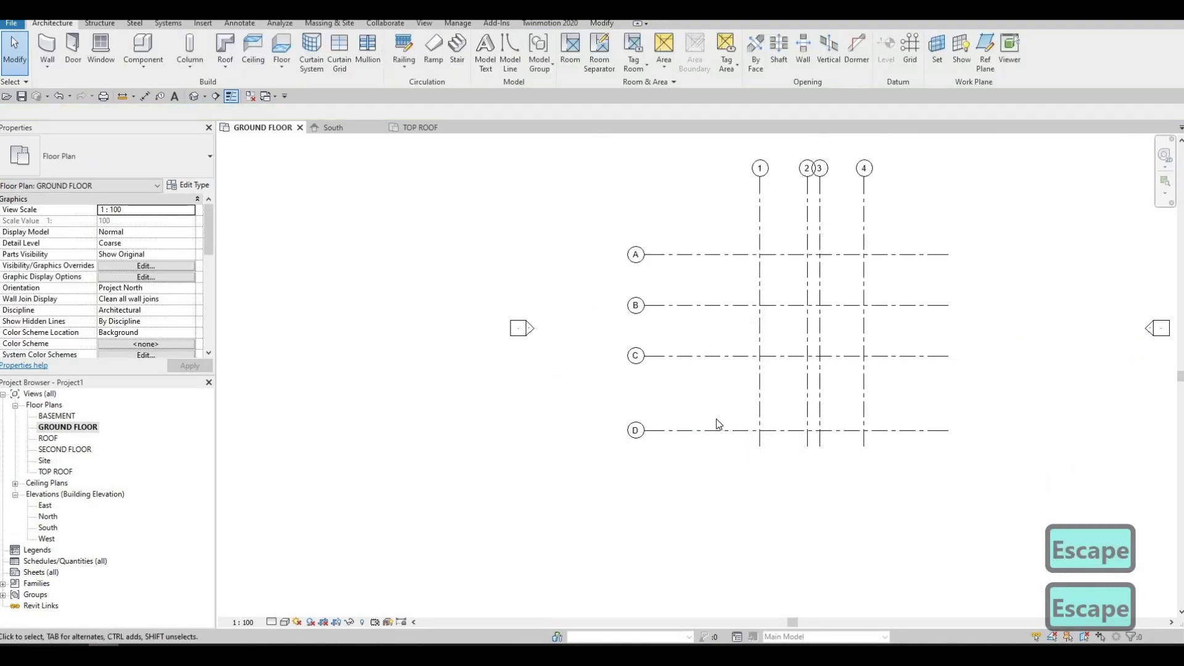
{"action": "scroll", "coordinate": [764, 446], "scroll_direction": "down", "scroll_amount": 3}
{"action": "scroll", "coordinate": [830, 378], "scroll_direction": "up", "scroll_amount": 1}
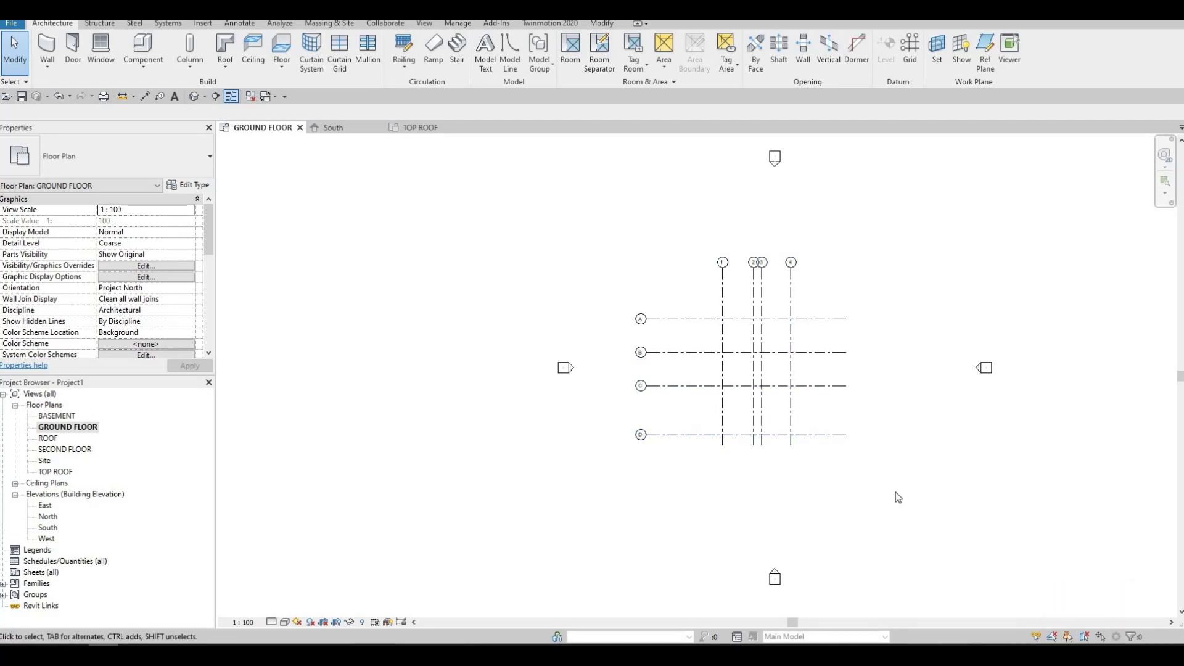
{"action": "left_click_drag", "start_coordinate": [895, 491], "coordinate": [645, 272]}
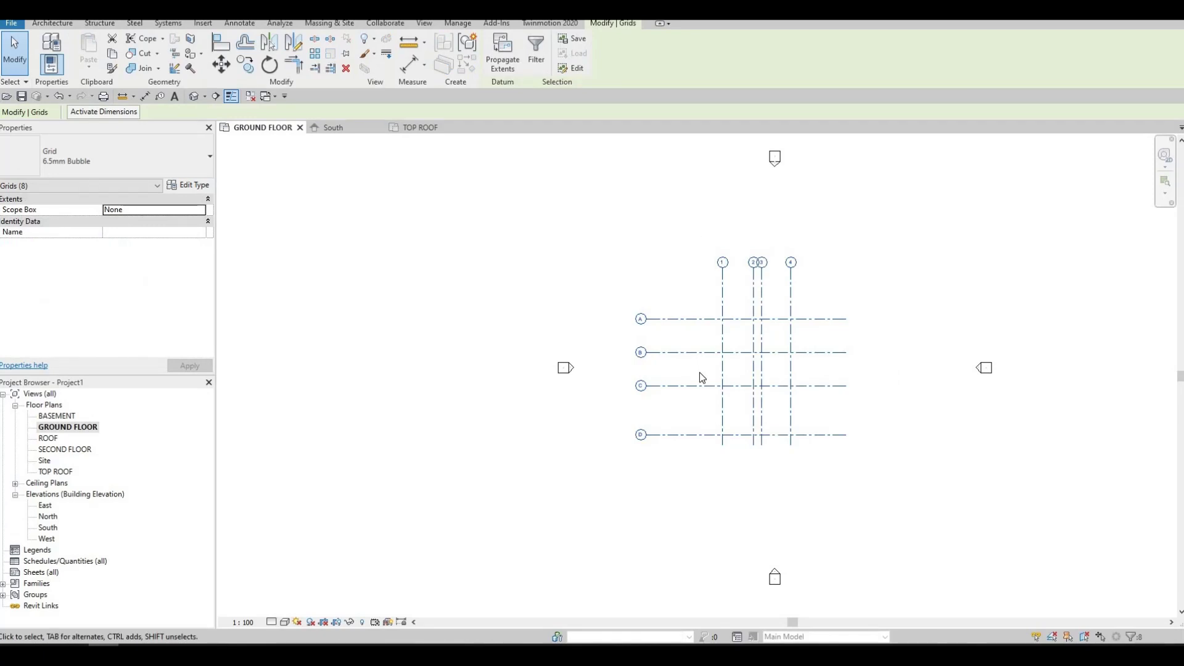
{"action": "key", "text": "Right"}
{"action": "key", "text": "Right"}
{"action": "key", "text": "Right"}
{"action": "key", "text": "Right"}
{"action": "key", "text": "Right"}
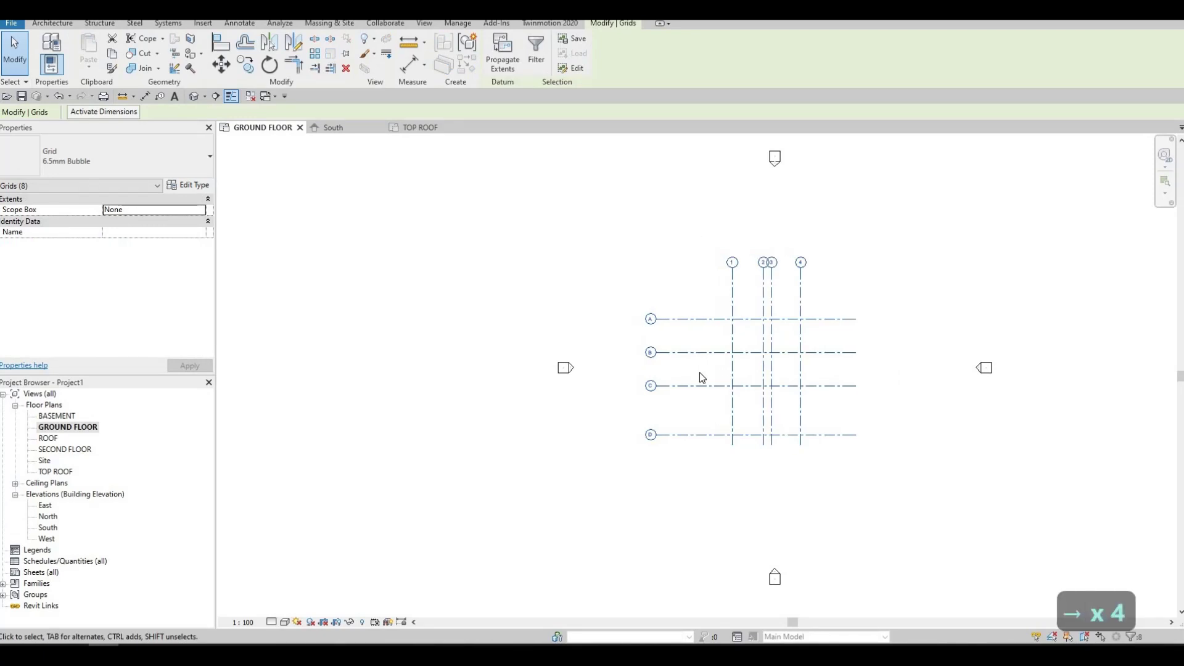
{"action": "key", "text": "Down"}
{"action": "key", "text": "Down"}
{"action": "key", "text": "Down"}
{"action": "key", "text": "Down"}
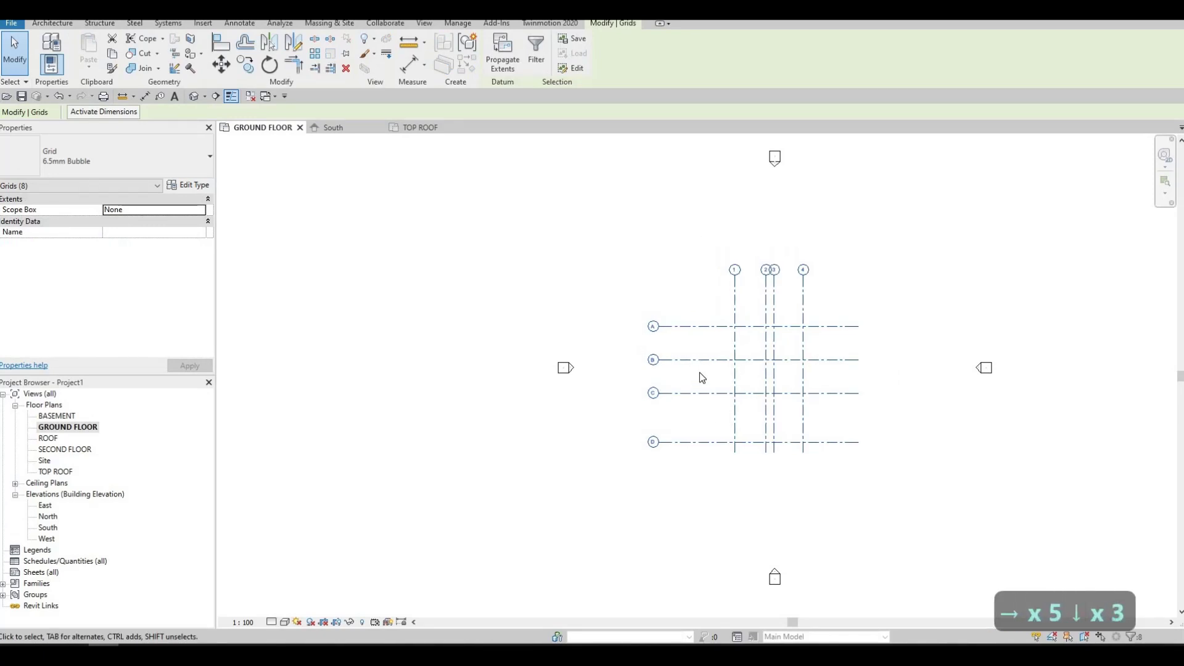
{"action": "key", "text": "Right"}
{"action": "key", "text": "Down"}
{"action": "key", "text": "Down"}
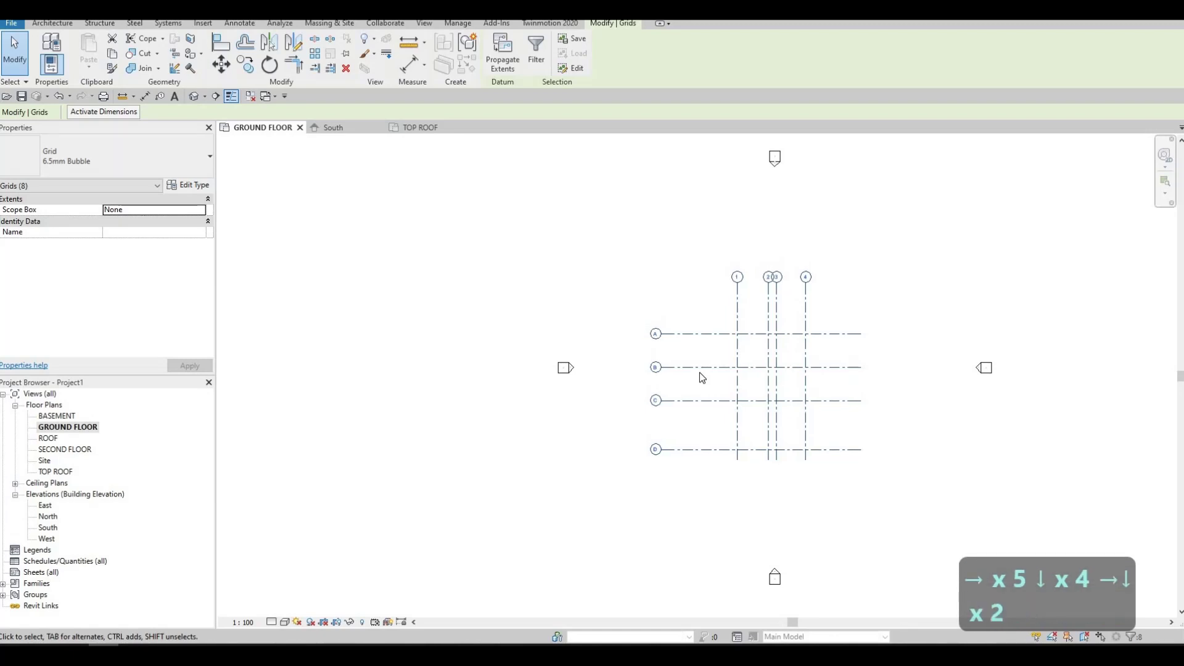
{"action": "key", "text": "Escape"}
{"action": "key", "text": "Escape"}
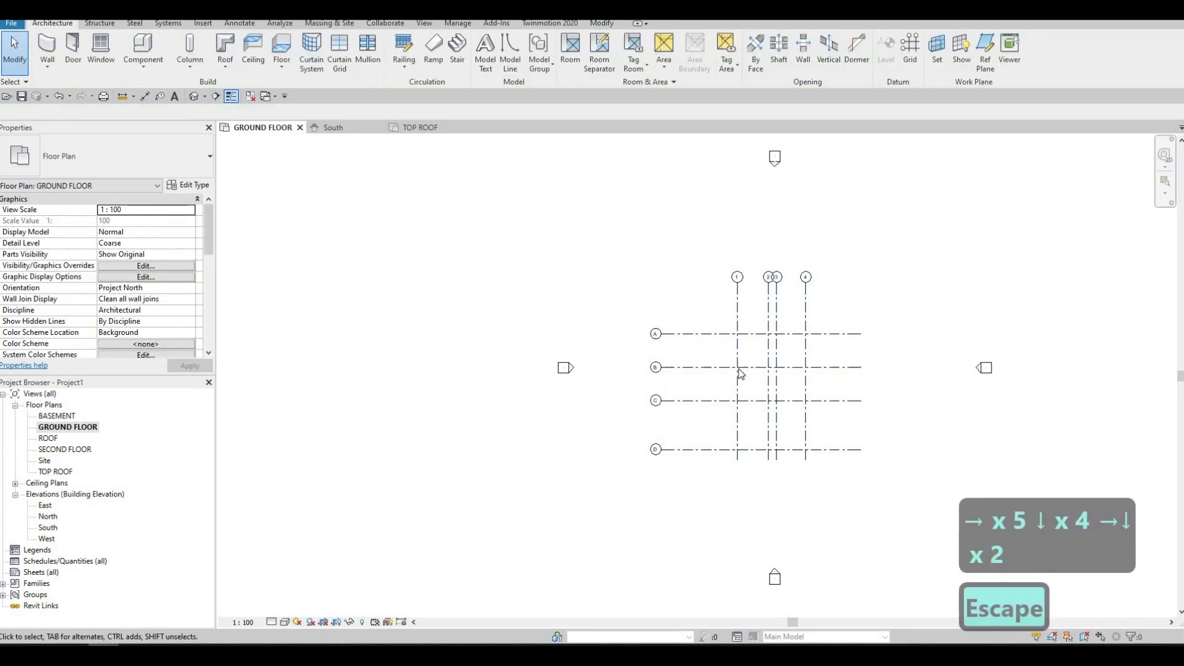
Shorten the right ends of horizontal grids A to D together, bringing them in closer to grid 4
{"action": "scroll", "coordinate": [739, 383], "scroll_direction": "up", "scroll_amount": 1}
{"action": "scroll", "coordinate": [740, 386], "scroll_direction": "up", "scroll_amount": 1}
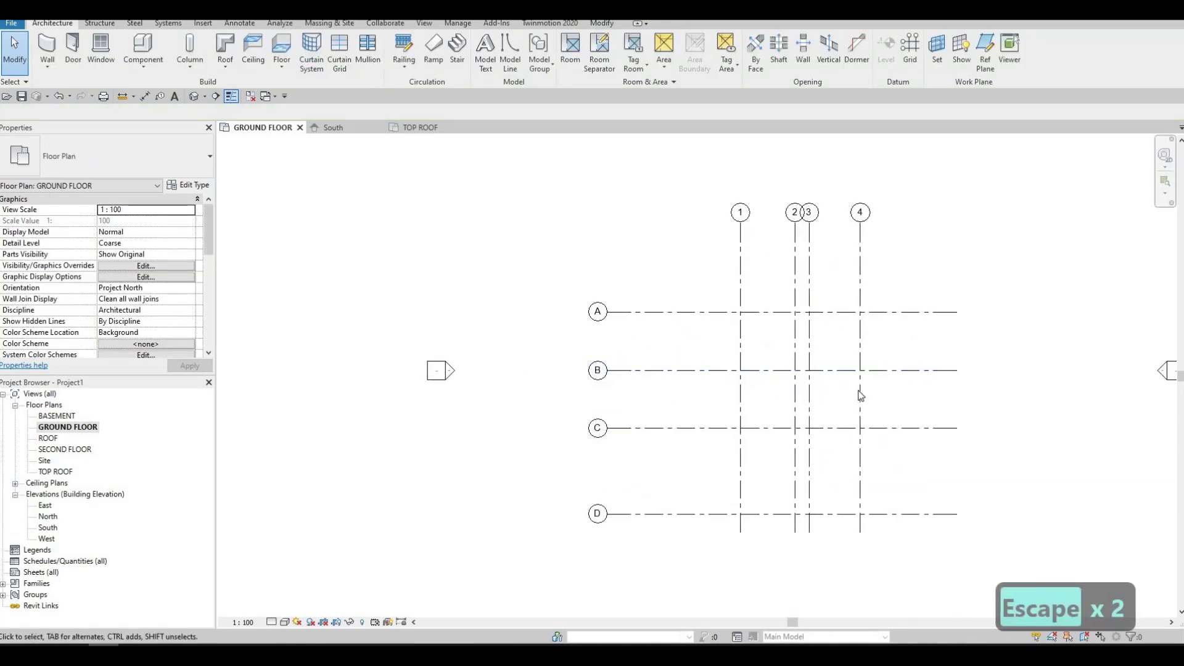
{"action": "middle_click_drag", "start_coordinate": [859, 383], "coordinate": [794, 357]}
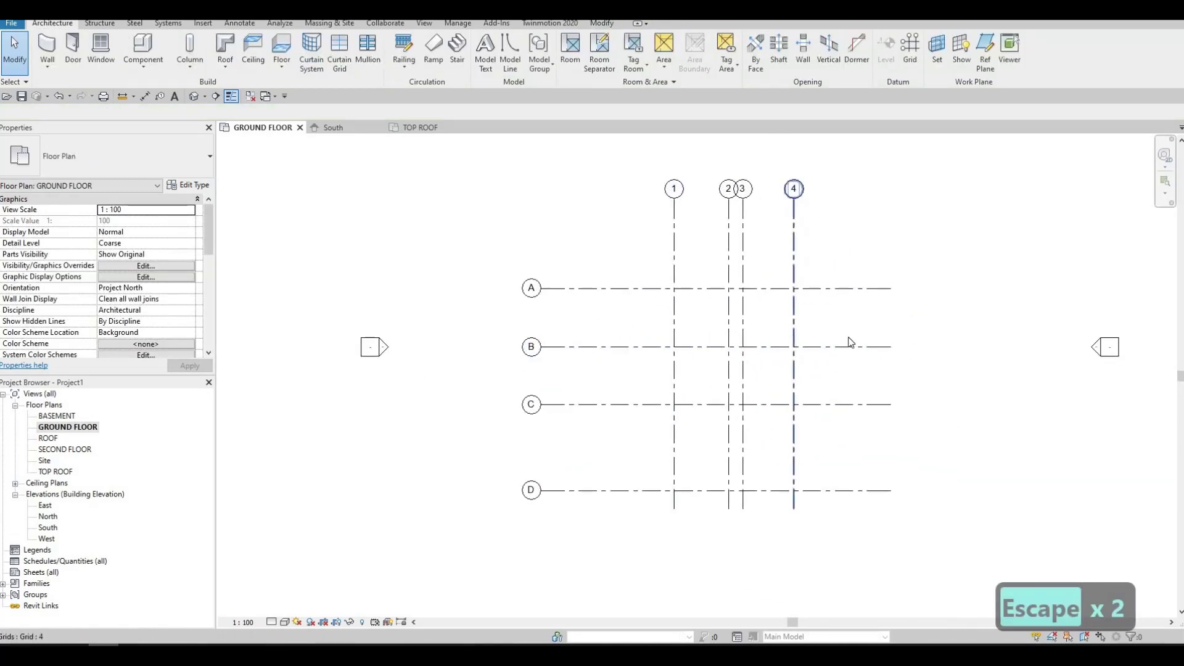
{"action": "left_click", "coordinate": [877, 290]}
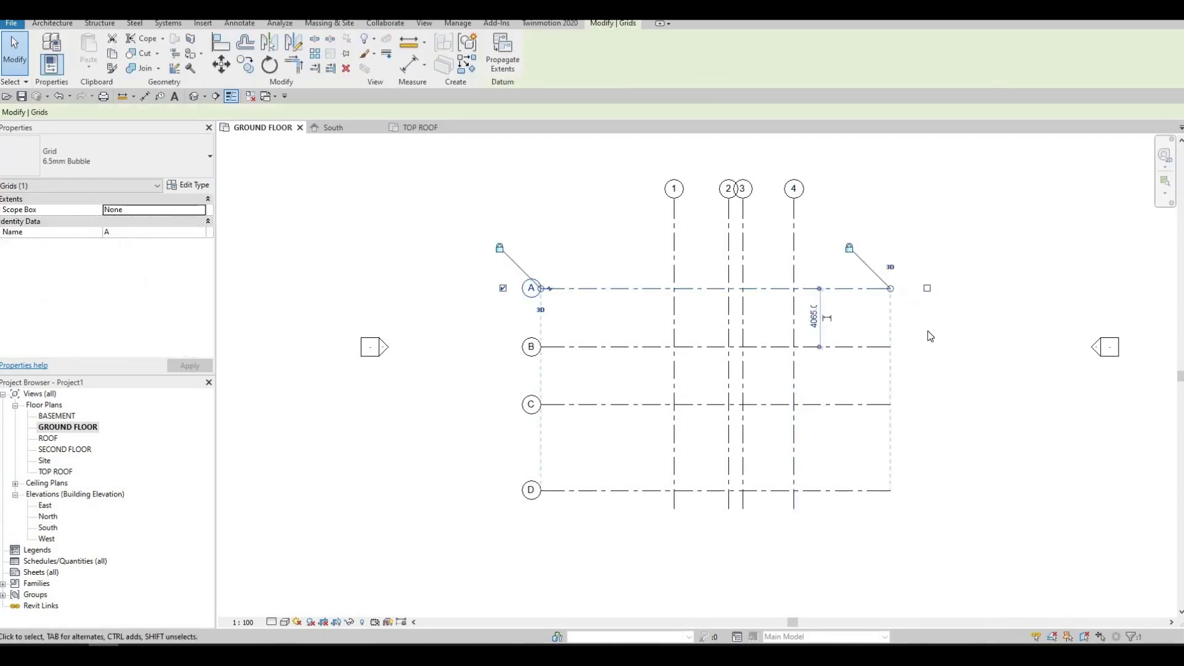
{"action": "scroll", "coordinate": [895, 325], "scroll_direction": "up", "scroll_amount": 5}
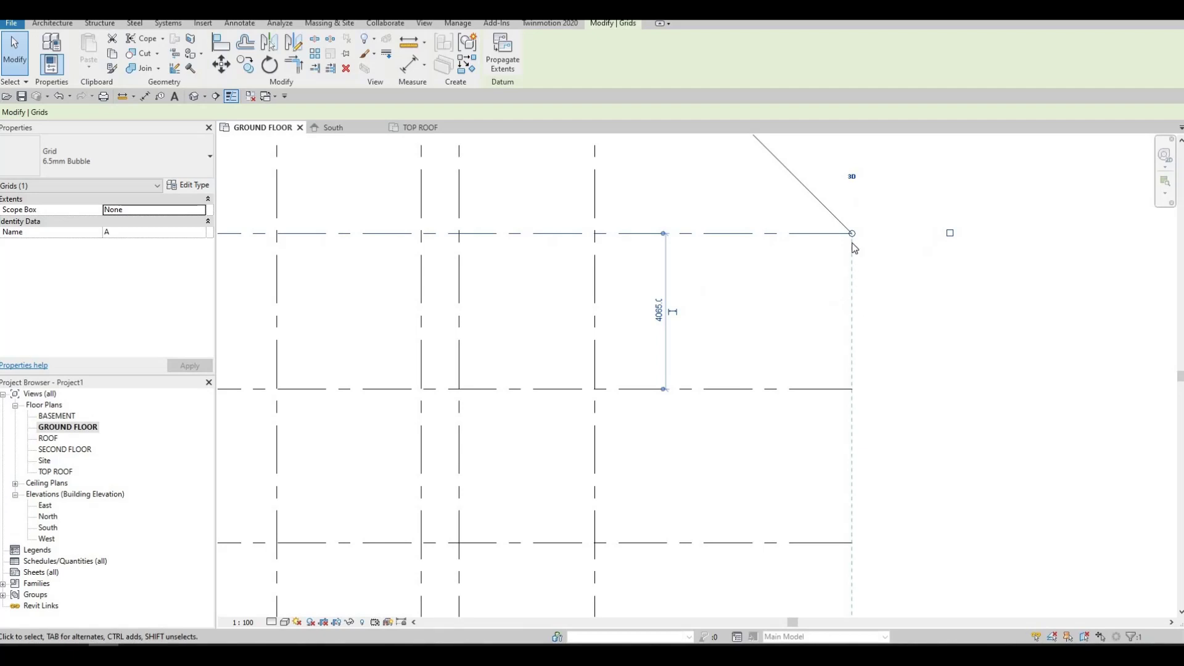
{"action": "scroll", "coordinate": [854, 253], "scroll_direction": "up", "scroll_amount": 2}
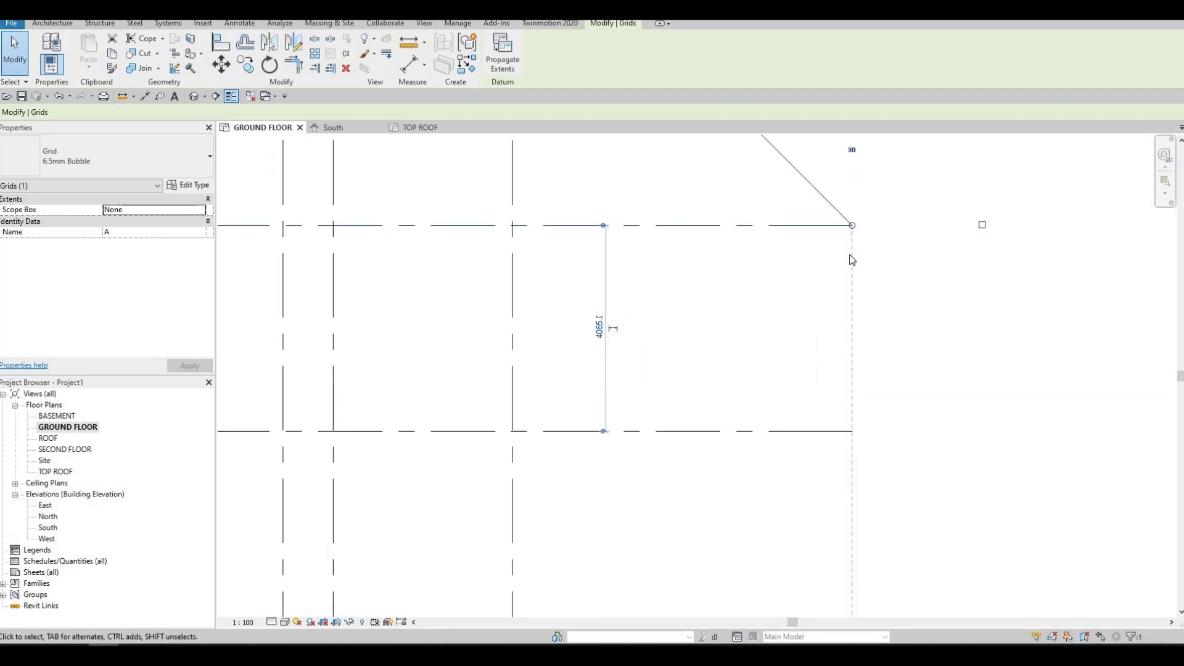
{"action": "scroll", "coordinate": [833, 421], "scroll_direction": "down", "scroll_amount": 3}
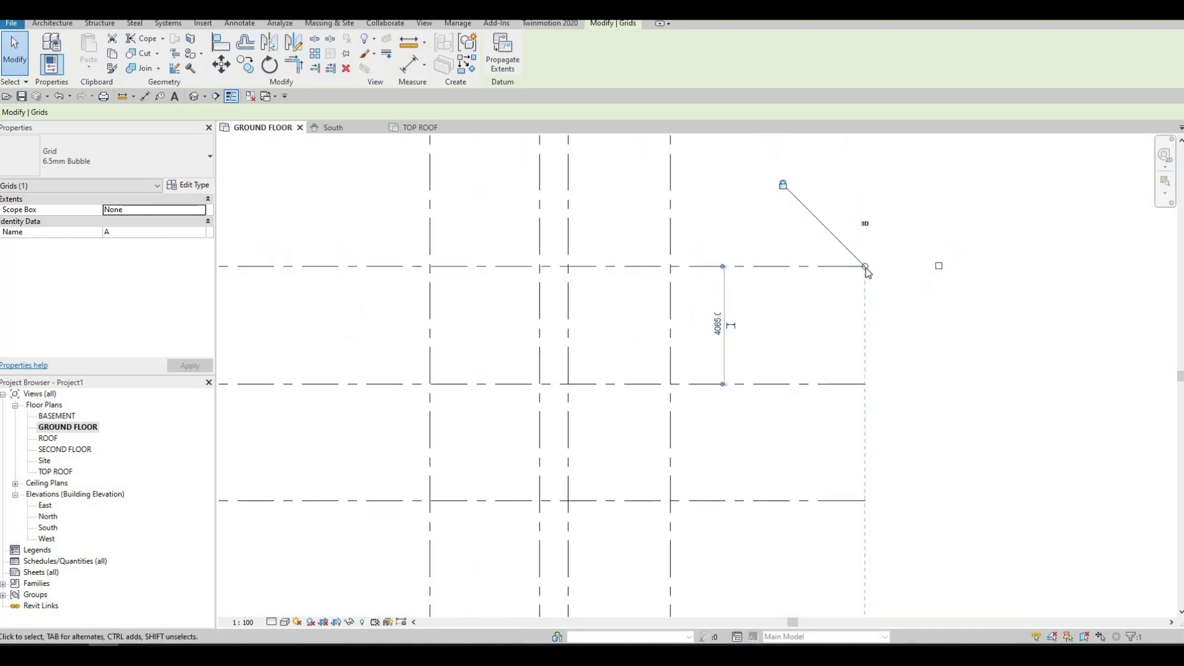
{"action": "scroll", "coordinate": [871, 404], "scroll_direction": "down", "scroll_amount": 2}
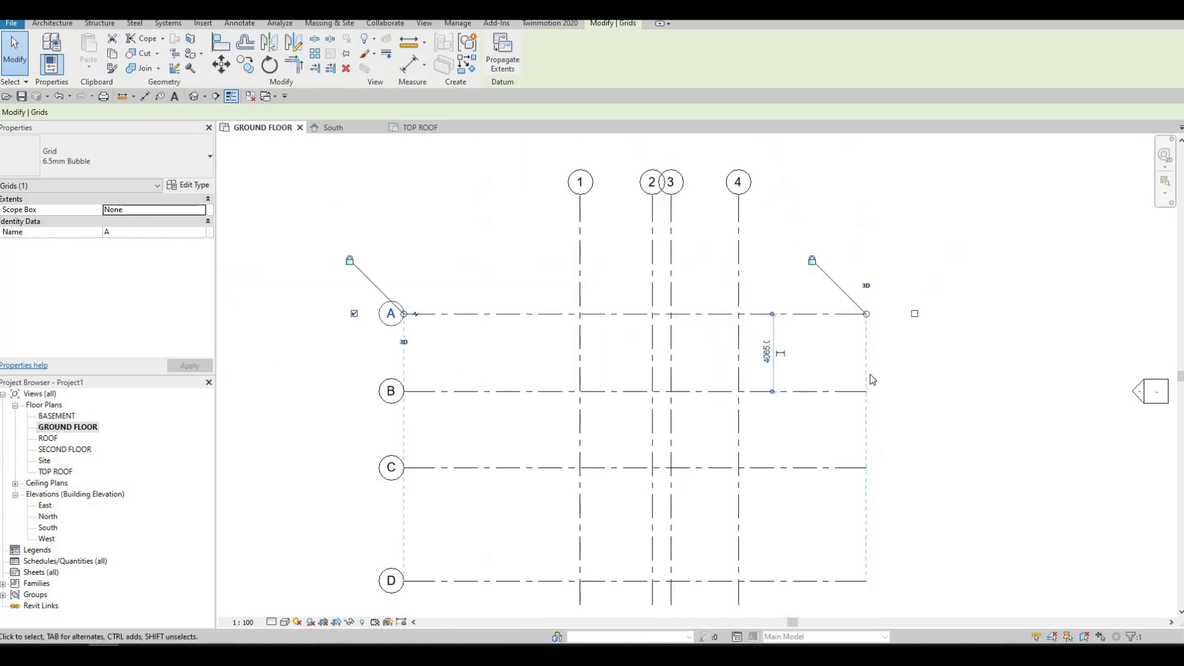
{"action": "middle_click_drag", "start_coordinate": [859, 318], "coordinate": [876, 281]}
{"action": "left_click_drag", "start_coordinate": [884, 277], "coordinate": [810, 282]}
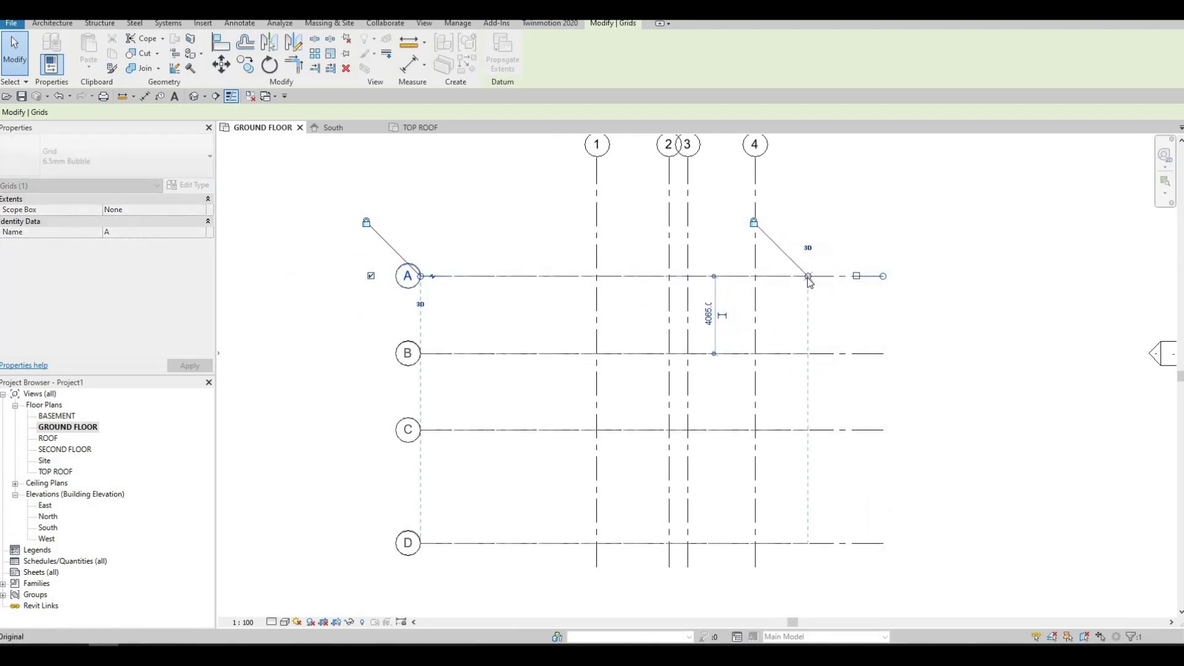
{"action": "left_click_drag", "start_coordinate": [829, 390], "coordinate": [826, 432]}
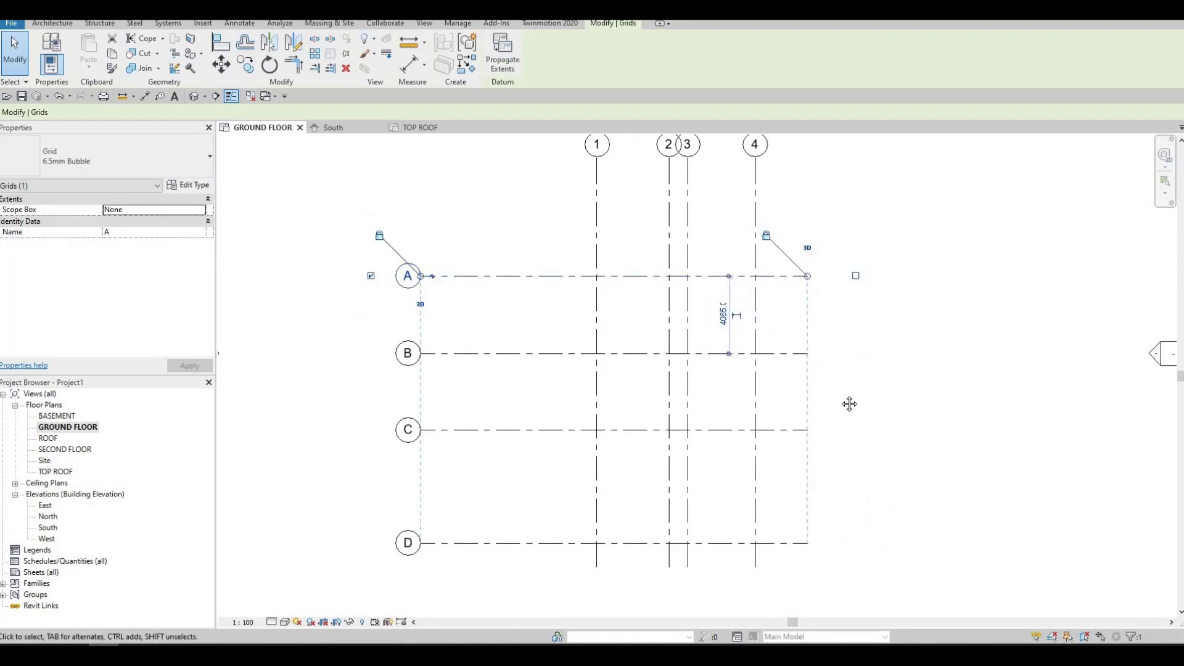
Shorten the bubble ends of horizontal grids A to D together, bringing the bubbles closer to grid 1, and deselect
{"action": "middle_click_drag", "start_coordinate": [797, 439], "coordinate": [664, 408]}
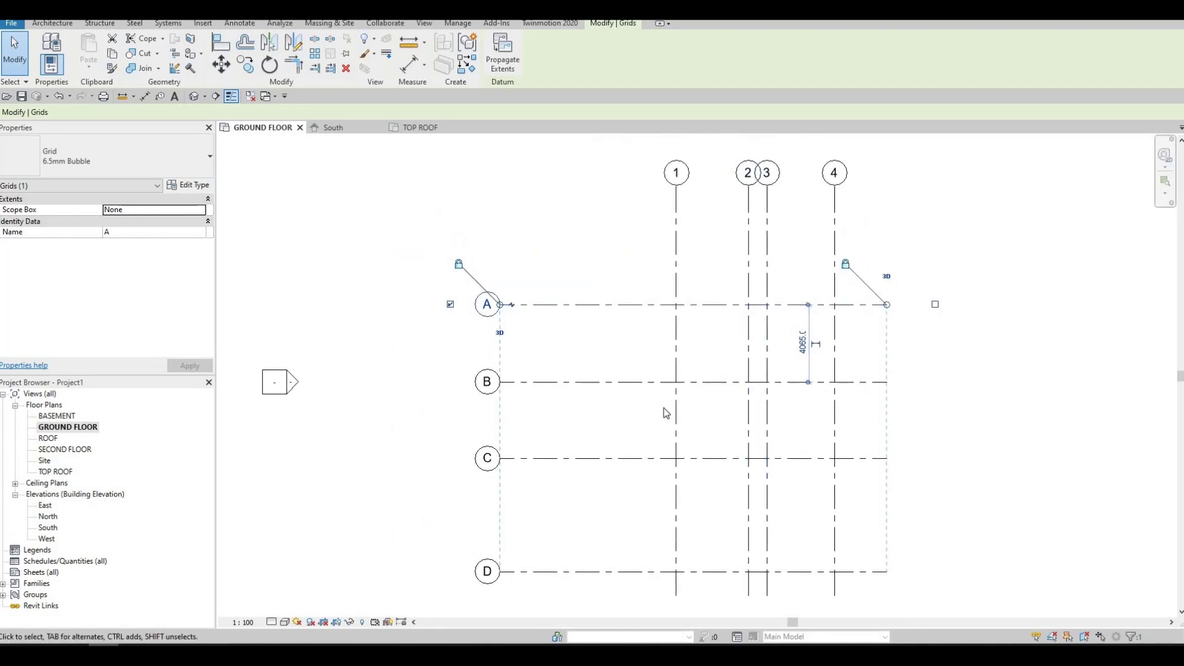
{"action": "middle_click_drag", "start_coordinate": [593, 397], "coordinate": [614, 373]}
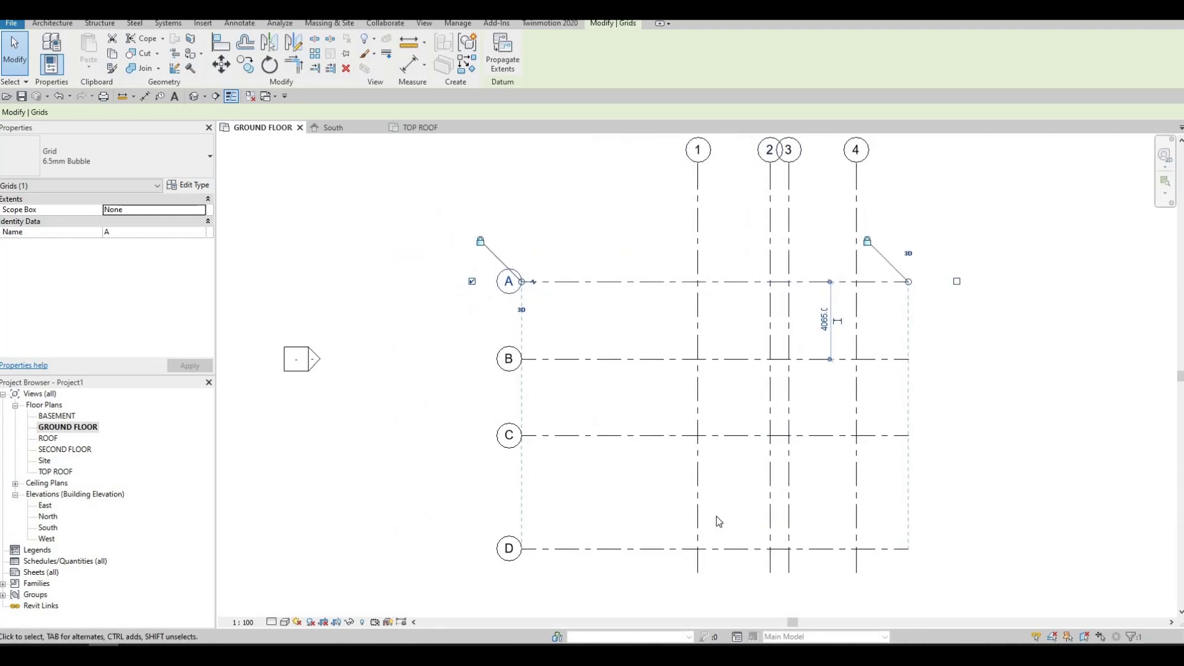
{"action": "key", "text": "Escape"}
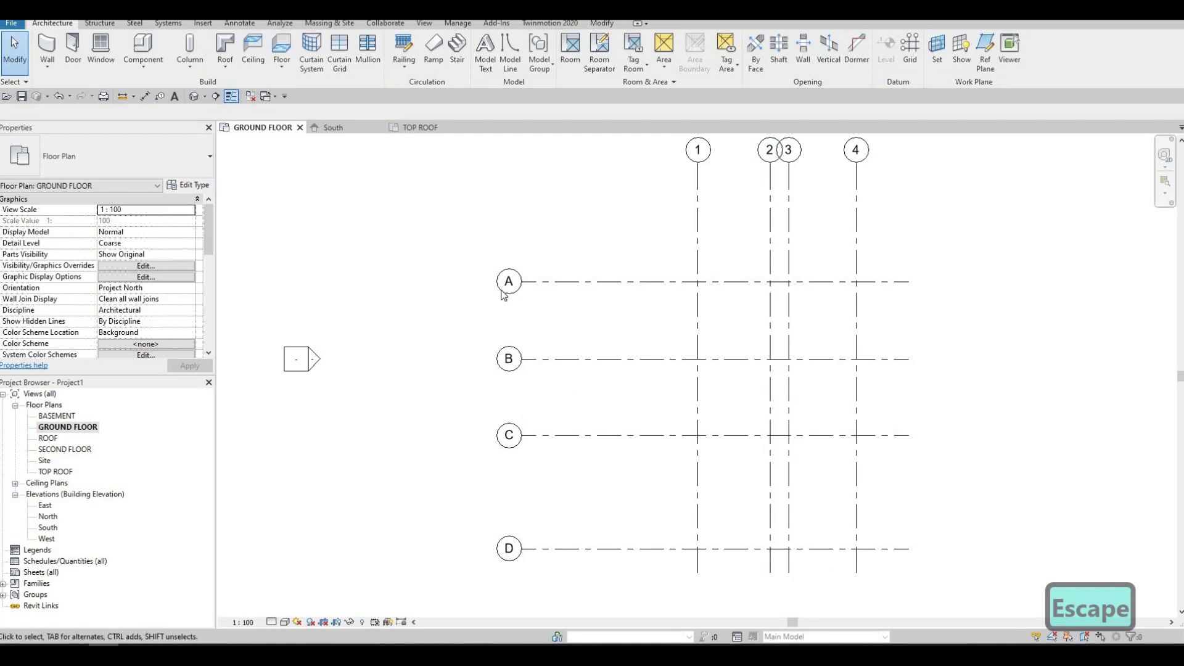
{"action": "left_click", "coordinate": [531, 287]}
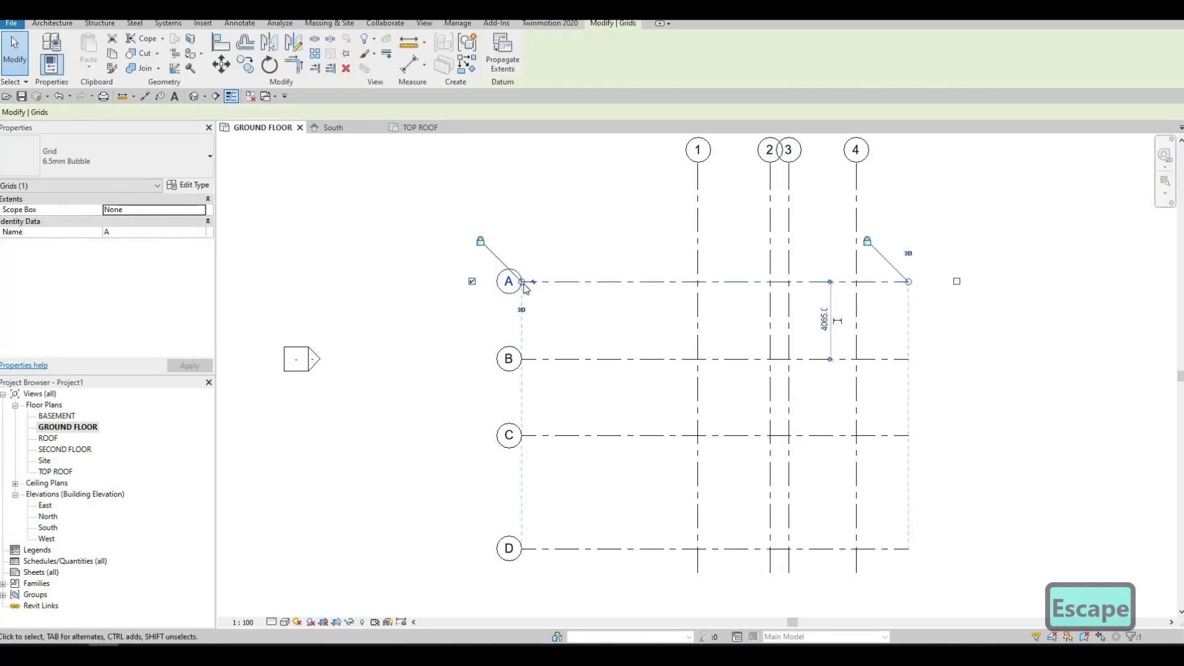
{"action": "left_click_drag", "start_coordinate": [533, 282], "coordinate": [576, 283]}
{"action": "middle_click_drag", "start_coordinate": [833, 230], "coordinate": [784, 272]}
{"action": "key", "text": "Escape"}
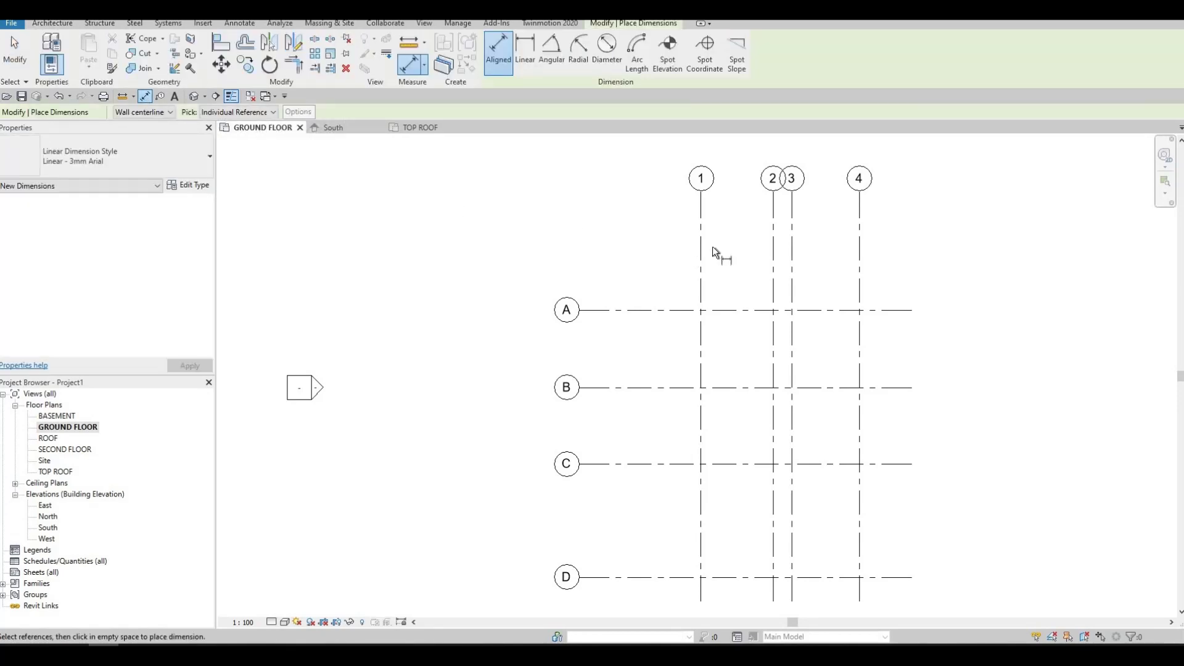
Place a continuous aligned dimension across grids 1, 2, 3 and 4 above grid A
{"action": "scroll", "coordinate": [729, 248], "scroll_direction": "up", "scroll_amount": 3}
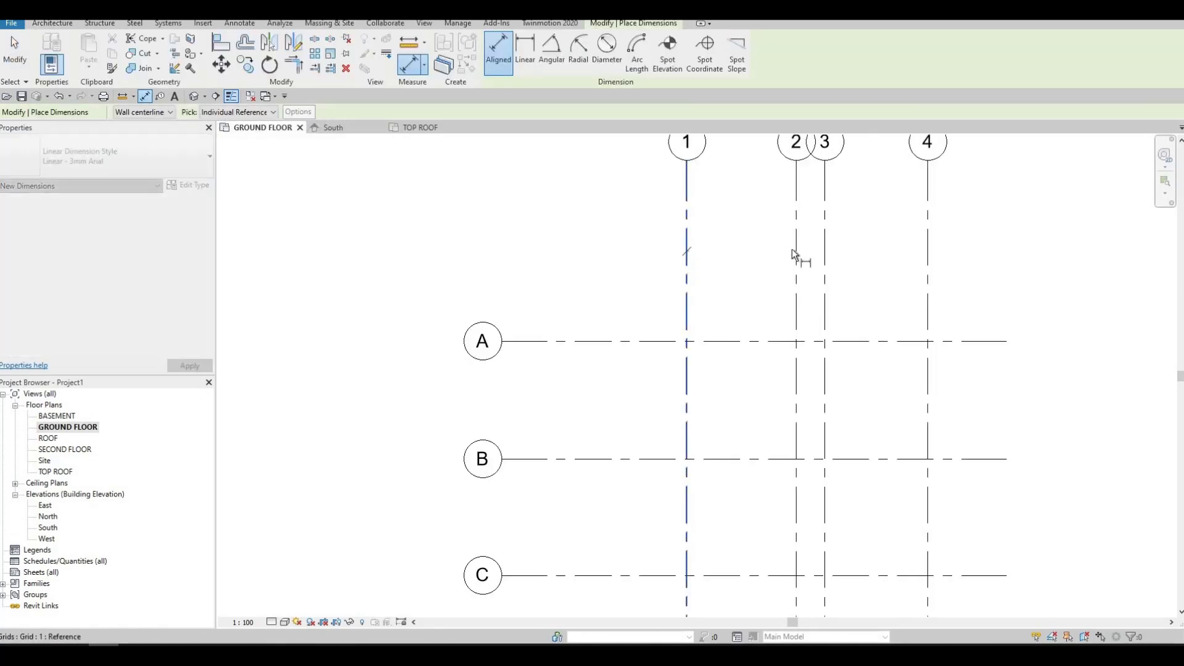
{"action": "left_click", "coordinate": [819, 252]}
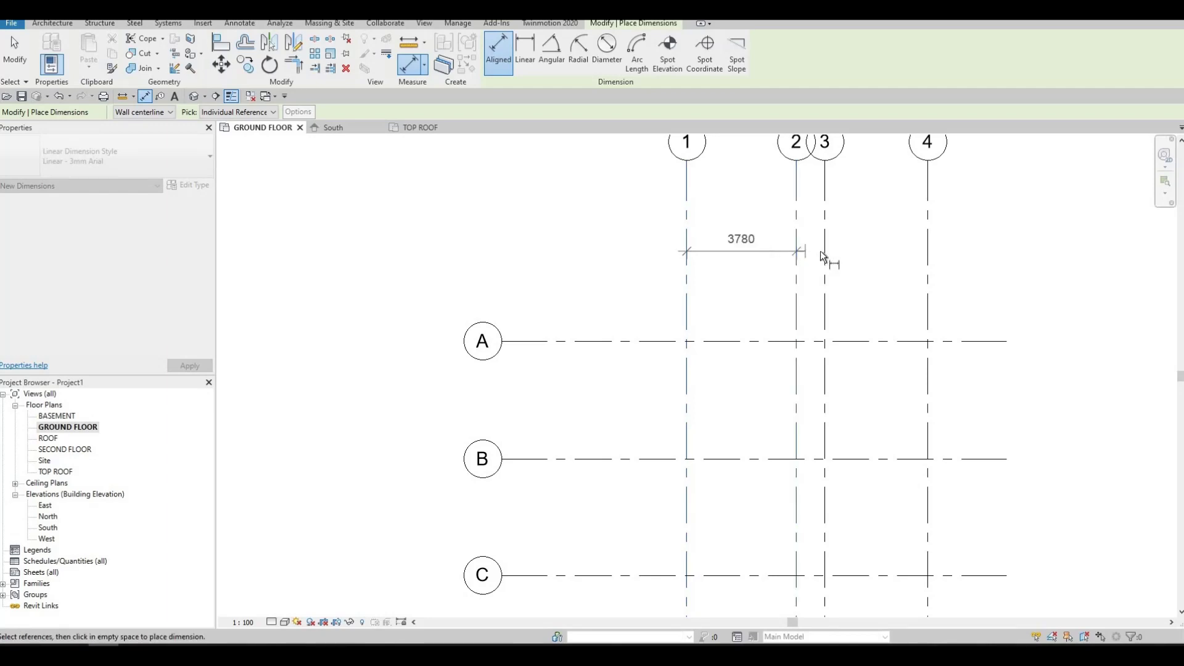
{"action": "left_click", "coordinate": [823, 251]}
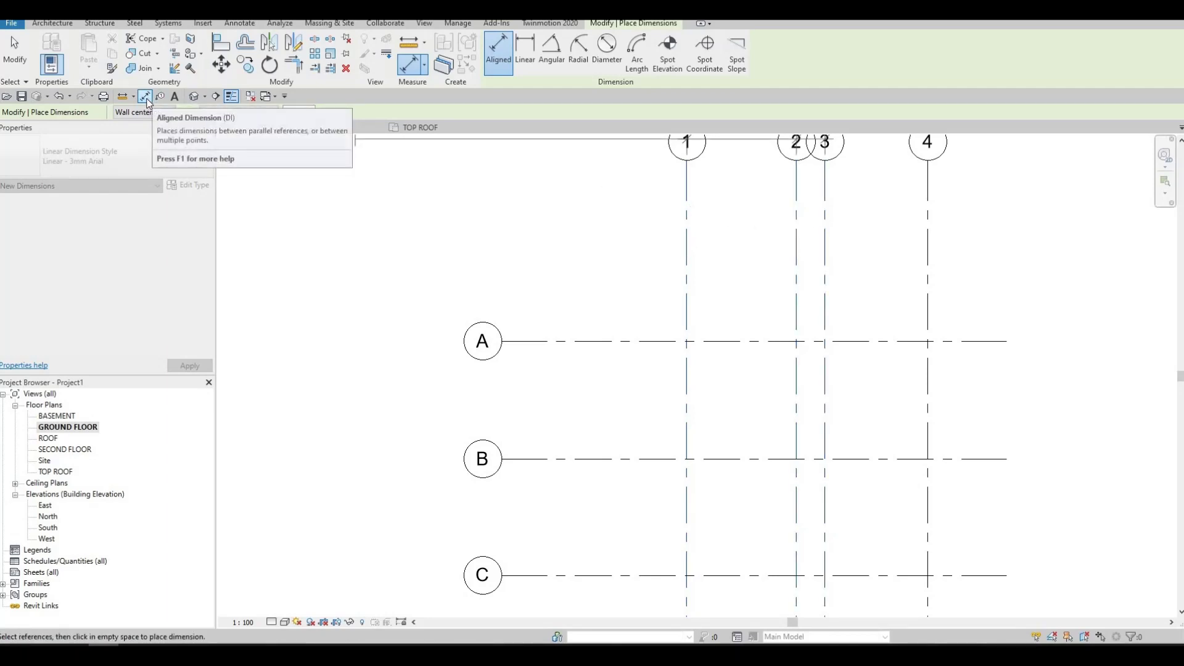
{"action": "left_click", "coordinate": [929, 246]}
{"action": "left_click", "coordinate": [963, 267]}
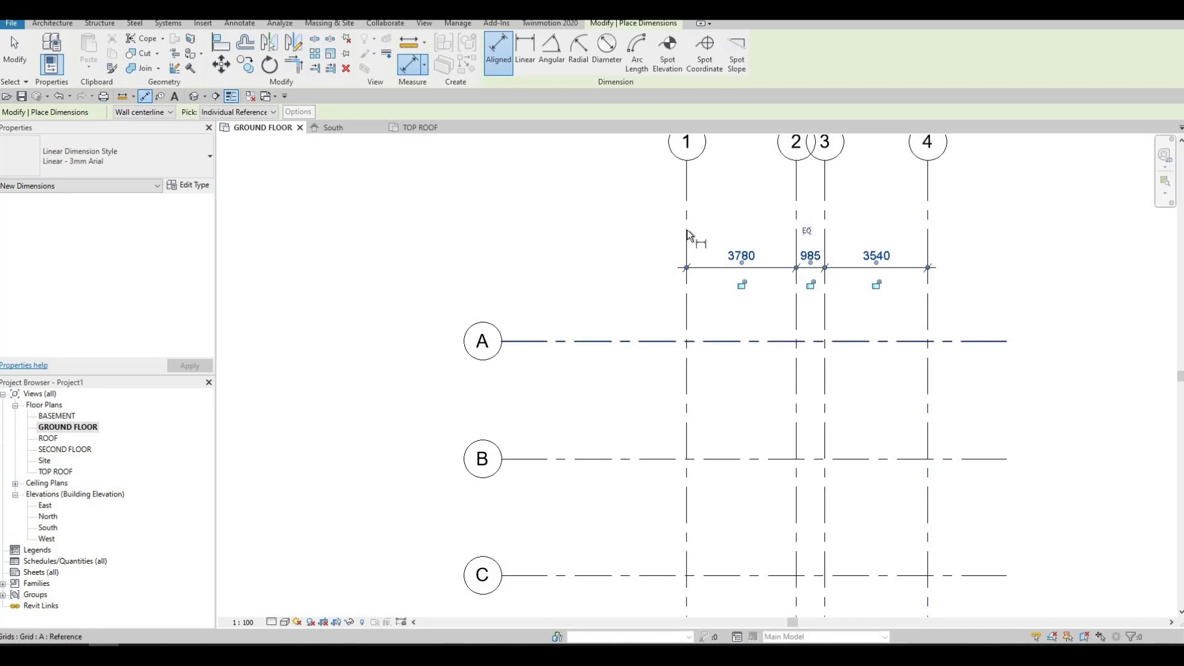
Add an overall aligned dimension from grid 1 to grid 4 above the chain of individual spacings
{"action": "left_click", "coordinate": [723, 236]}
{"action": "left_click", "coordinate": [929, 224]}
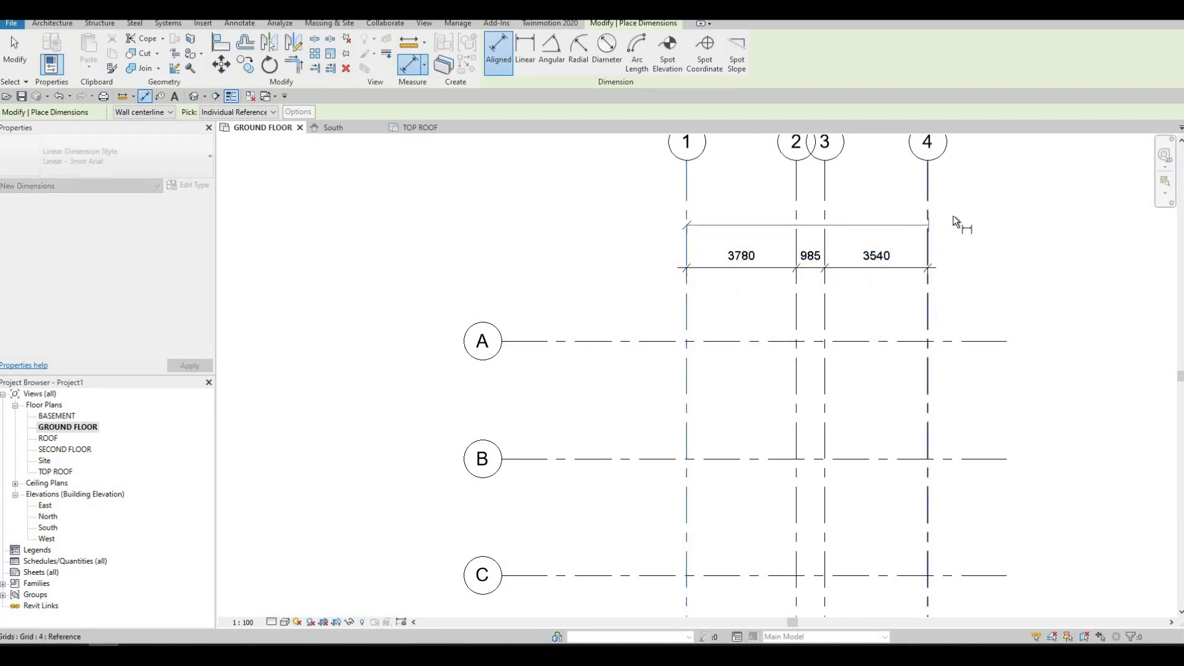
{"action": "left_click", "coordinate": [960, 214]}
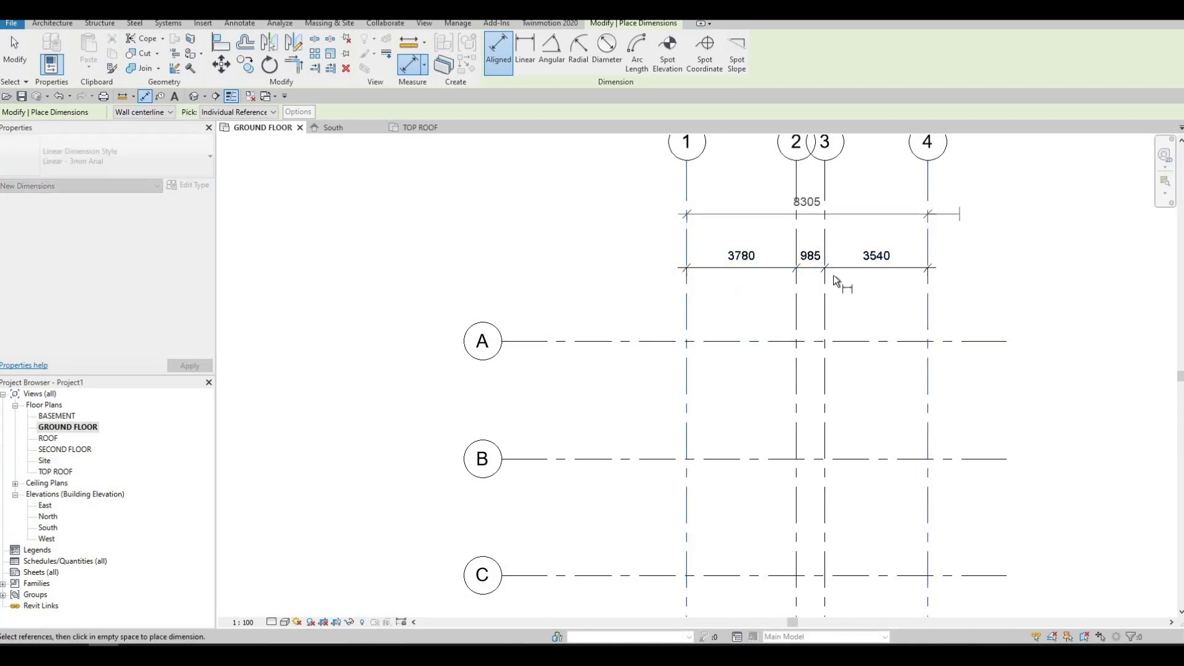
Place a continuous aligned dimension through grids A, B, C and D to the left of grid 1
{"action": "middle_click_drag", "start_coordinate": [651, 338], "coordinate": [675, 291]}
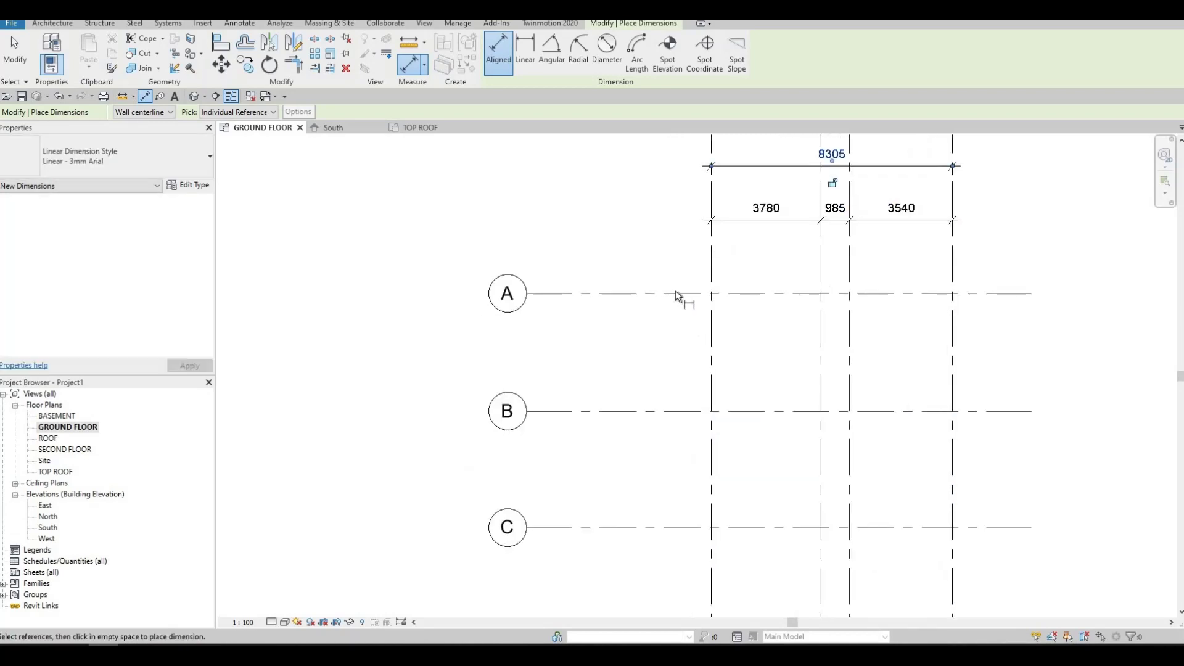
{"action": "left_click", "coordinate": [675, 411]}
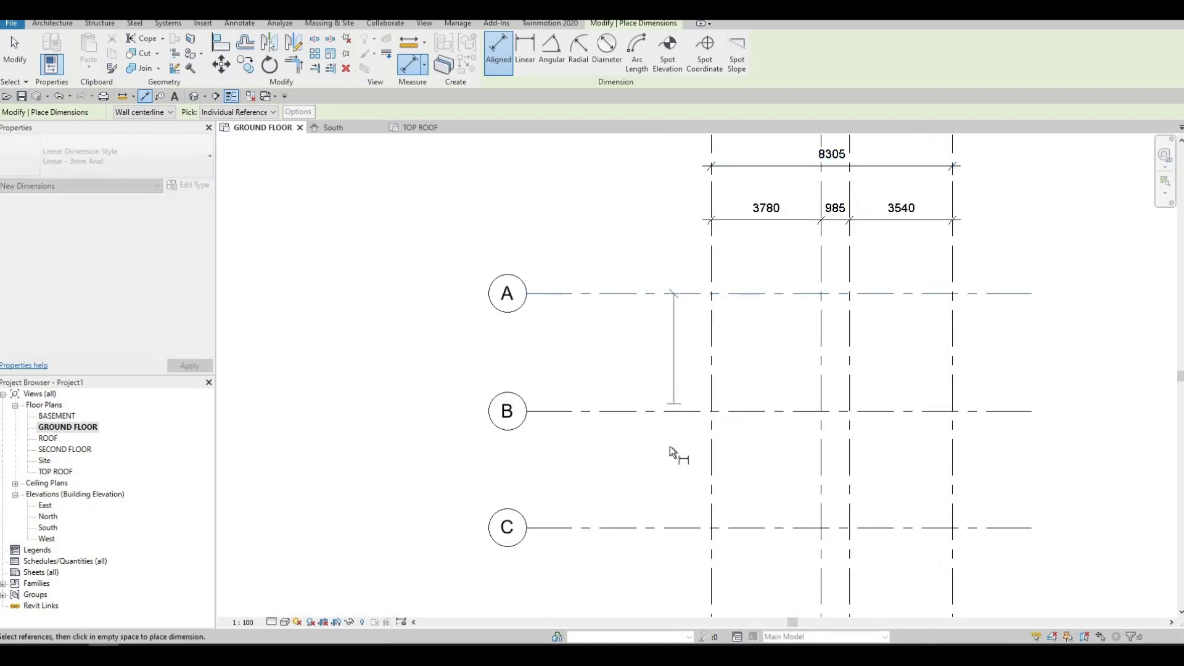
{"action": "middle_click_drag", "start_coordinate": [659, 486], "coordinate": [666, 372]}
{"action": "left_click", "coordinate": [668, 373]}
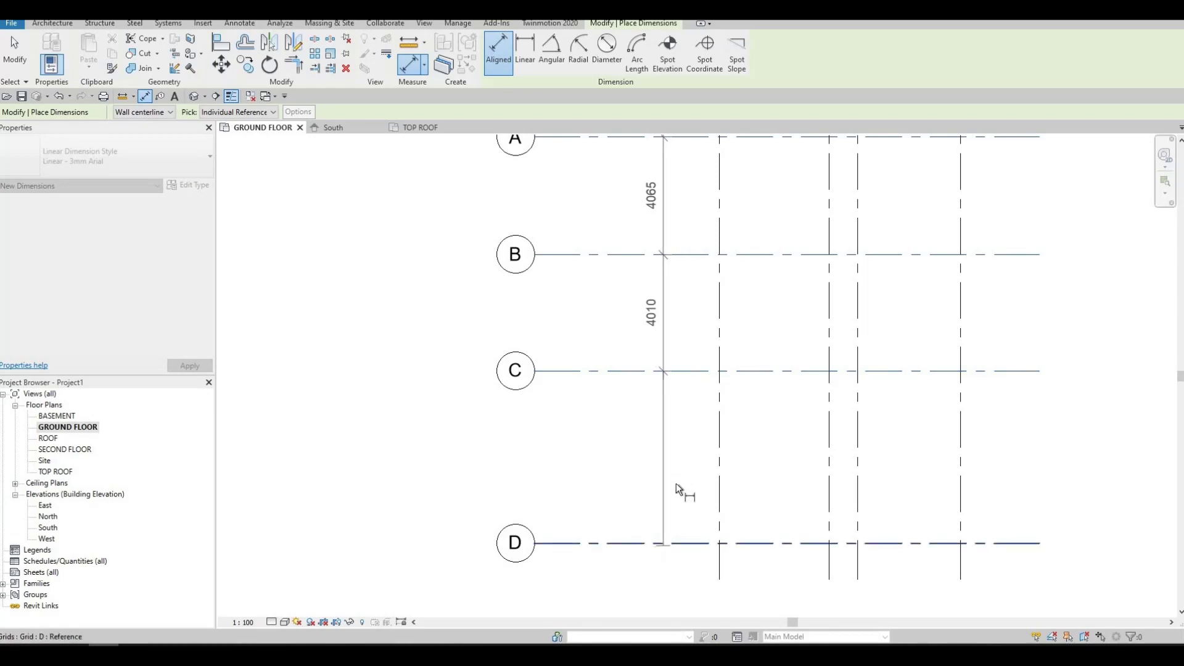
{"action": "left_click", "coordinate": [666, 543]}
{"action": "scroll", "coordinate": [671, 535], "scroll_direction": "down", "scroll_amount": 1}
{"action": "left_click", "coordinate": [672, 526]}
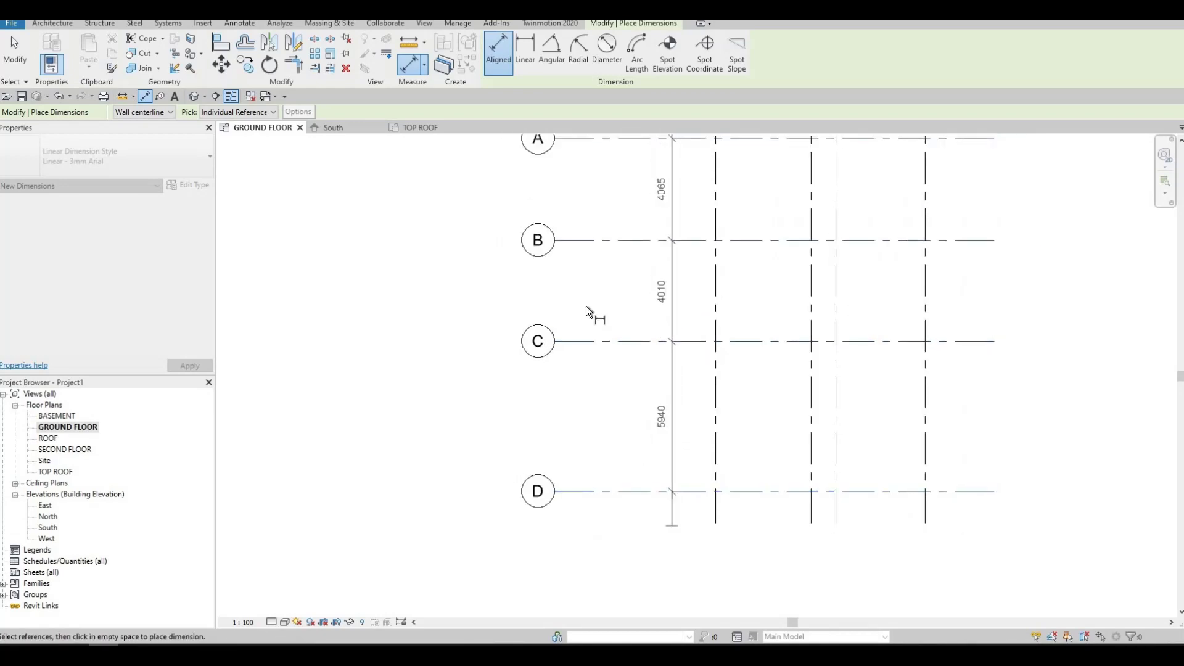
Add an overall aligned dimension from grid A to grid D between the bubbles and the spacing chain, and end dimensioning
{"action": "middle_click_drag", "start_coordinate": [612, 141], "coordinate": [659, 238]}
{"action": "left_click", "coordinate": [657, 236]}
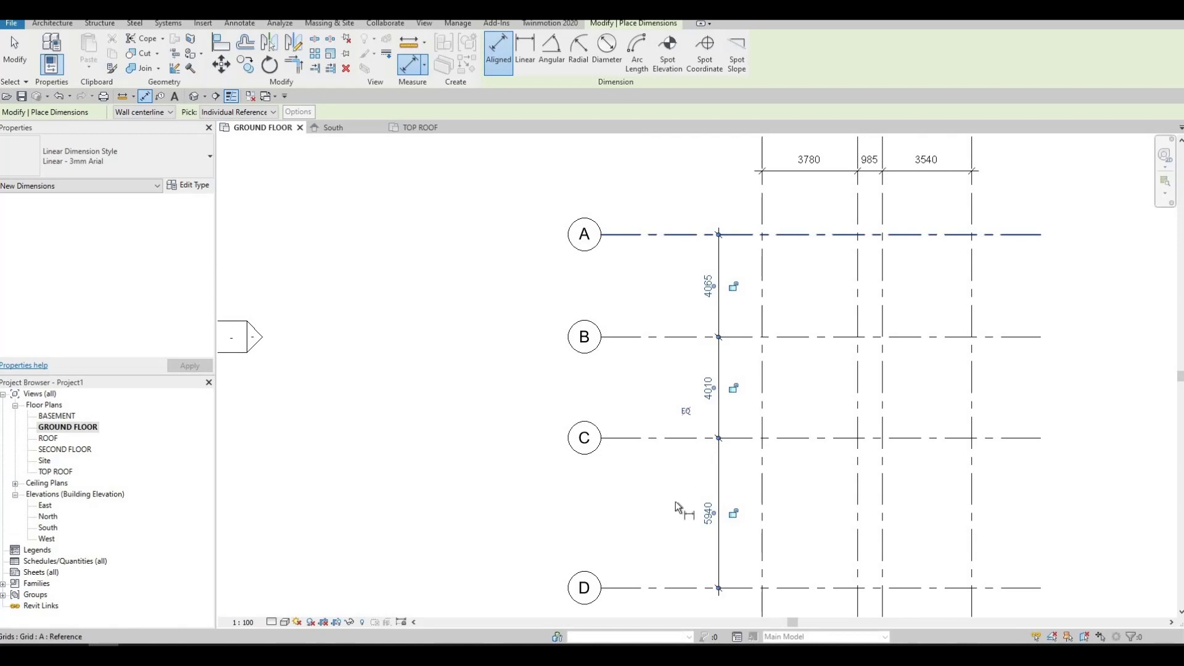
{"action": "left_click", "coordinate": [665, 586]}
{"action": "left_click", "coordinate": [666, 408]}
{"action": "middle_click_drag", "start_coordinate": [646, 489], "coordinate": [625, 338]}
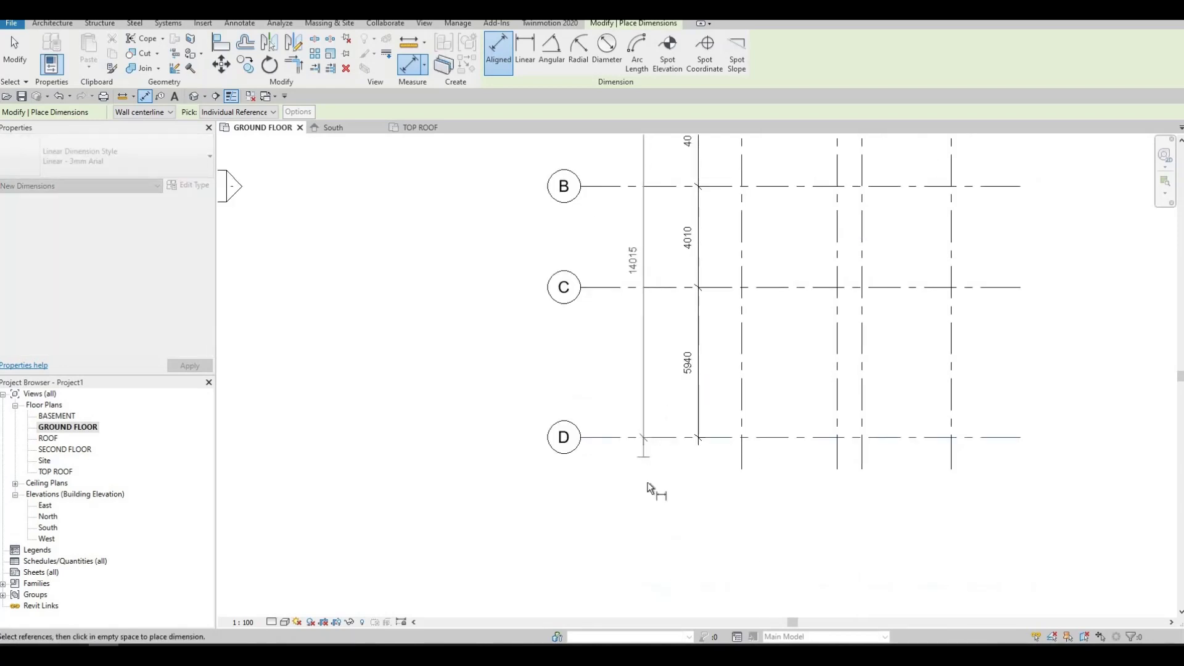
{"action": "scroll", "coordinate": [745, 449], "scroll_direction": "down", "scroll_amount": 1}
{"action": "middle_click_drag", "start_coordinate": [745, 449], "coordinate": [691, 537]}
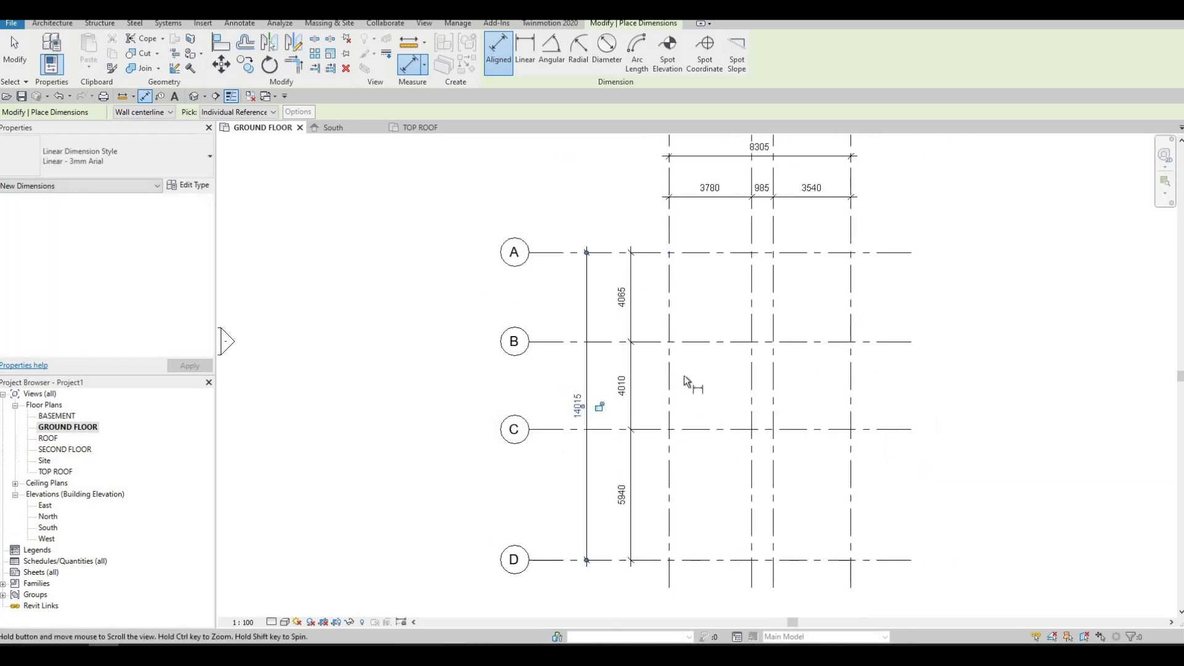
{"action": "middle_click_drag", "start_coordinate": [733, 279], "coordinate": [683, 375]}
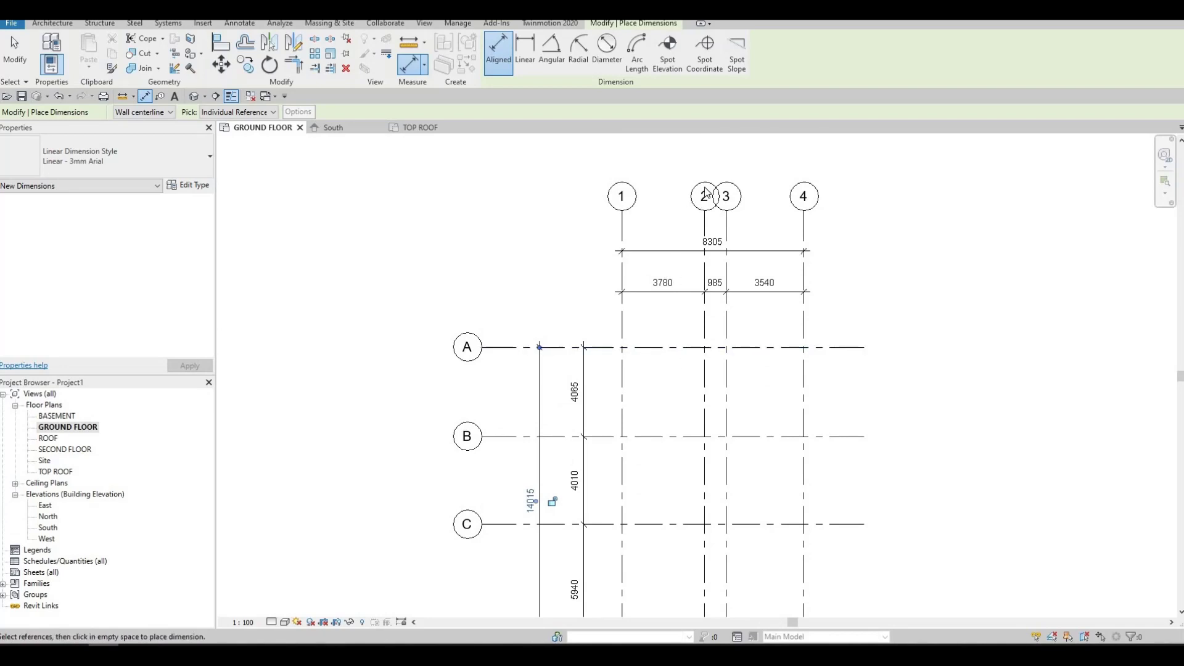
{"action": "key", "text": "Escape"}
{"action": "key", "text": "Escape"}
Move grid 3 upward and slightly right, 1000 mm from grid 2, so that its bubble clears grid 2's bubble
{"action": "scroll", "coordinate": [706, 193], "scroll_direction": "up", "scroll_amount": 2}
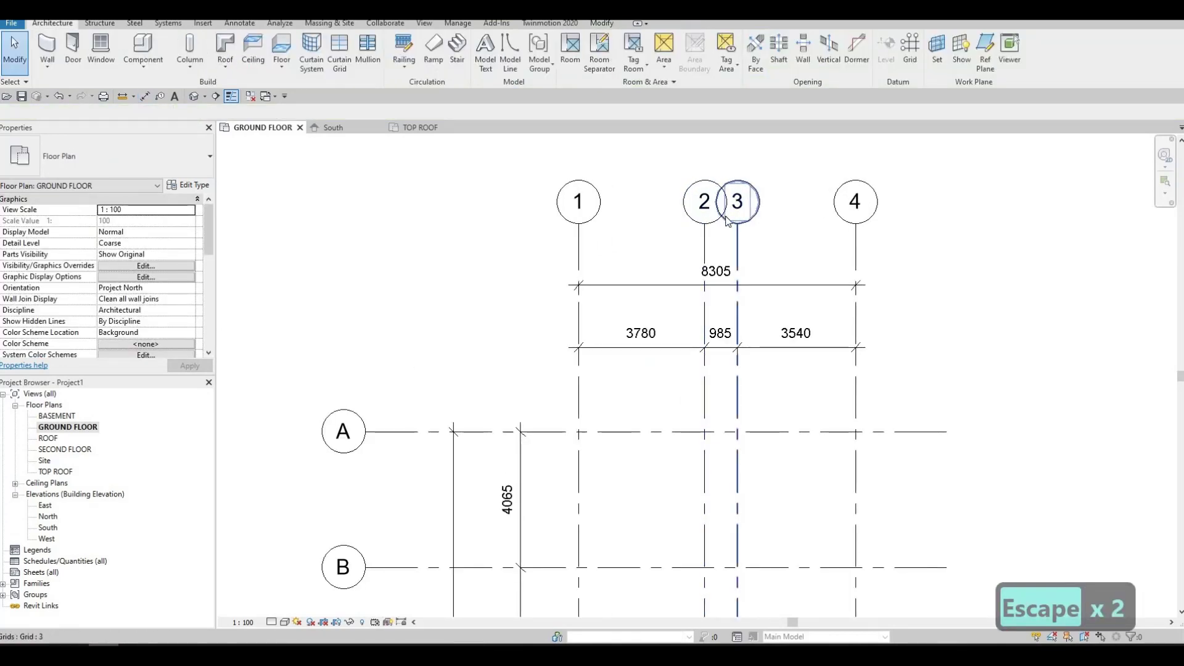
{"action": "middle_click_drag", "start_coordinate": [713, 294], "coordinate": [694, 365]}
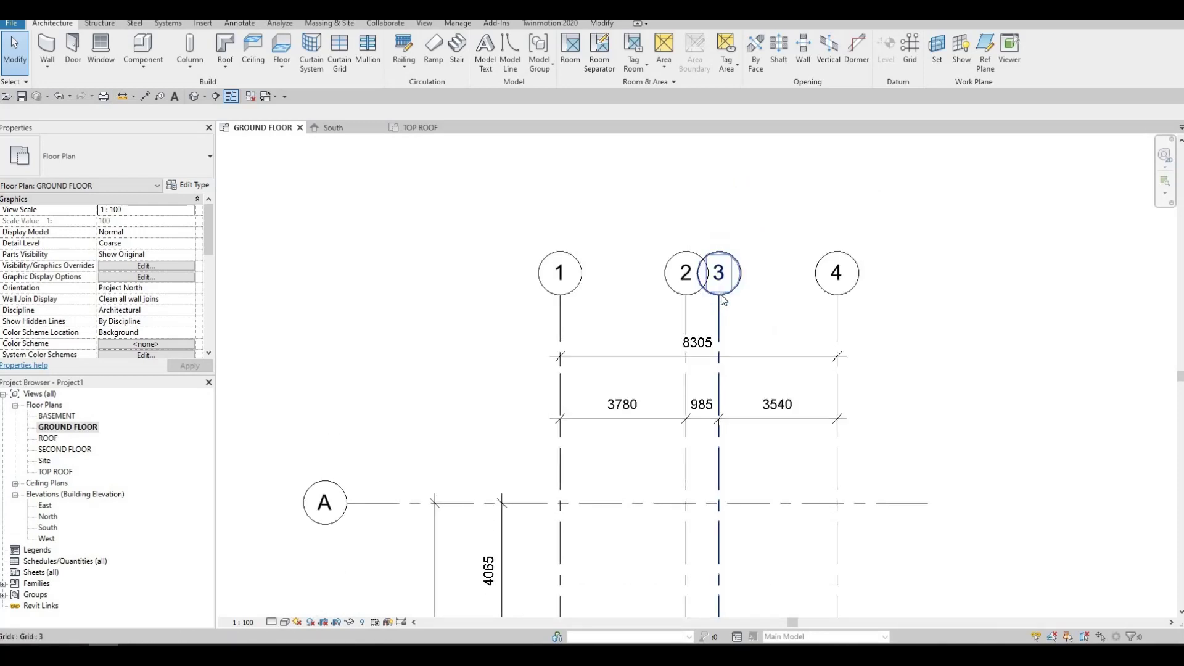
{"action": "left_click", "coordinate": [721, 303]}
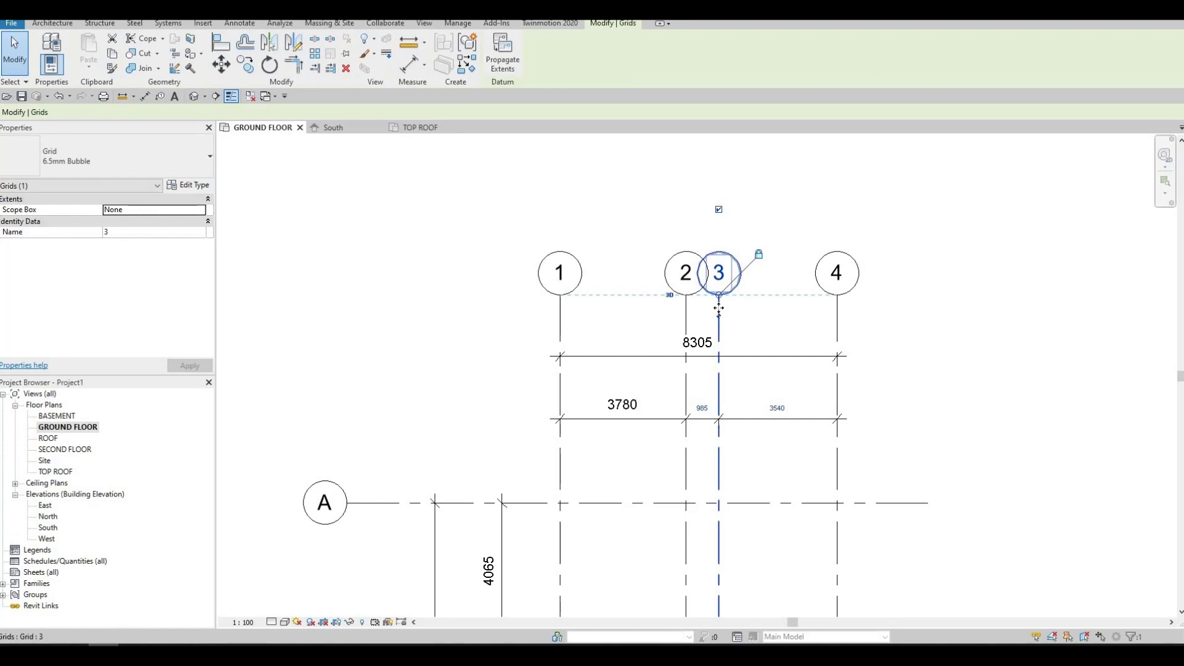
{"action": "left_click_drag", "start_coordinate": [719, 308], "coordinate": [723, 278]}
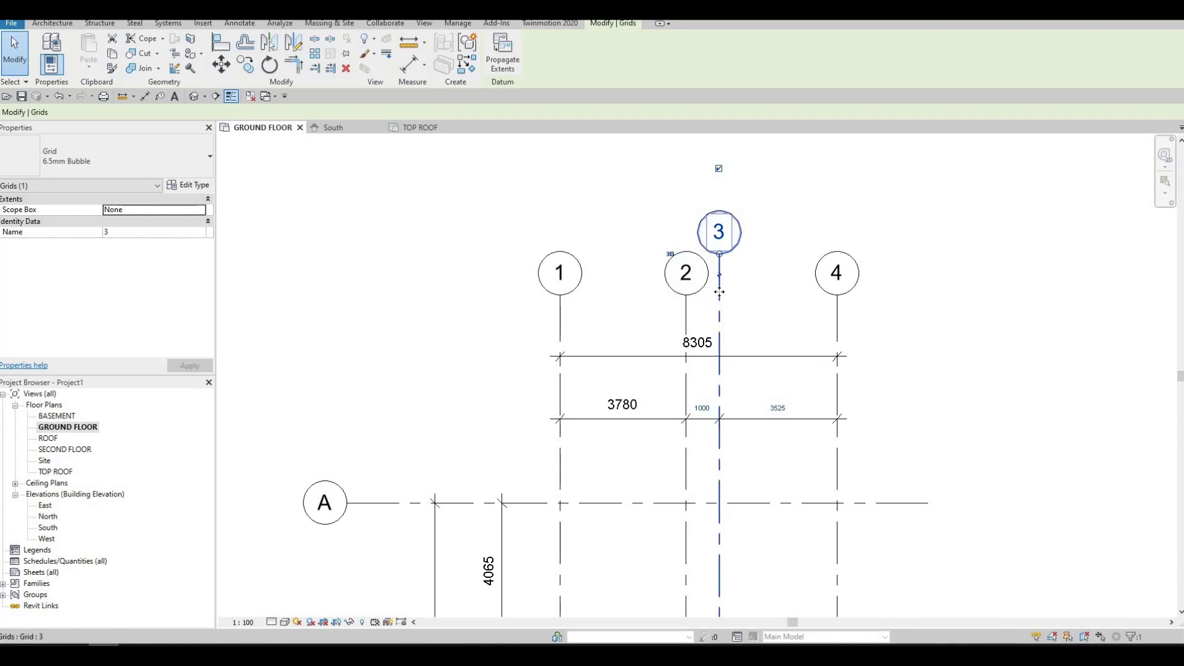
{"action": "left_click_drag", "start_coordinate": [719, 292], "coordinate": [719, 304]}
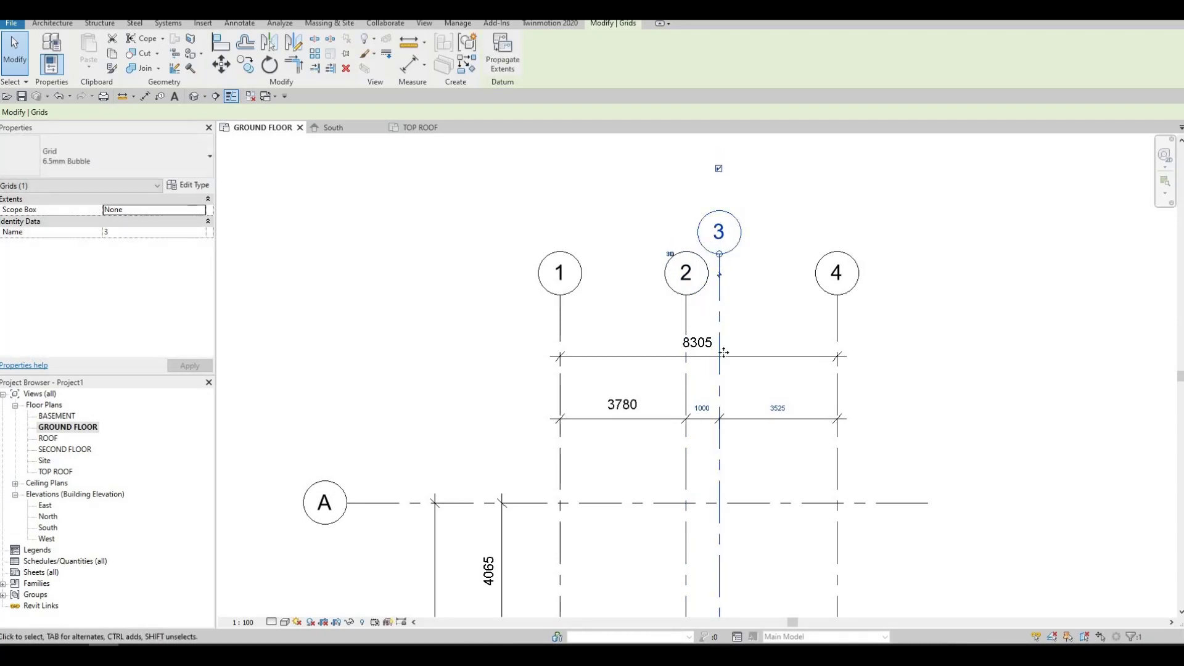
Extend grid 3's lower end down to align with the lower ends of the other numbered grids, and deselect it
{"action": "middle_click_drag", "start_coordinate": [735, 328], "coordinate": [731, 239]}
{"action": "middle_click_drag", "start_coordinate": [715, 379], "coordinate": [686, 416]}
{"action": "scroll", "coordinate": [689, 420], "scroll_direction": "up", "scroll_amount": 3}
{"action": "left_click_drag", "start_coordinate": [688, 416], "coordinate": [694, 477]}
{"action": "left_click_drag", "start_coordinate": [816, 482], "coordinate": [848, 484]}
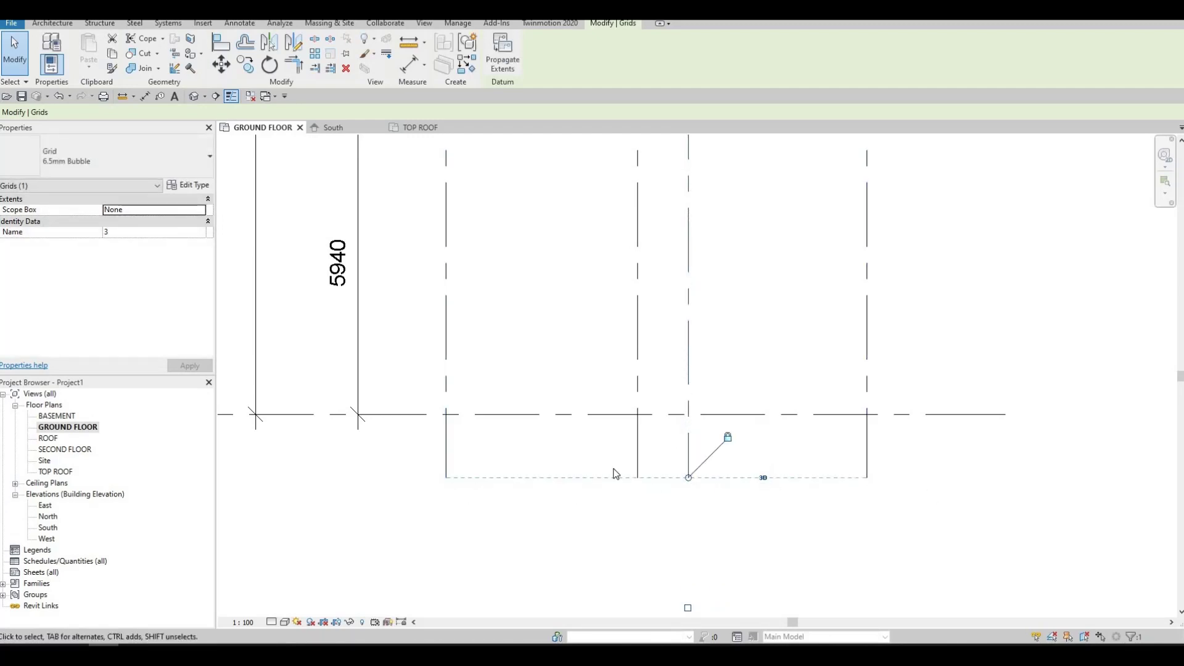
{"action": "scroll", "coordinate": [666, 328], "scroll_direction": "down", "scroll_amount": 3}
{"action": "middle_click_drag", "start_coordinate": [666, 523], "coordinate": [704, 473]}
{"action": "scroll", "coordinate": [695, 309], "scroll_direction": "up", "scroll_amount": 1, "text": "ctrl"}
{"action": "scroll", "coordinate": [706, 447], "scroll_direction": "down", "scroll_amount": 1}
{"action": "key", "text": "Escape"}
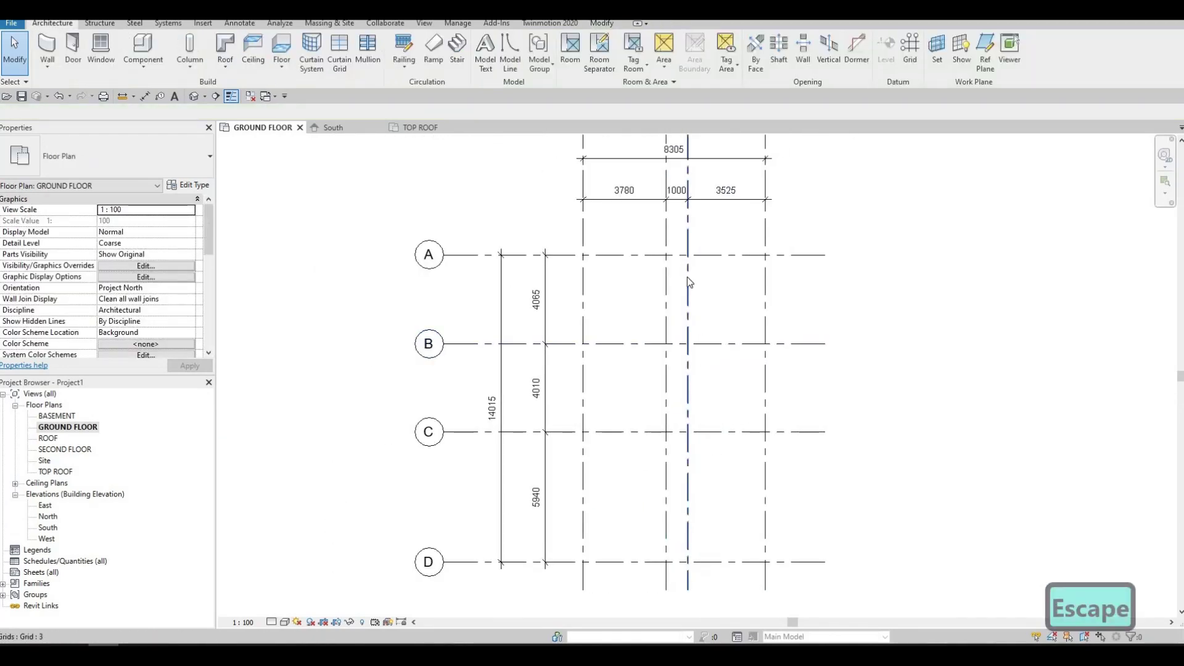
Examine the completed grid layout in GROUND FLOOR, checking the bubbles and the dimension chains of the numbered and lettered grids
{"action": "scroll", "coordinate": [687, 277], "scroll_direction": "up", "scroll_amount": 5, "text": "ctrl"}
{"action": "scroll", "coordinate": [694, 290], "scroll_direction": "up", "scroll_amount": 2}
{"action": "scroll", "coordinate": [666, 327], "scroll_direction": "up", "scroll_amount": 2}
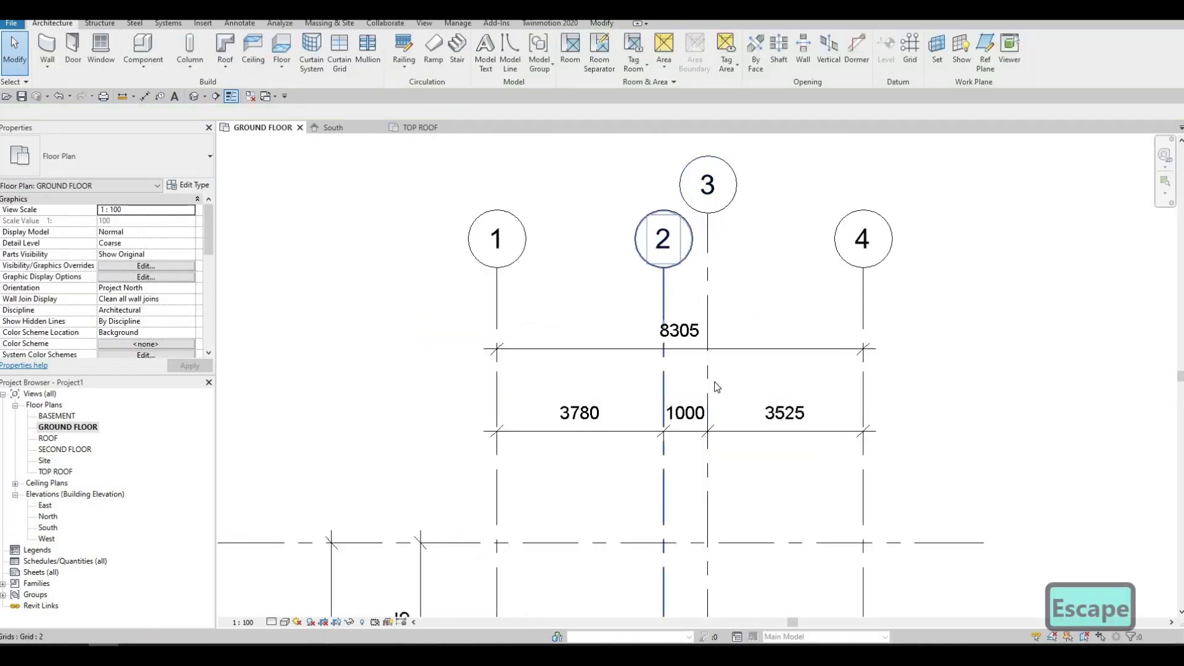
{"action": "middle_click_drag", "start_coordinate": [657, 340], "coordinate": [615, 276]}
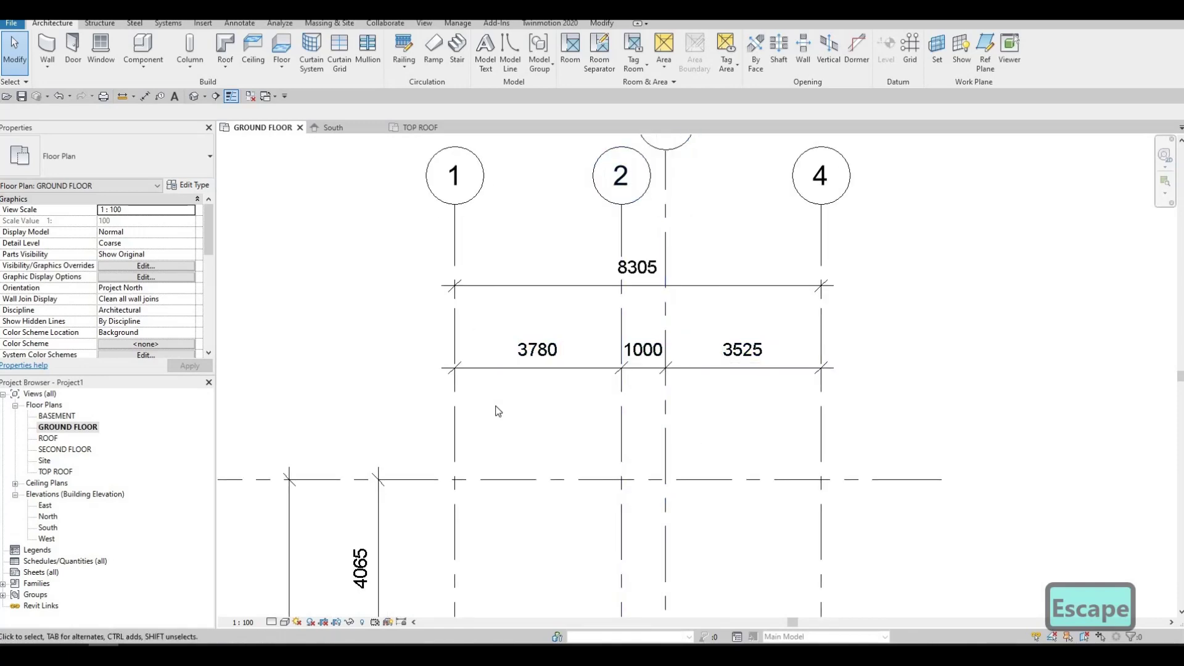
{"action": "scroll", "coordinate": [617, 376], "scroll_direction": "down", "scroll_amount": 2}
{"action": "scroll", "coordinate": [617, 358], "scroll_direction": "down", "scroll_amount": 2, "text": "ctrl"}
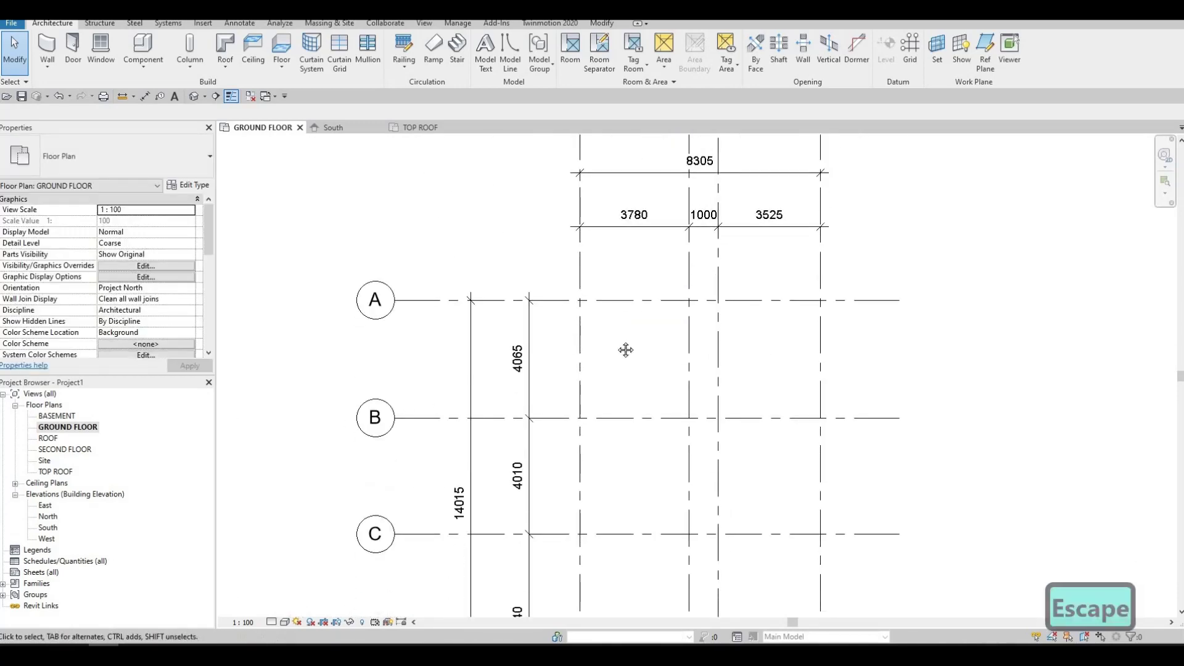
{"action": "middle_click_drag", "start_coordinate": [650, 342], "coordinate": [642, 368]}
{"action": "scroll", "coordinate": [617, 368], "scroll_direction": "down", "scroll_amount": 1}
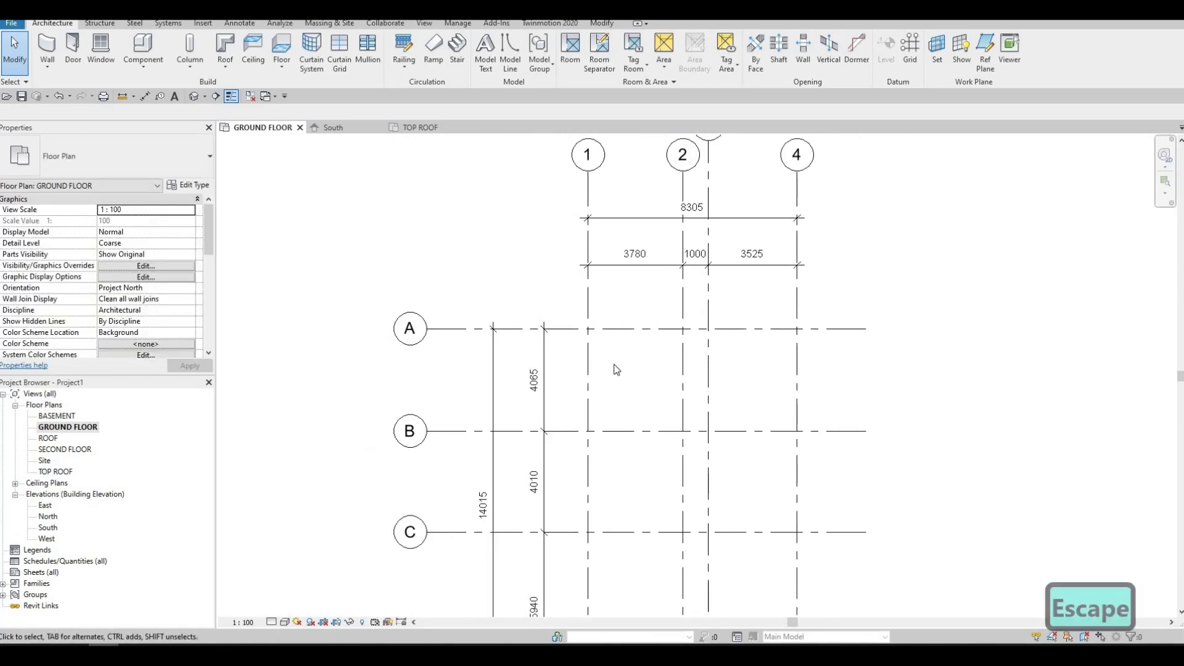
{"action": "scroll", "coordinate": [595, 369], "scroll_direction": "down", "scroll_amount": 2, "text": "ctrl"}
{"action": "scroll", "coordinate": [620, 324], "scroll_direction": "down", "scroll_amount": 1, "text": "ctrl"}
{"action": "scroll", "coordinate": [617, 258], "scroll_direction": "up", "scroll_amount": 2, "text": "ctrl"}
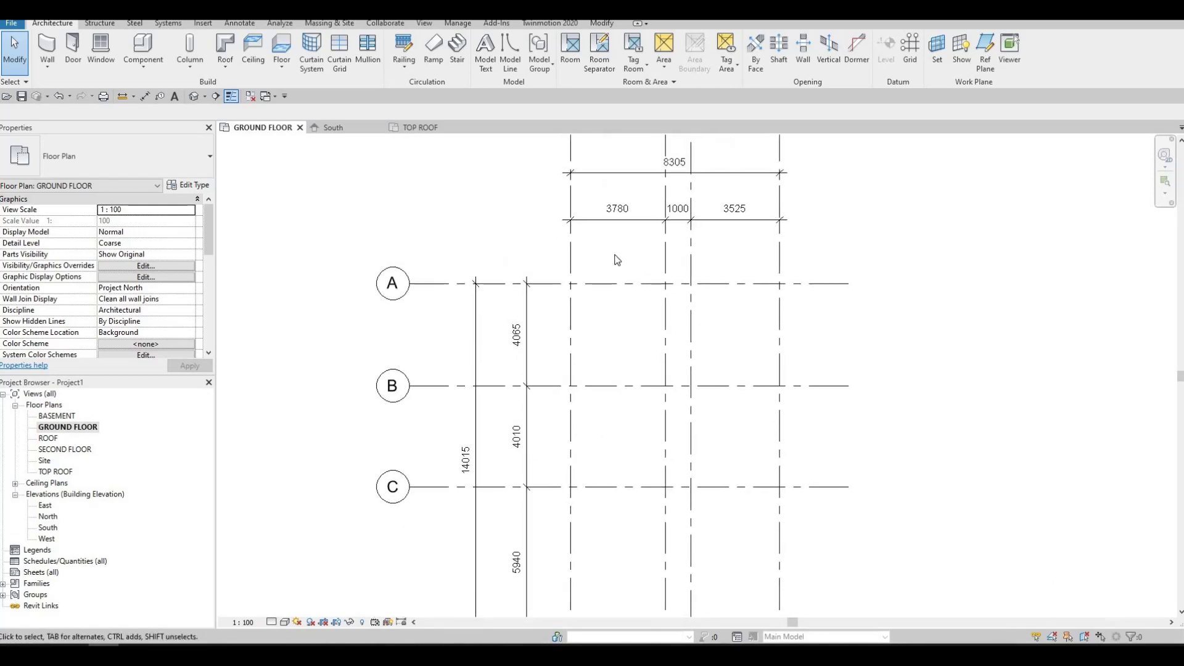
{"action": "scroll", "coordinate": [623, 290], "scroll_direction": "up", "scroll_amount": 1}
{"action": "scroll", "coordinate": [661, 314], "scroll_direction": "down", "scroll_amount": 1}
{"action": "middle_click_drag", "start_coordinate": [653, 312], "coordinate": [661, 338]}
{"action": "scroll", "coordinate": [666, 321], "scroll_direction": "down", "scroll_amount": 3}
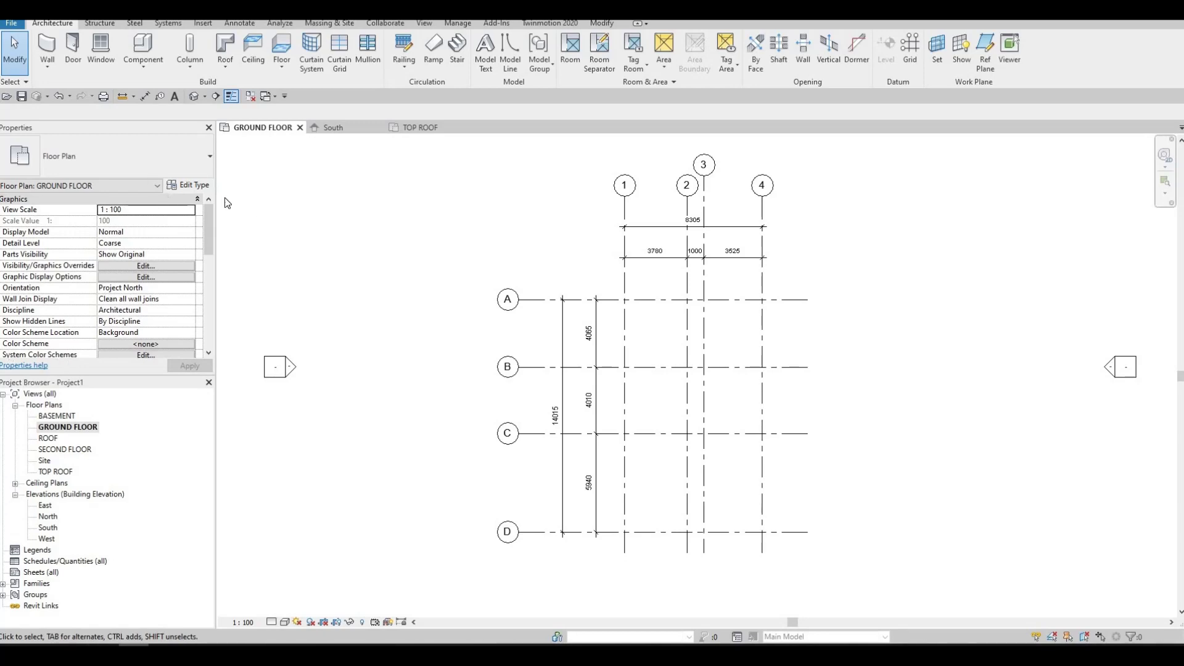
Start placing a wall and duplicate the Generic - 200mm basic wall type under the name EXTERIOR WALL 1
{"action": "left_click", "coordinate": [48, 48]}
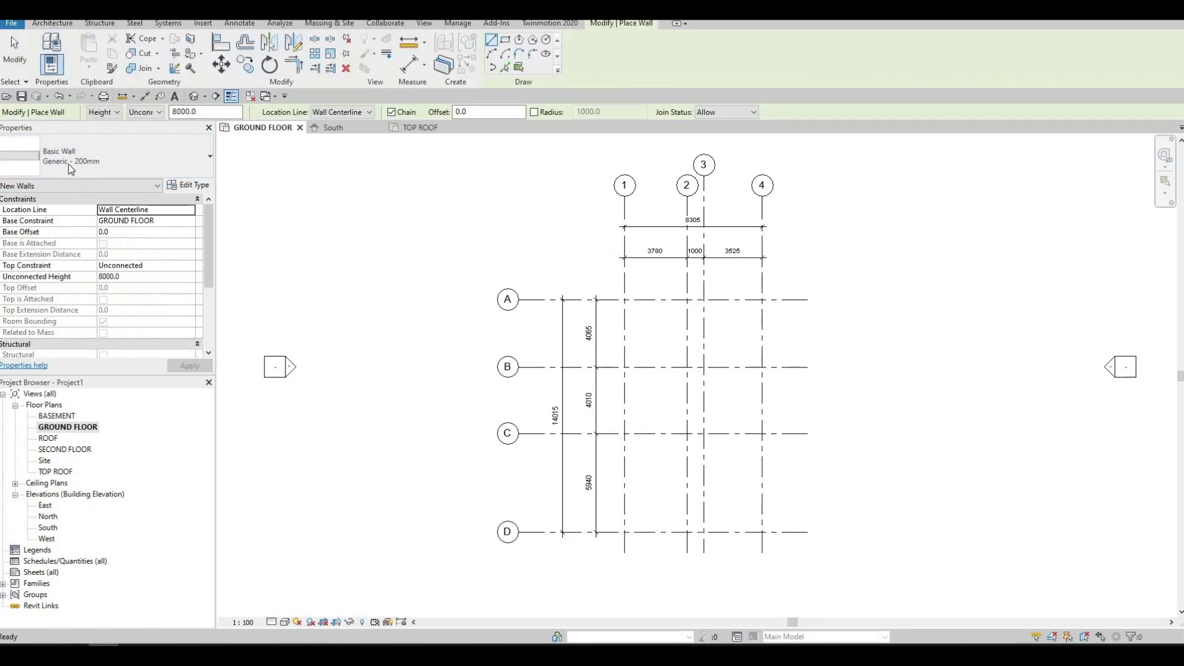
{"action": "left_click", "coordinate": [142, 164]}
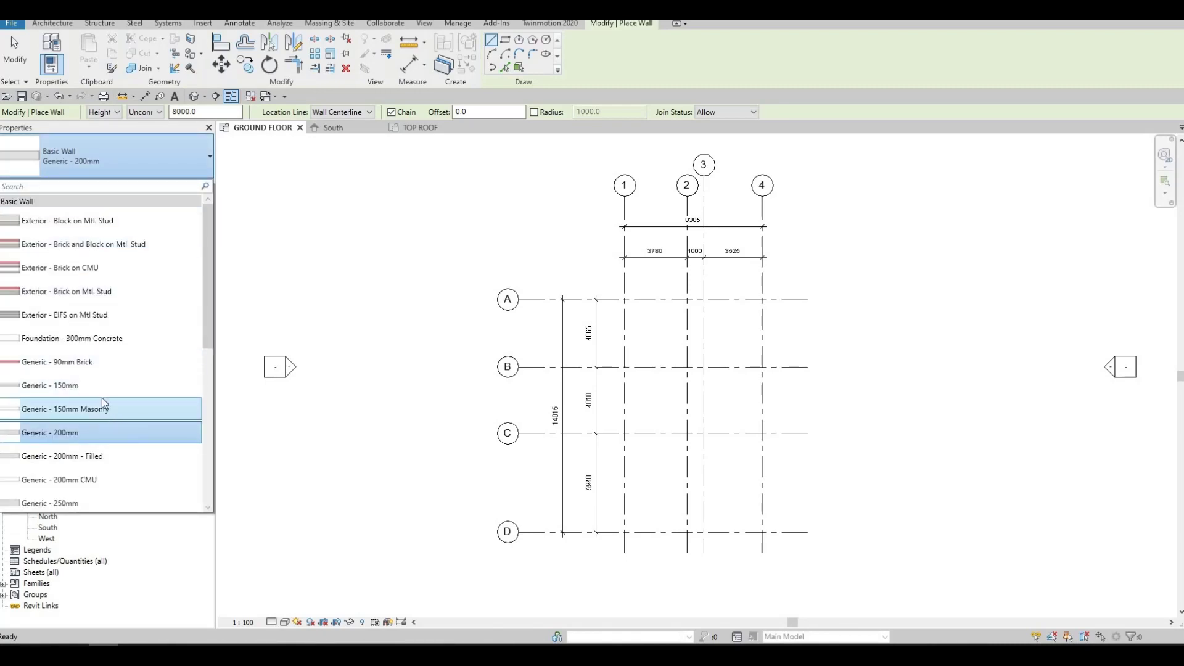
{"action": "scroll", "coordinate": [83, 370], "scroll_direction": "down", "scroll_amount": 1}
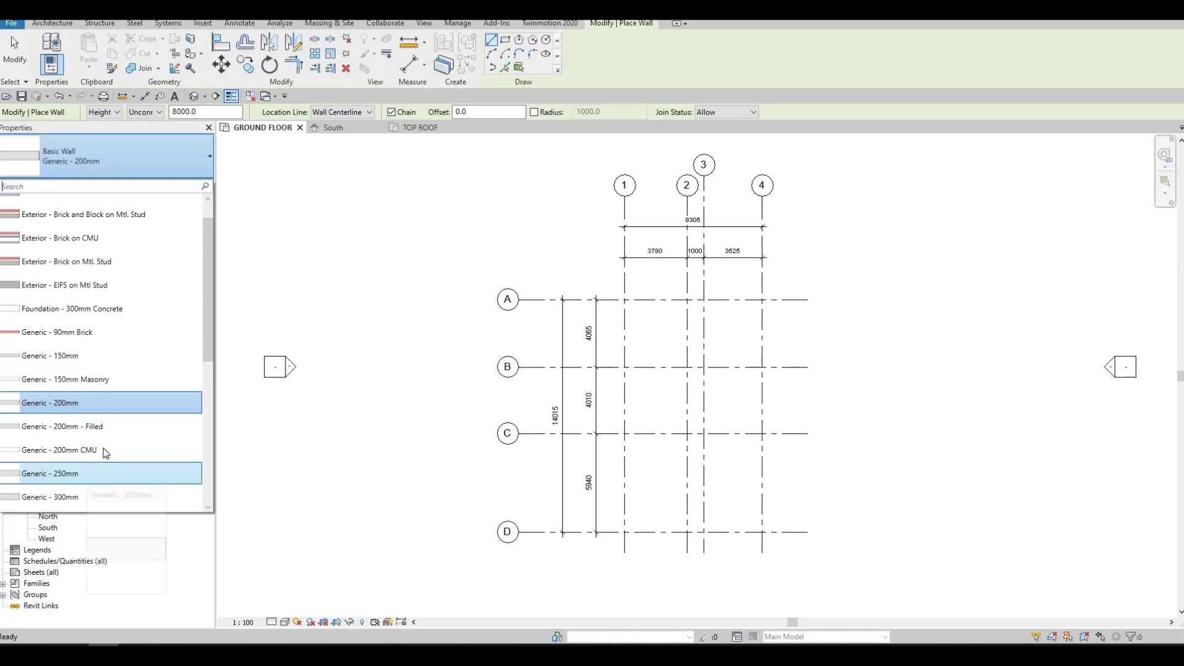
{"action": "scroll", "coordinate": [102, 448], "scroll_direction": "down", "scroll_amount": 1}
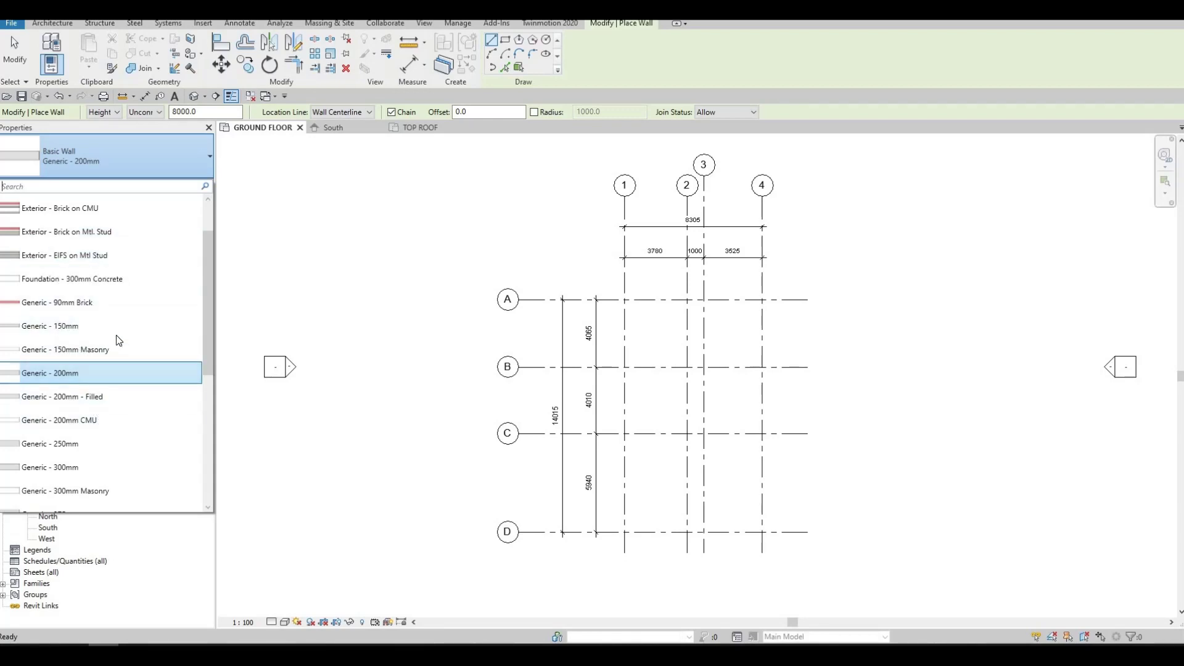
{"action": "key", "text": "Escape"}
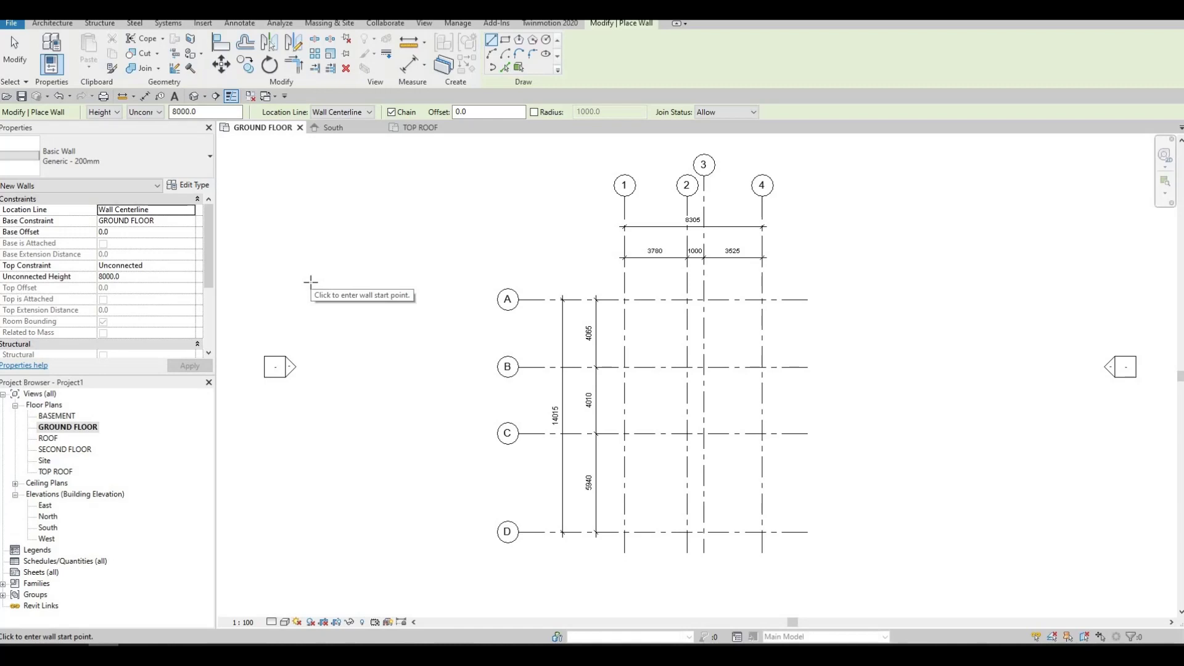
{"action": "left_click", "coordinate": [187, 187]}
{"action": "left_click", "coordinate": [820, 150]}
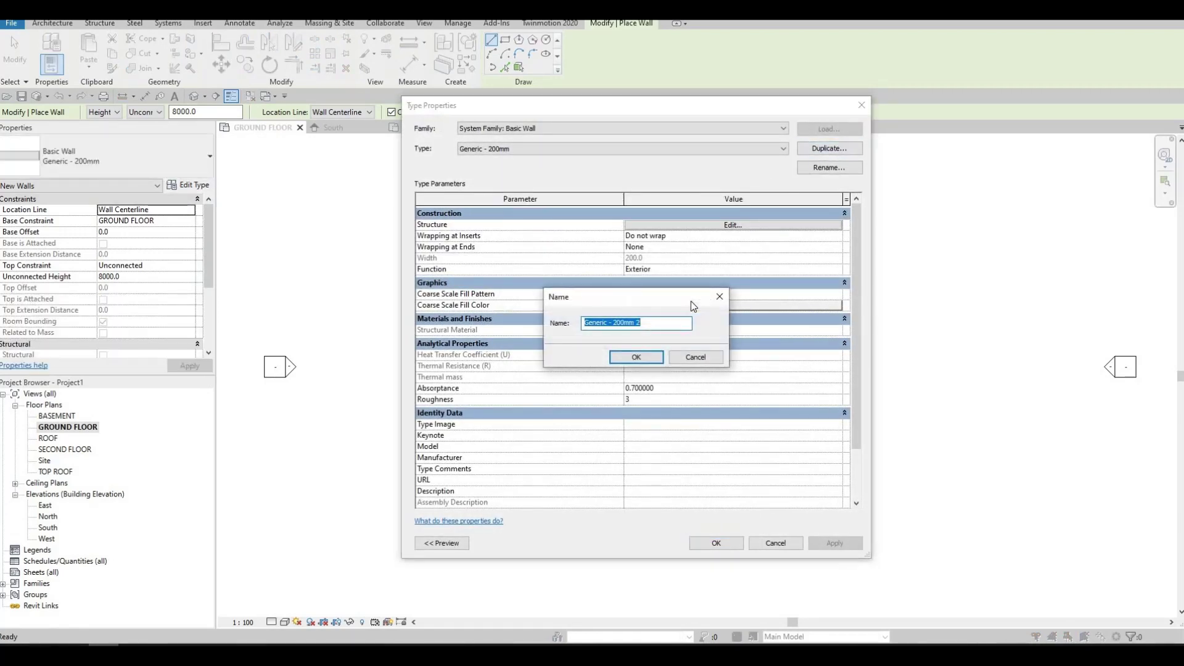
{"action": "type", "text": "EX"}
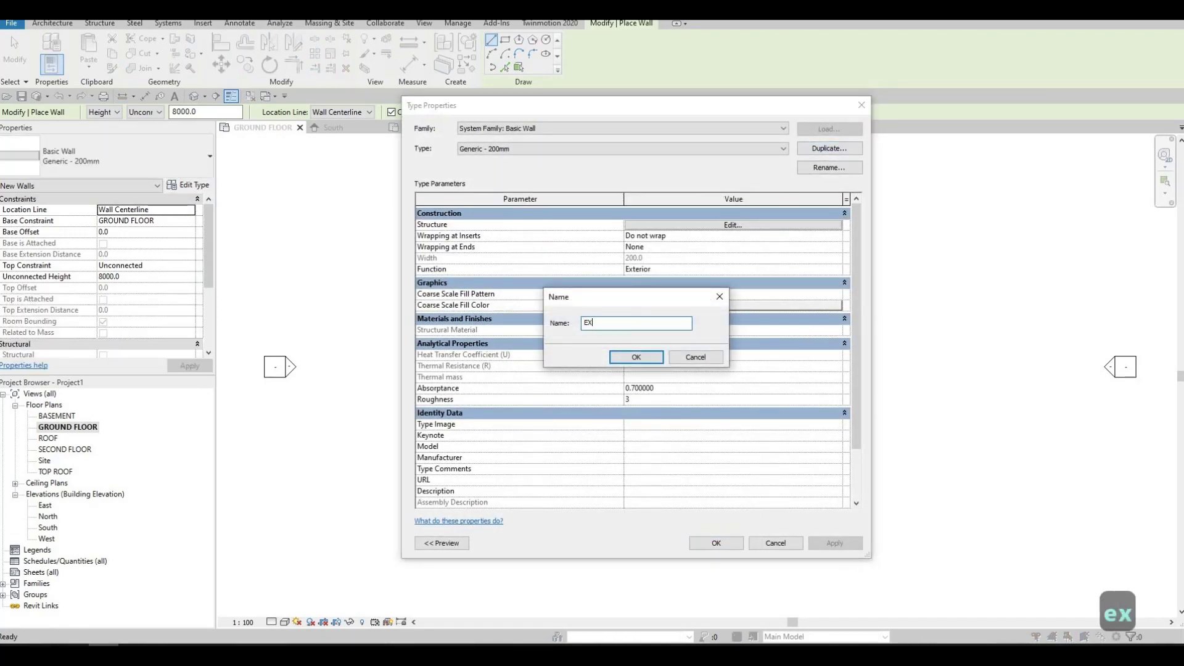
{"action": "type", "text": "TERIOR "}
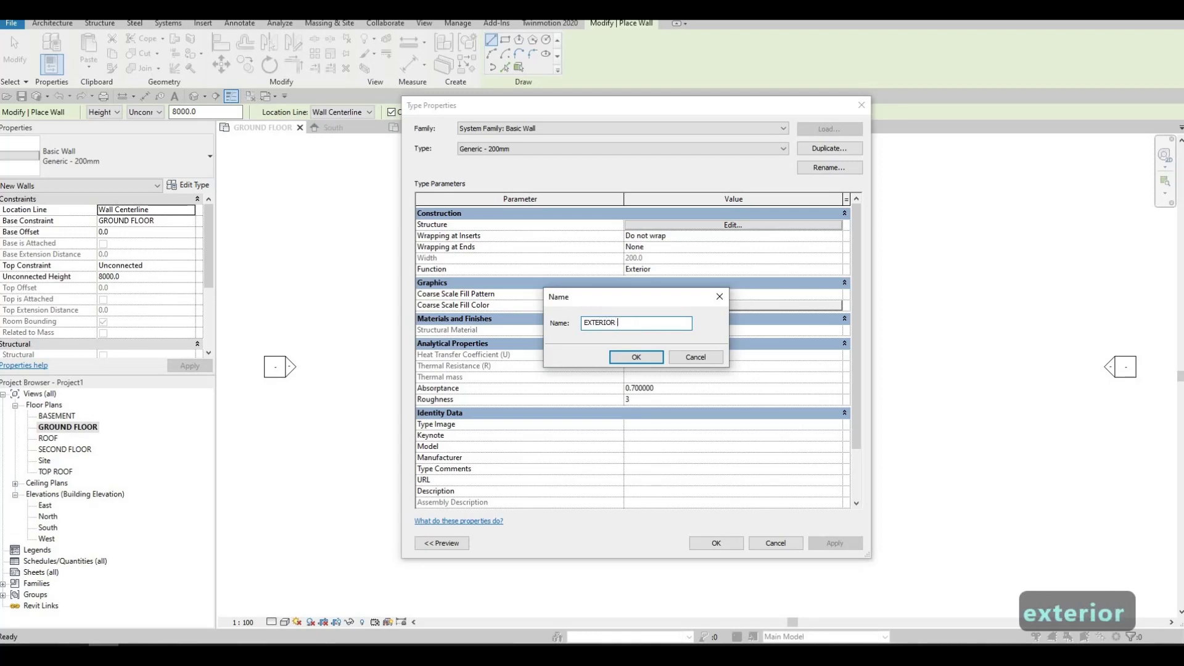
{"action": "type", "text": "WALL 1"}
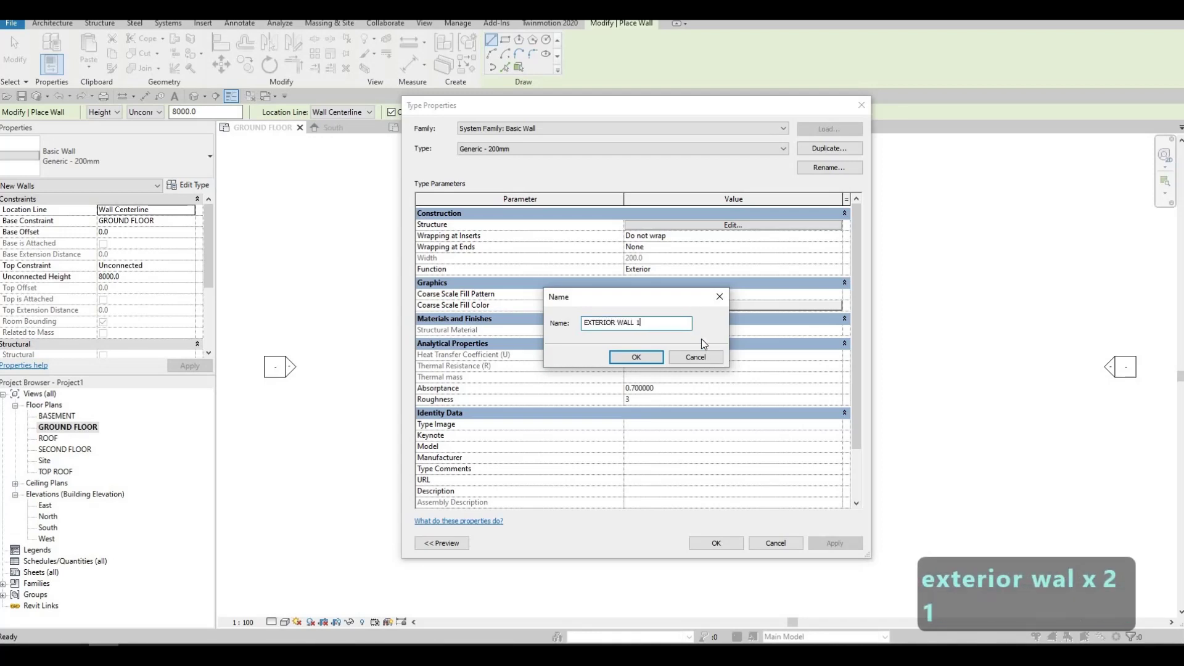
{"action": "left_click", "coordinate": [662, 362]}
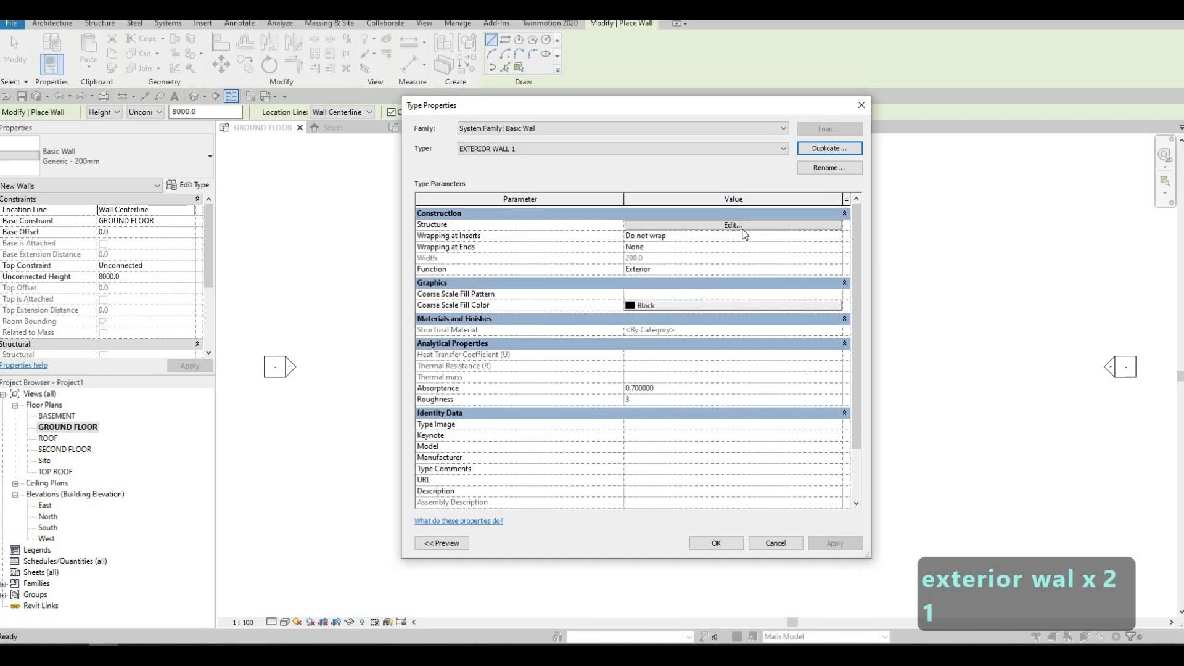
Open the layer assembly of EXTERIOR WALL 1 and set its structure layer's thickness to 150
{"action": "left_click", "coordinate": [742, 228]}
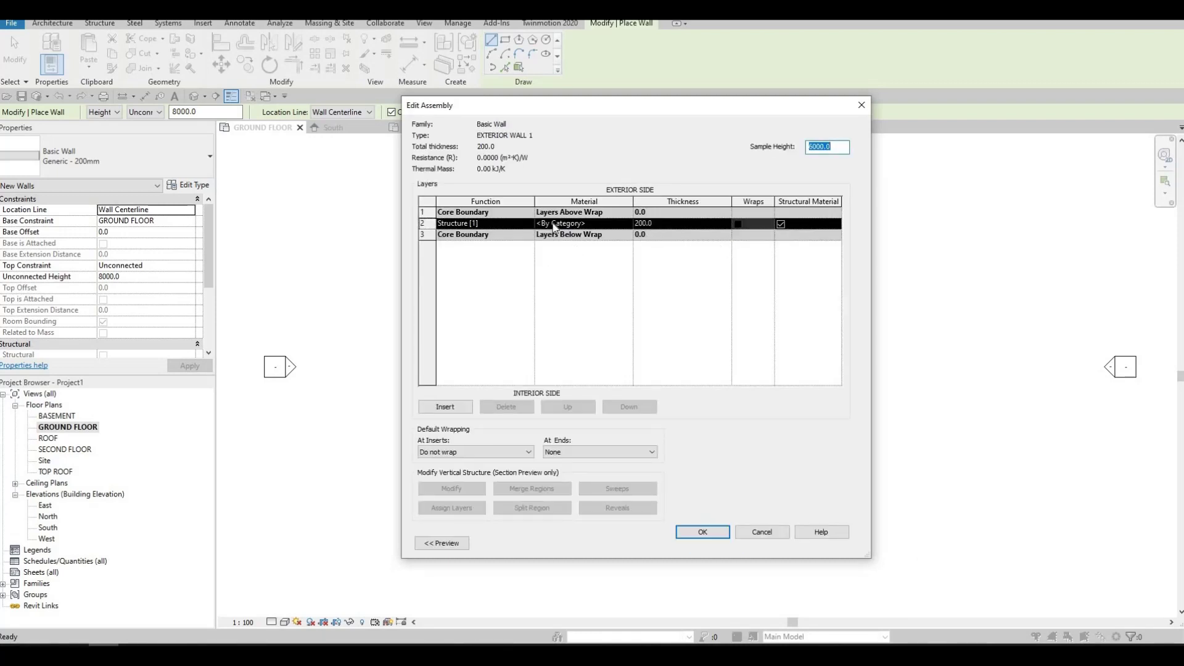
{"action": "left_click", "coordinate": [658, 225]}
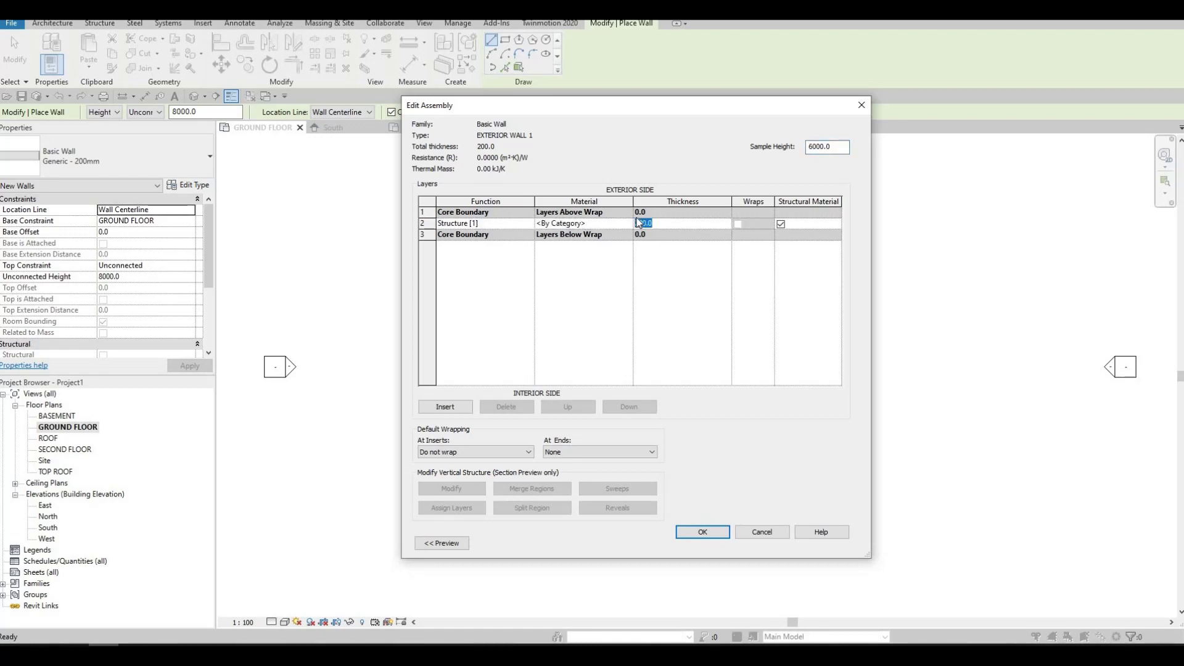
{"action": "type", "text": "150"}
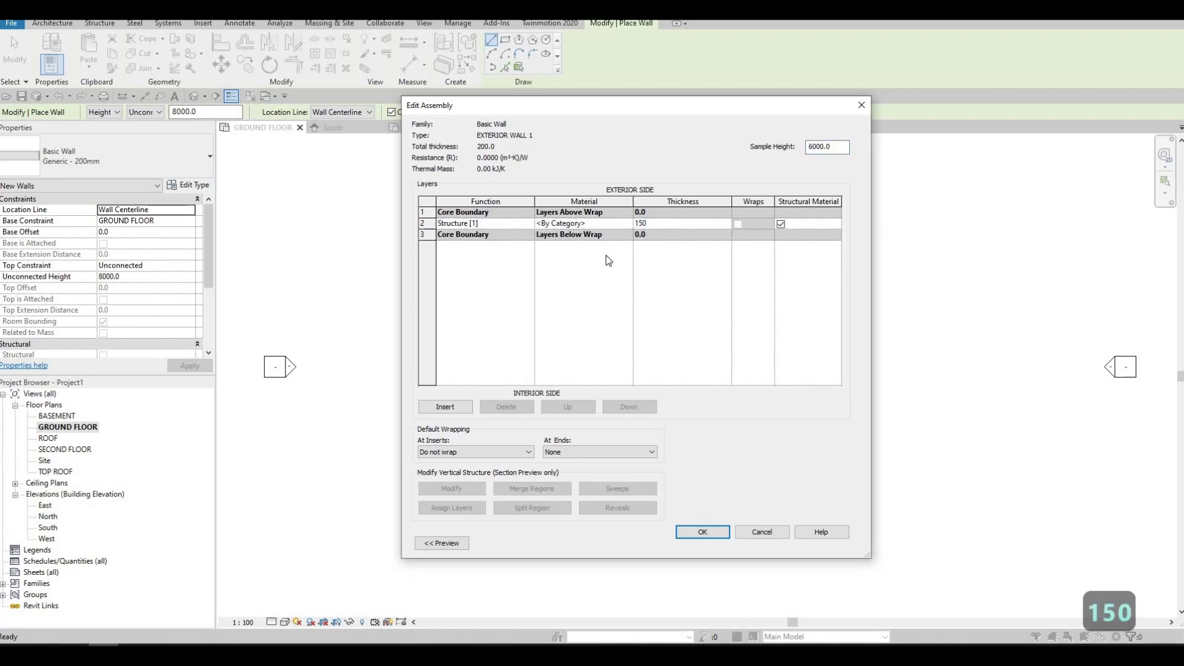
Assign the project material Brick, Common to the structure layer of EXTERIOR WALL 1, and confirm the assembly and type
{"action": "left_click", "coordinate": [617, 224]}
{"action": "left_click", "coordinate": [629, 225]}
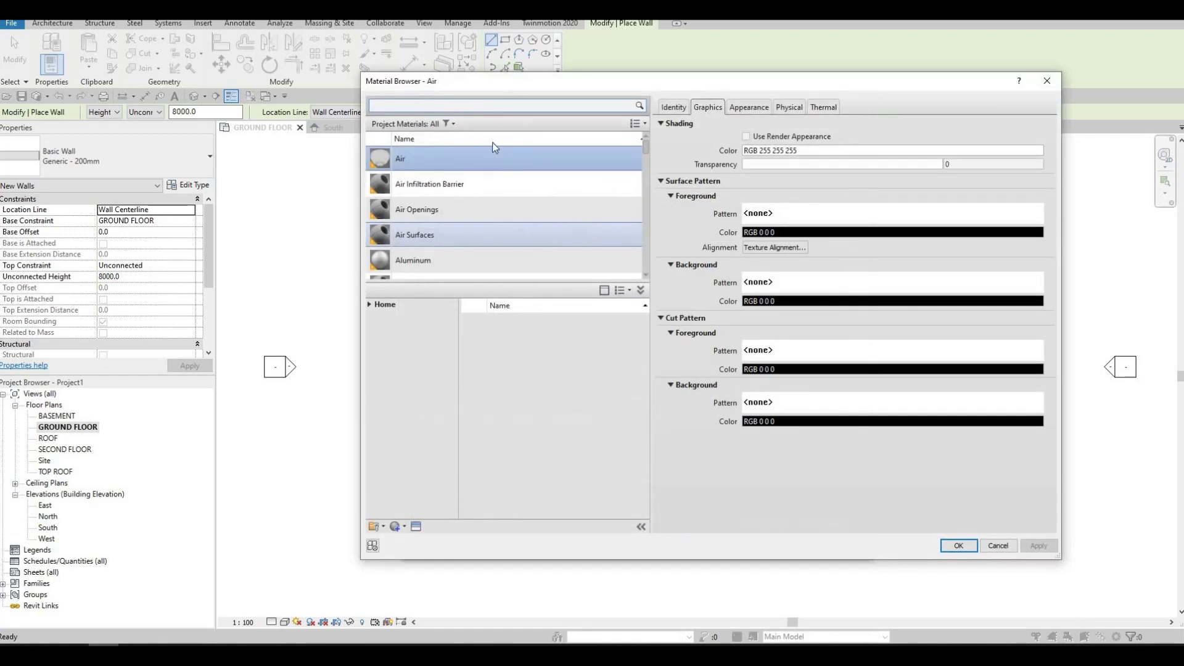
{"action": "left_click", "coordinate": [470, 105]}
{"action": "type", "text": "BRICK"}
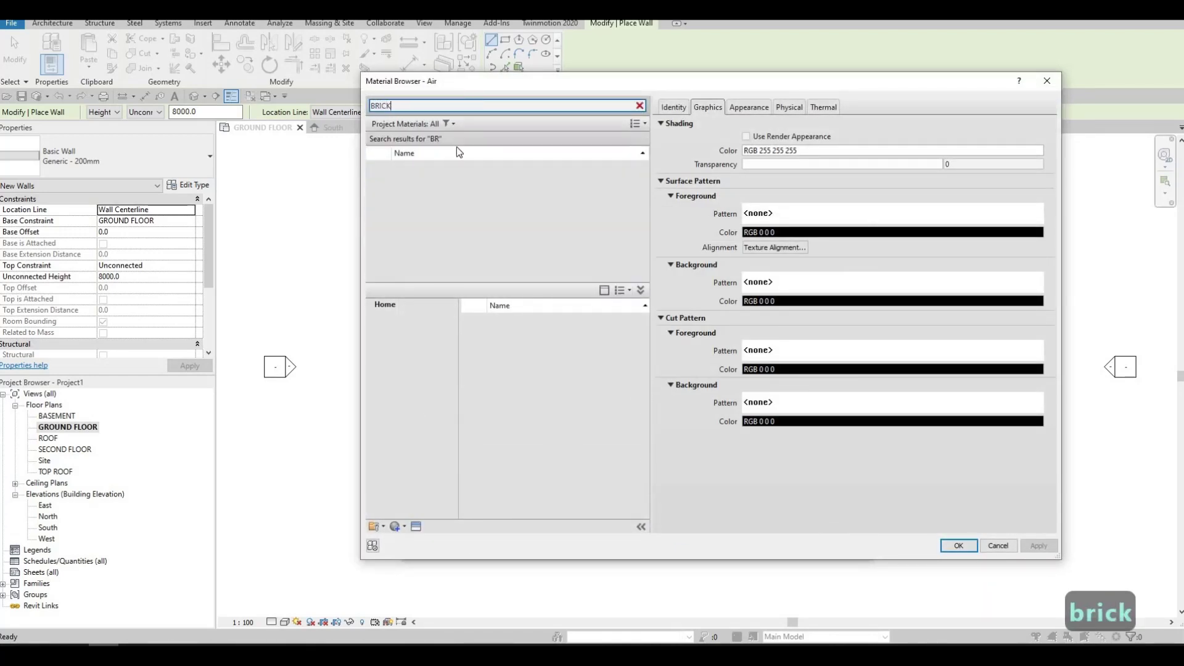
{"action": "left_click", "coordinate": [399, 179]}
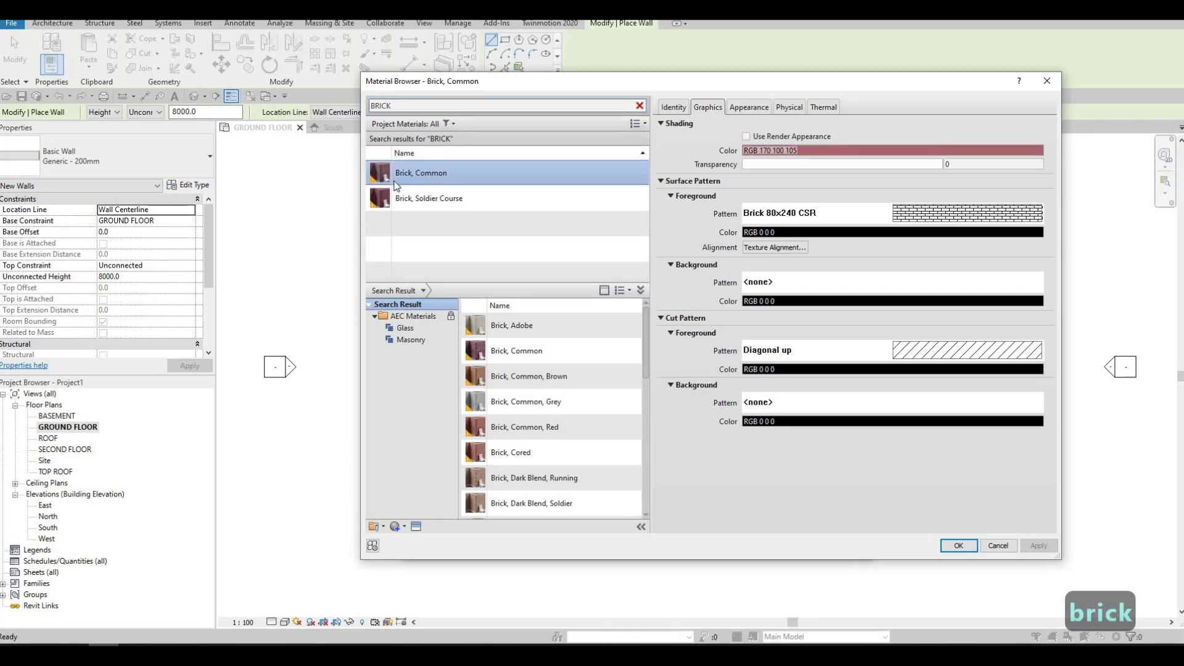
{"action": "left_click", "coordinate": [959, 546]}
{"action": "left_click", "coordinate": [691, 533]}
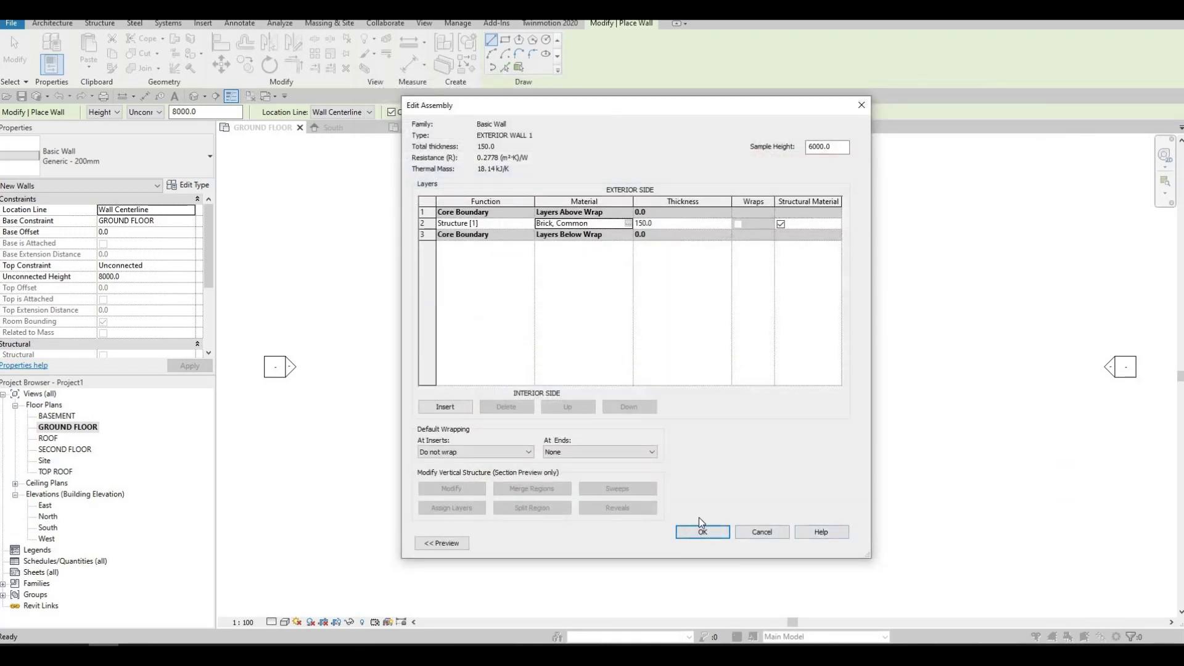
{"action": "left_click", "coordinate": [703, 543]}
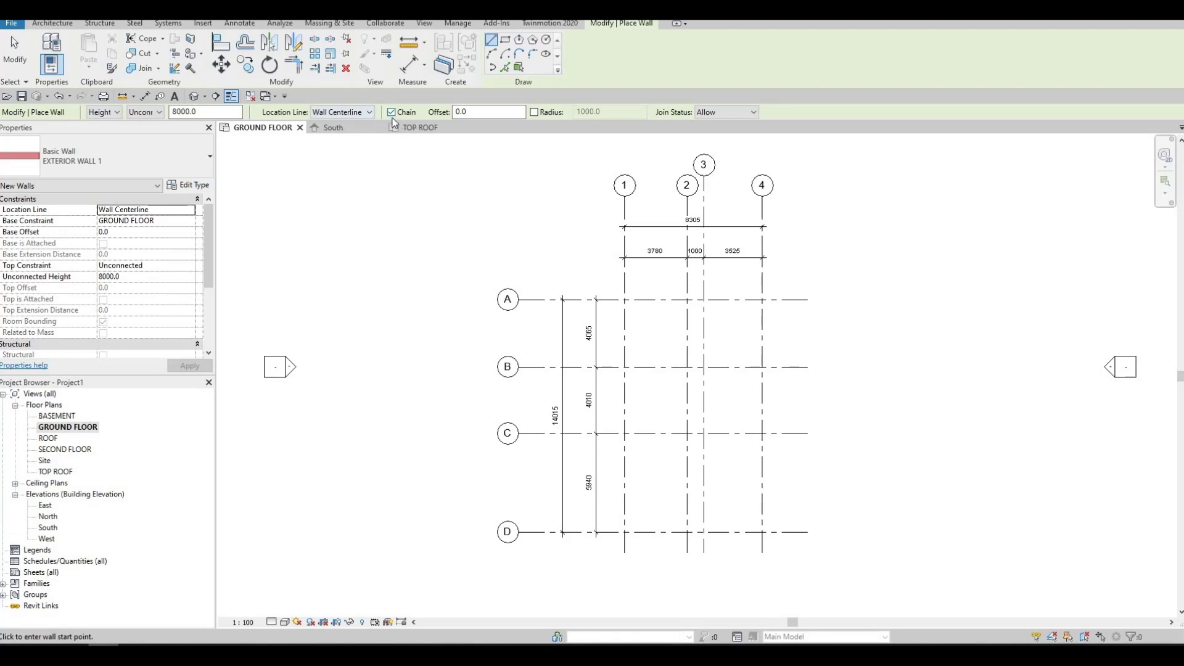
Constrain the wall height to SECOND FLOOR and draw chained EXTERIOR WALL 1 walls along grid A from grid 1 to 4, then along grid 4 to D
{"action": "left_click", "coordinate": [158, 111]}
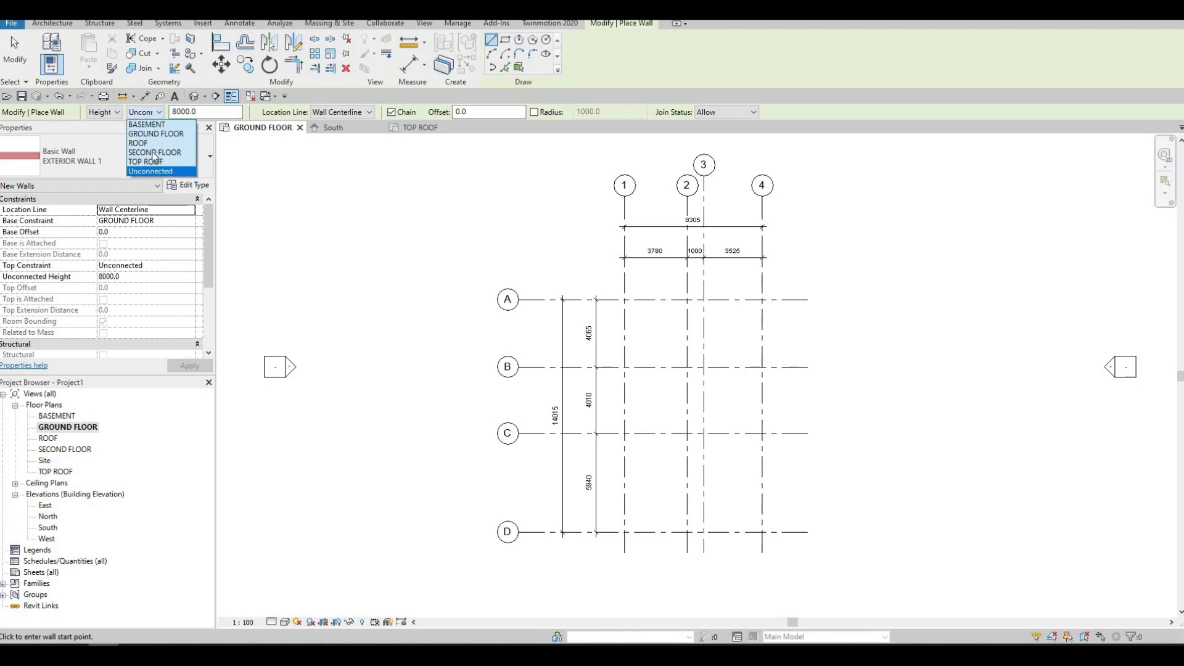
{"action": "key", "text": "Return"}
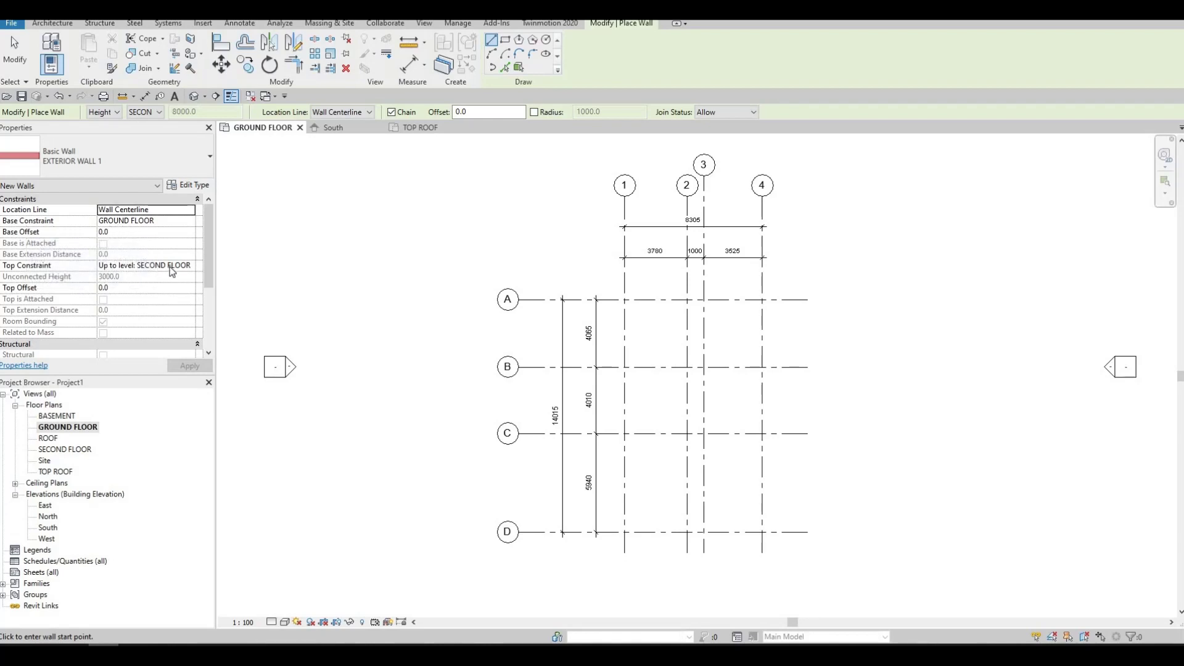
{"action": "middle_click_drag", "start_coordinate": [606, 423], "coordinate": [566, 372]}
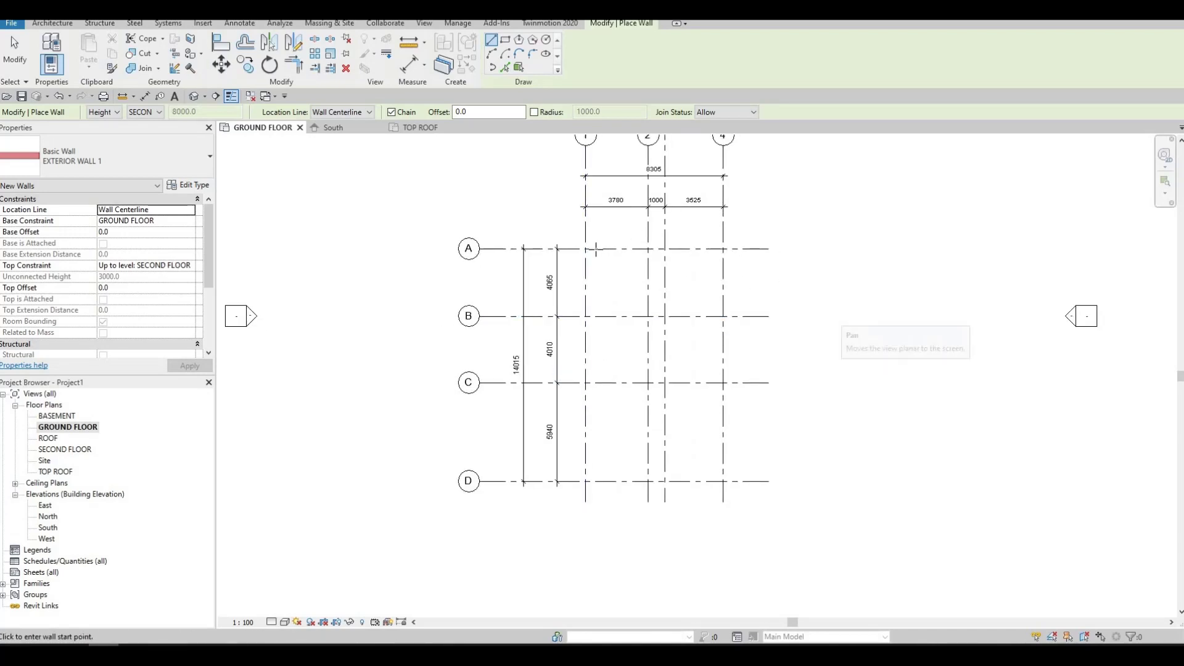
{"action": "middle_click_drag", "start_coordinate": [588, 265], "coordinate": [590, 299]}
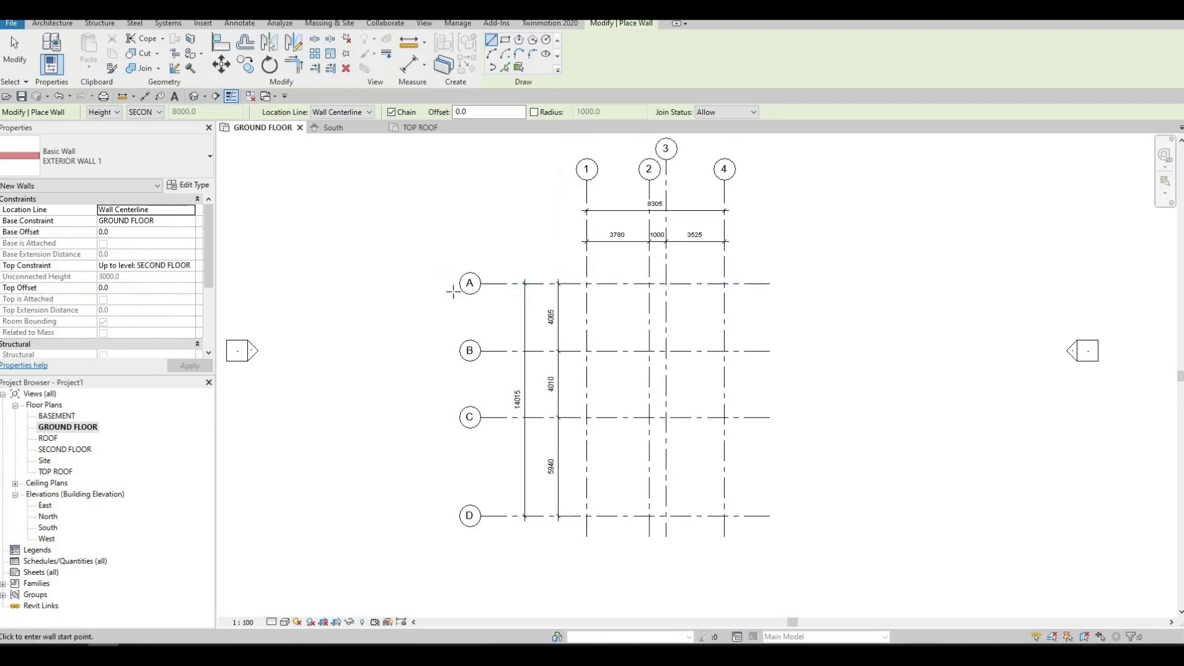
{"action": "left_click", "coordinate": [587, 283]}
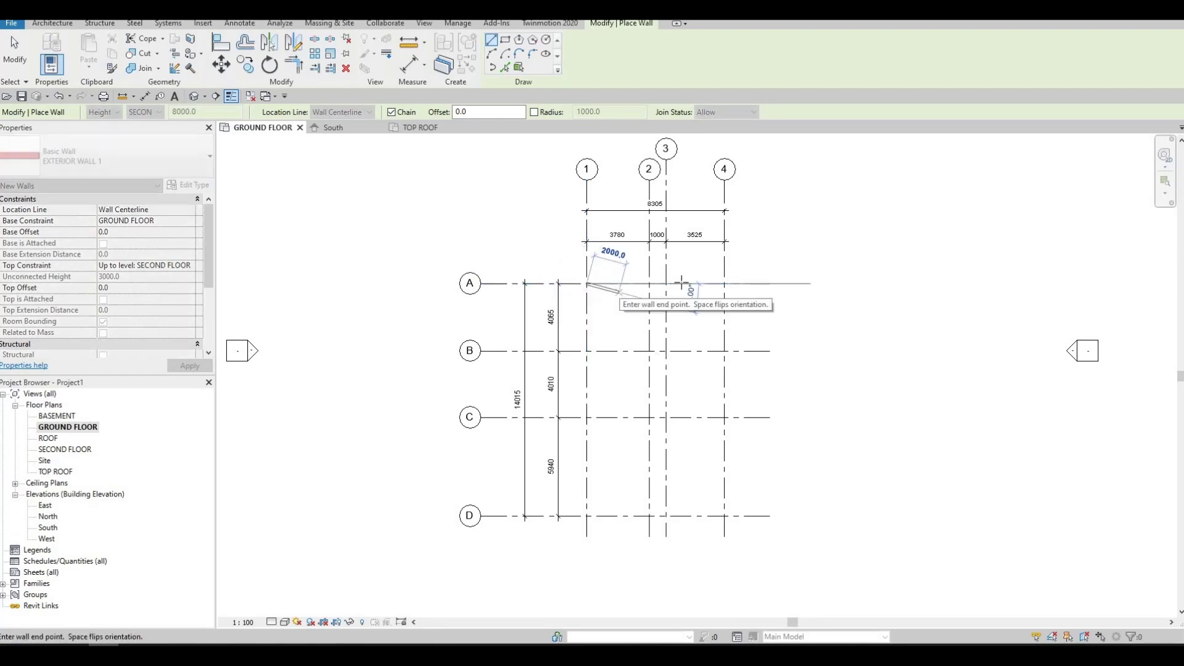
{"action": "left_click", "coordinate": [725, 285]}
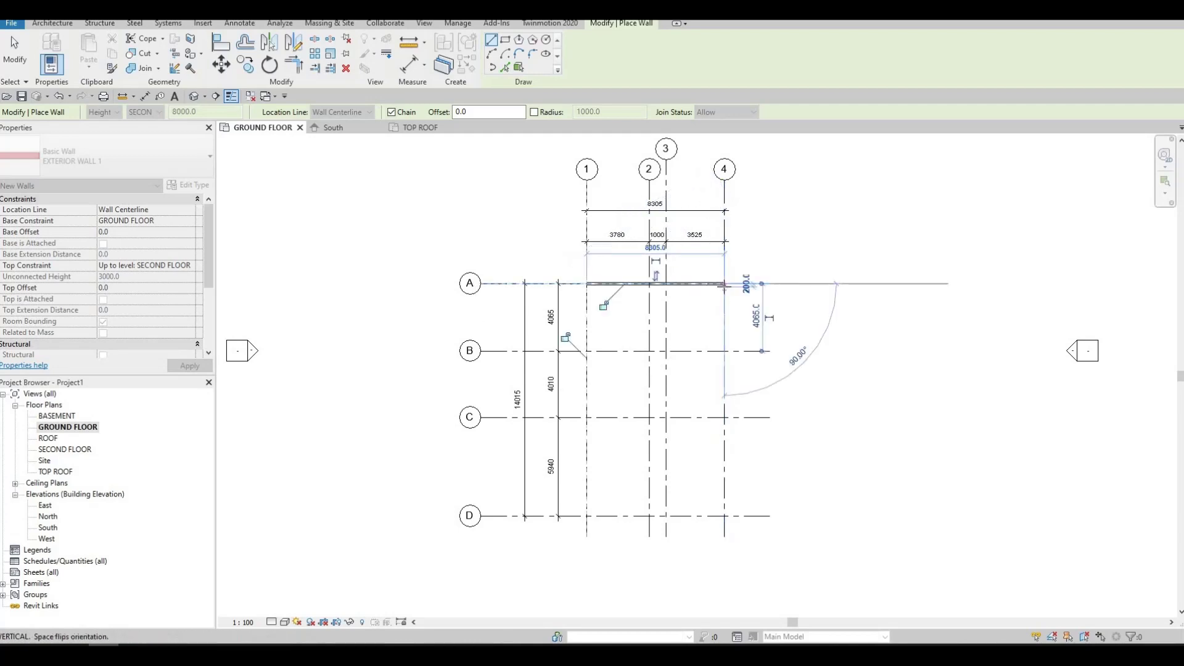
{"action": "left_click", "coordinate": [724, 516]}
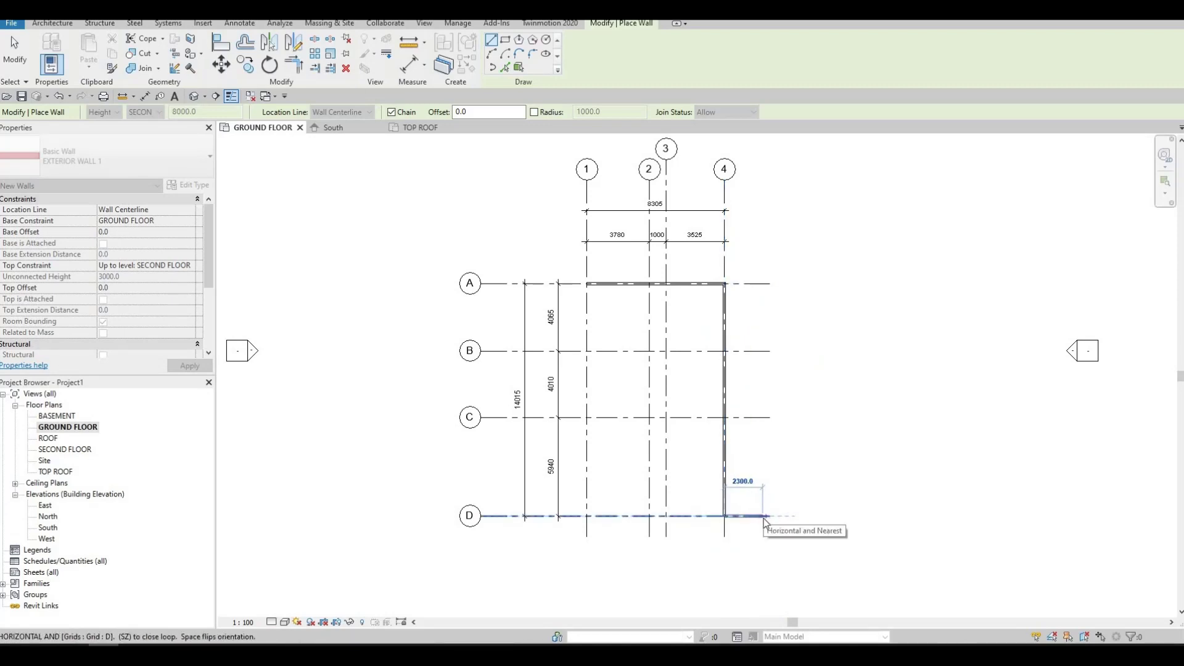
{"action": "key", "text": "Escape"}
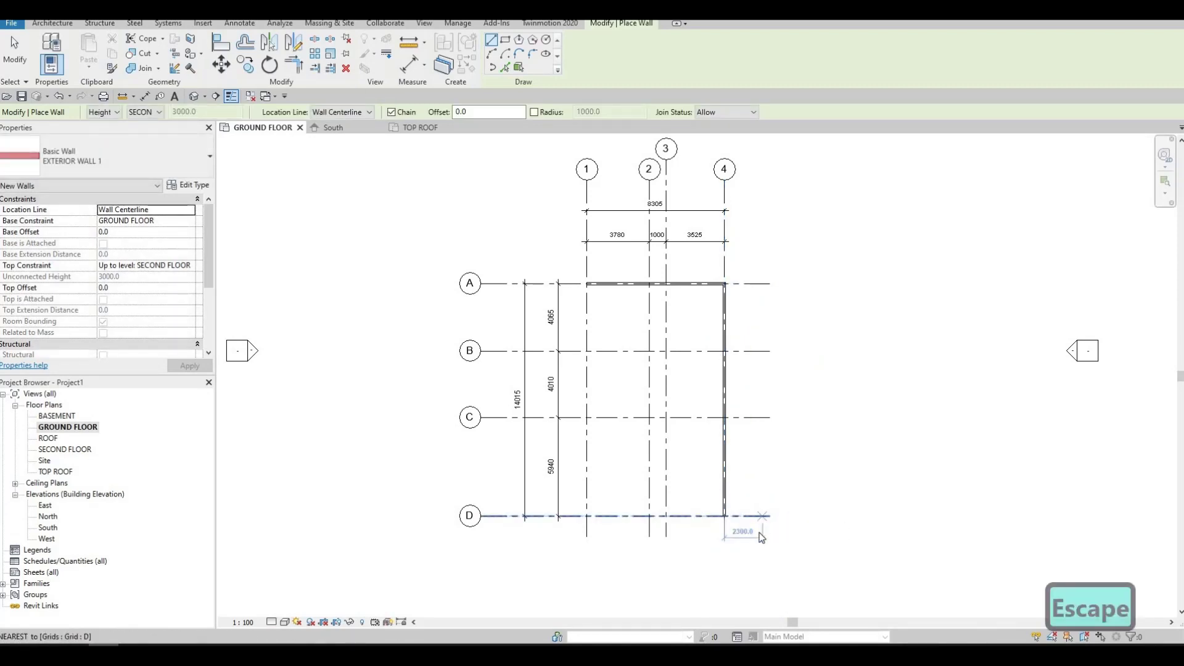
{"action": "key", "text": "Escape"}
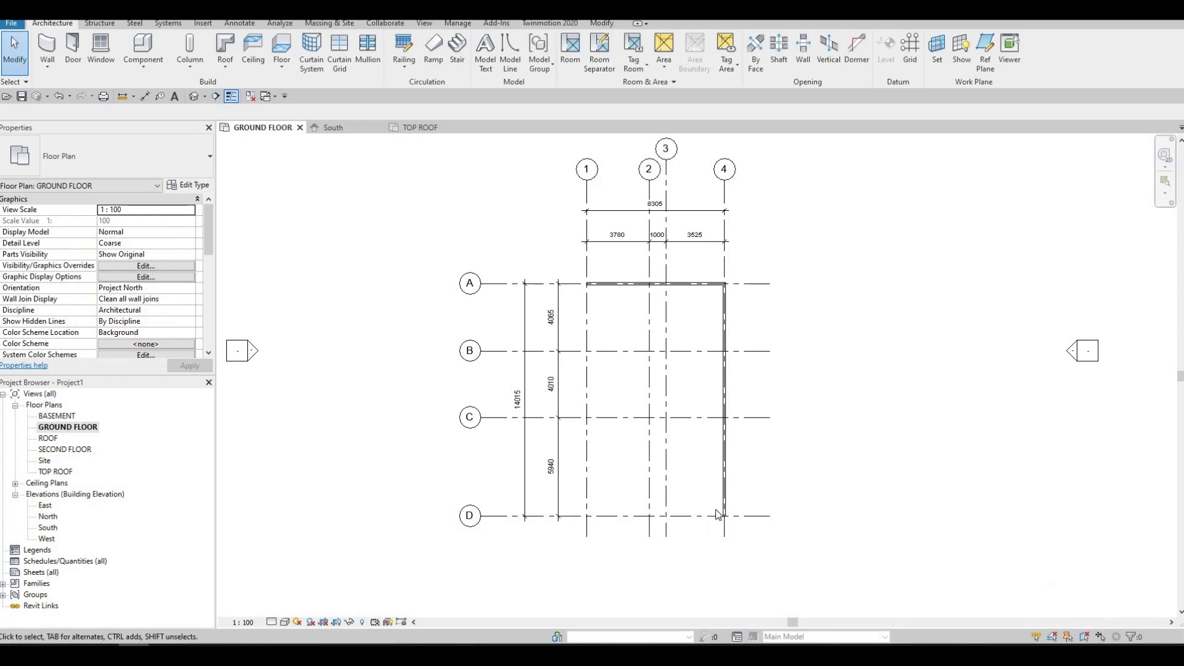
Shorten the grid 4 wall at its grid D end so it stops 400 short of grid D
{"action": "scroll", "coordinate": [683, 506], "scroll_direction": "up", "scroll_amount": 5}
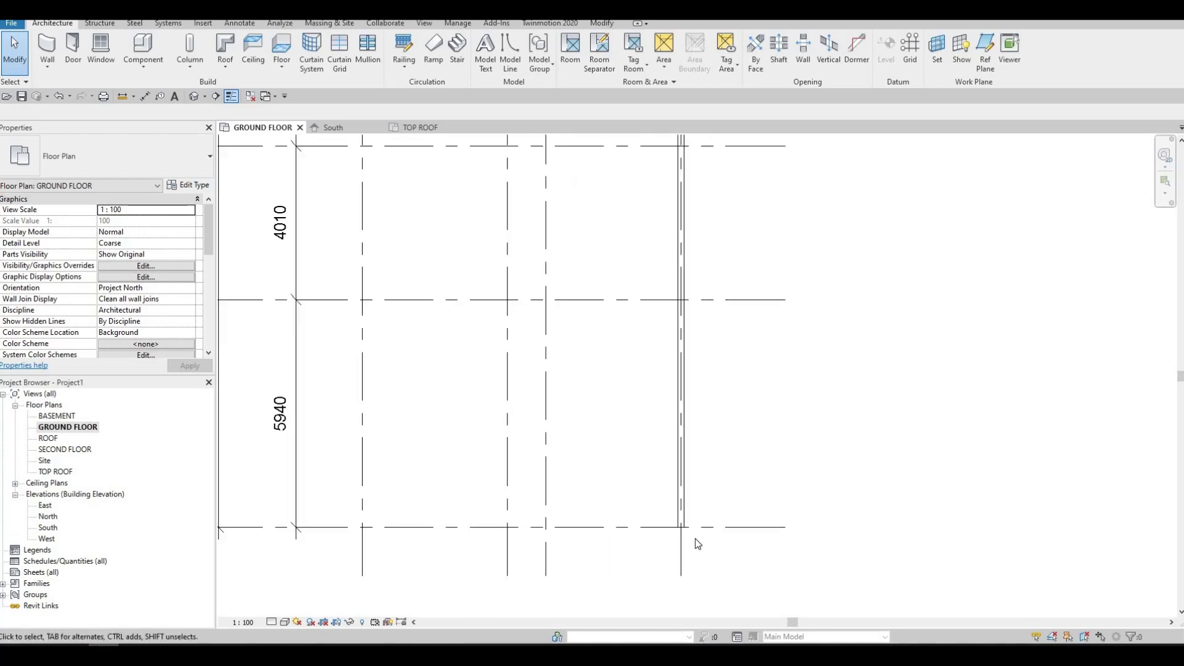
{"action": "scroll", "coordinate": [689, 527], "scroll_direction": "up", "scroll_amount": 2}
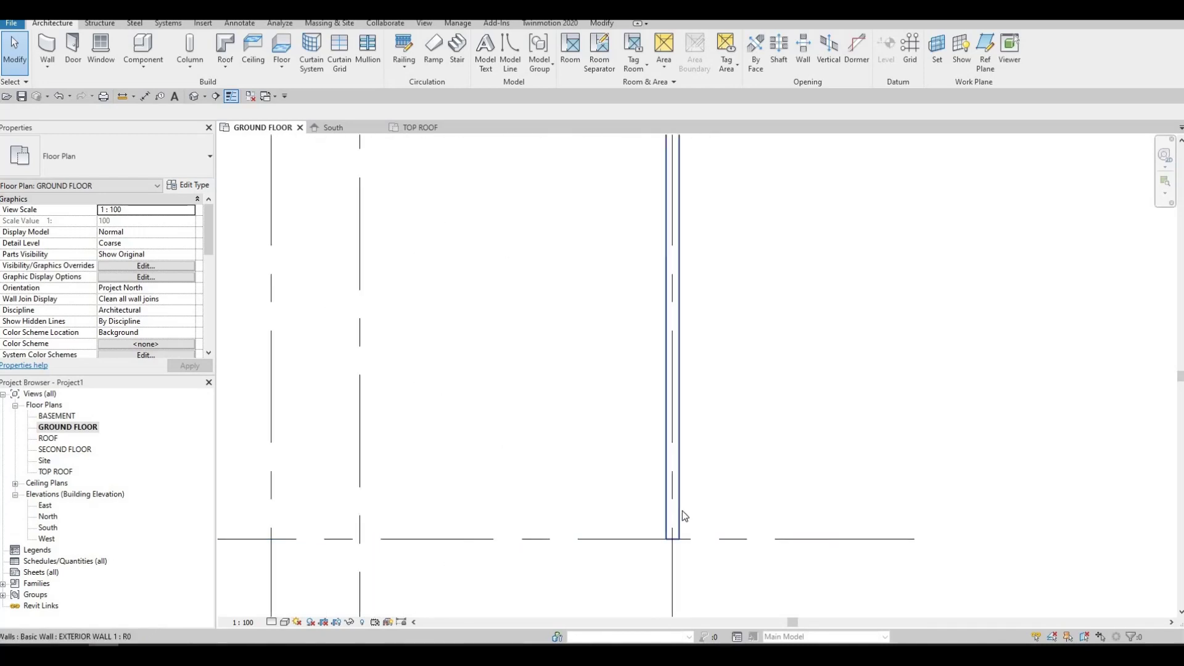
{"action": "left_click", "coordinate": [675, 532]}
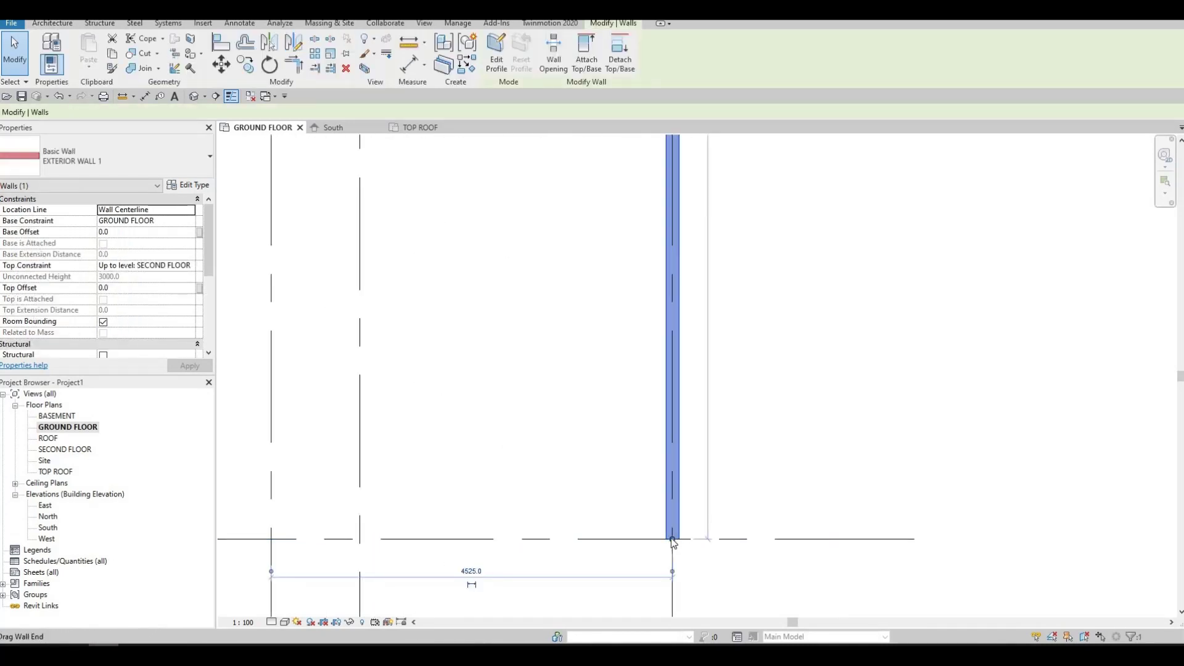
{"action": "left_click_drag", "start_coordinate": [671, 519], "coordinate": [672, 480]}
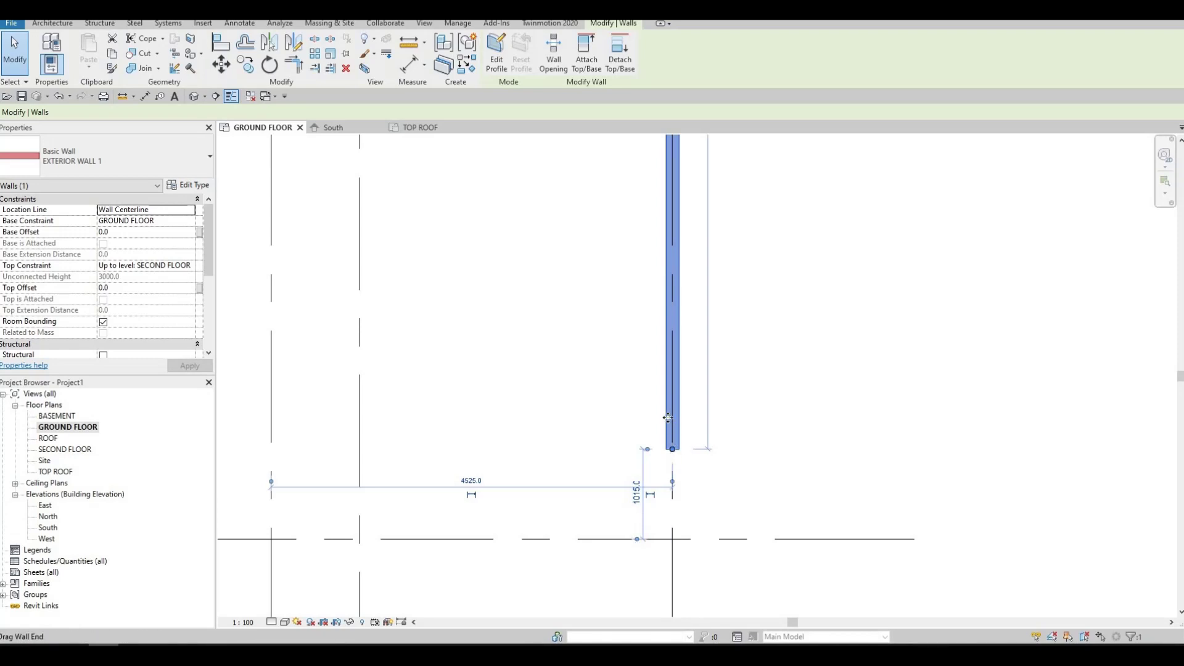
{"action": "left_click", "coordinate": [651, 494]}
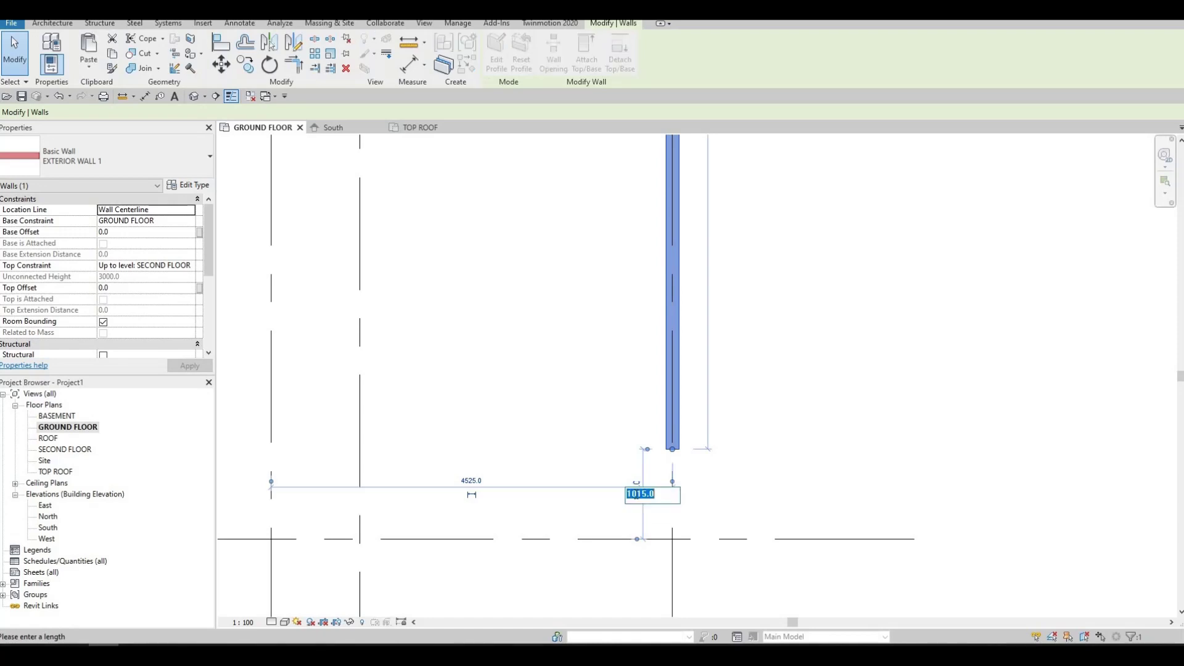
{"action": "type", "text": "400"}
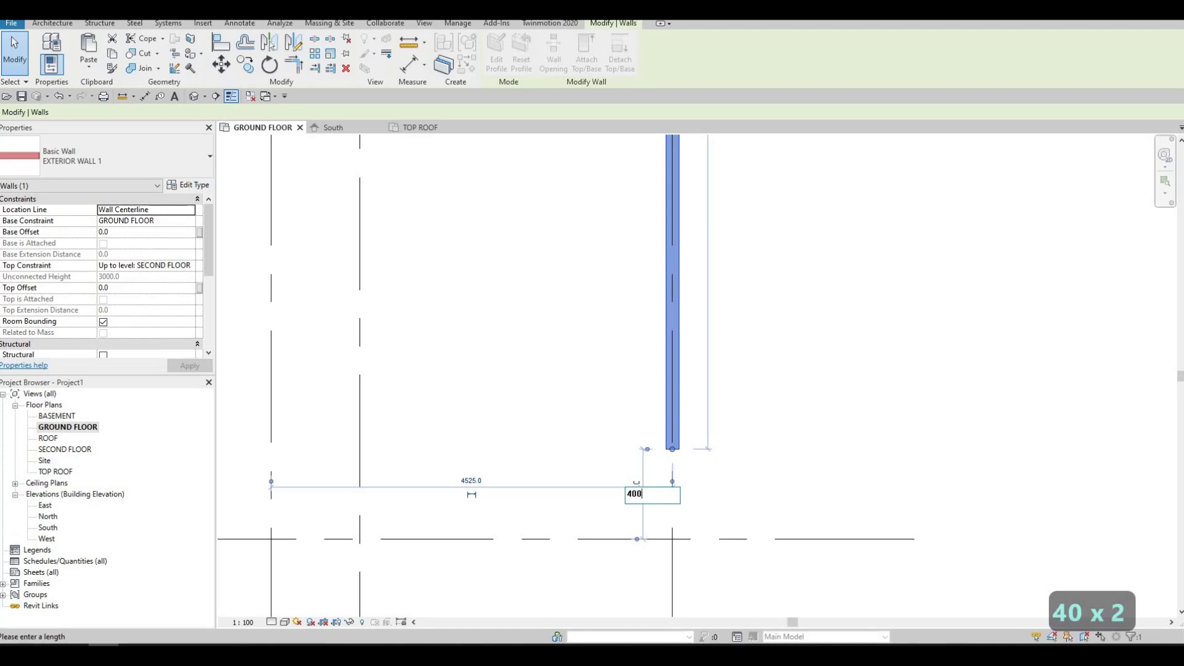
{"action": "key", "text": "Return"}
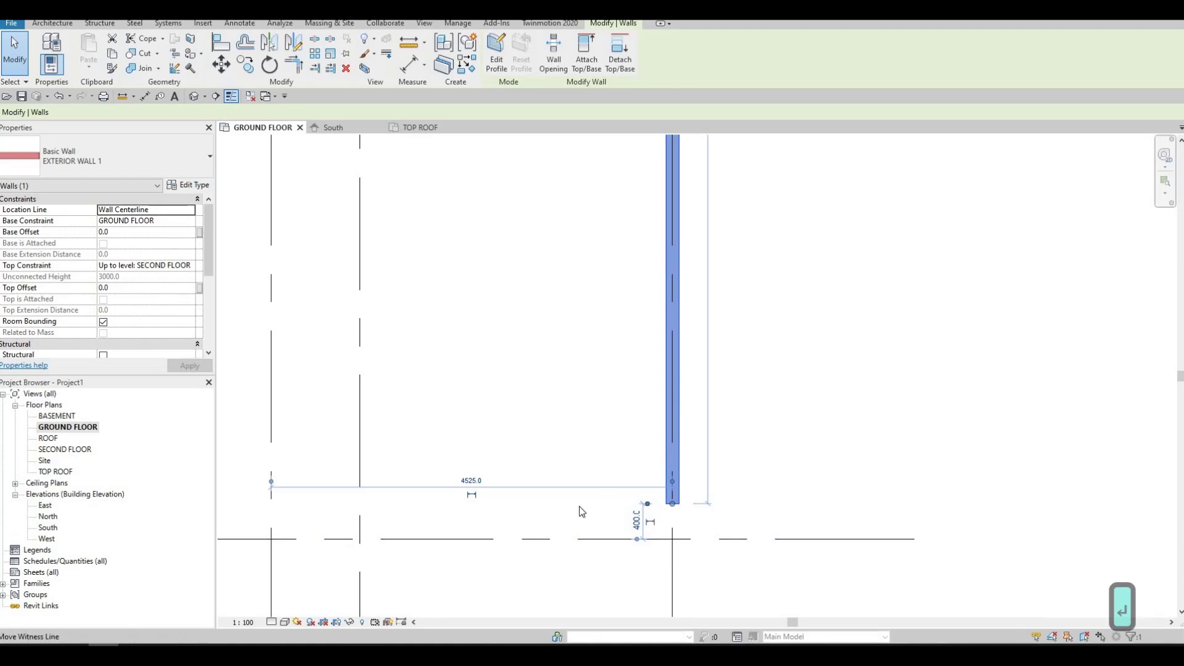
{"action": "scroll", "coordinate": [593, 511], "scroll_direction": "down", "scroll_amount": 2}
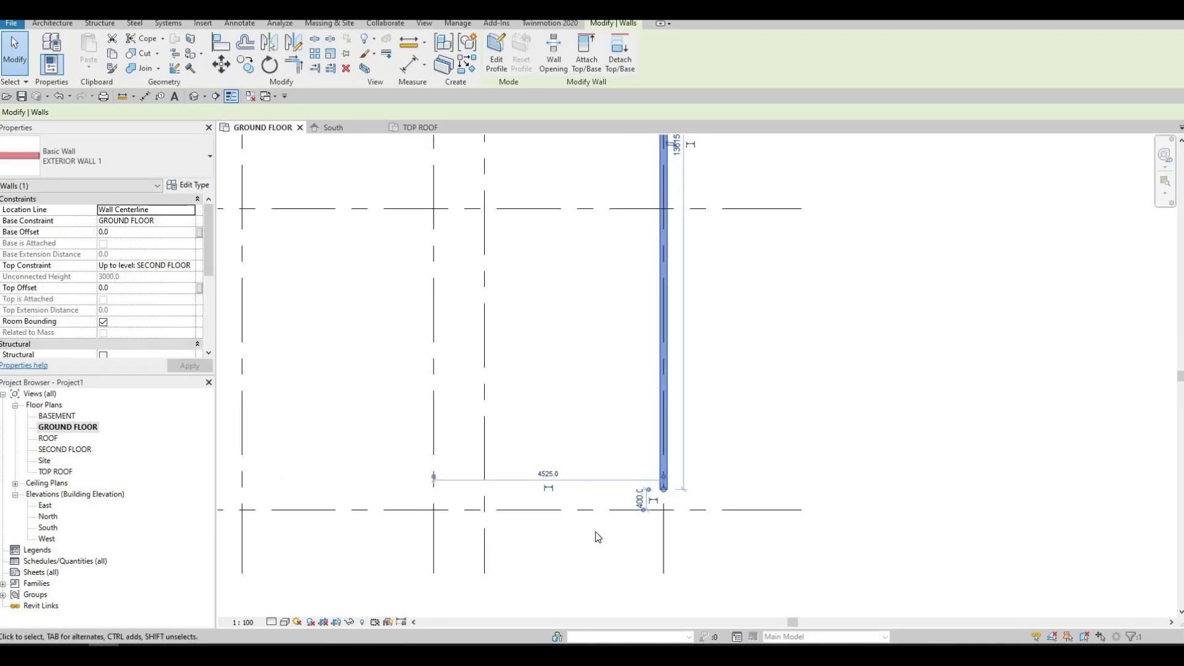
{"action": "key", "text": "Escape"}
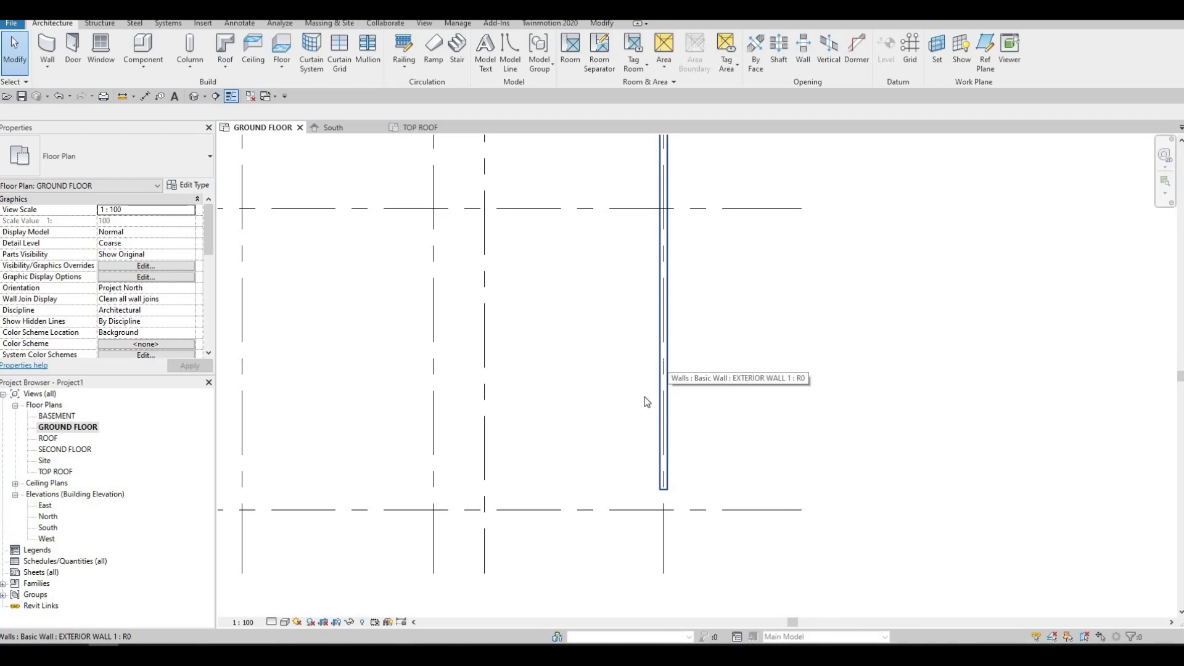
{"action": "left_click", "coordinate": [664, 389]}
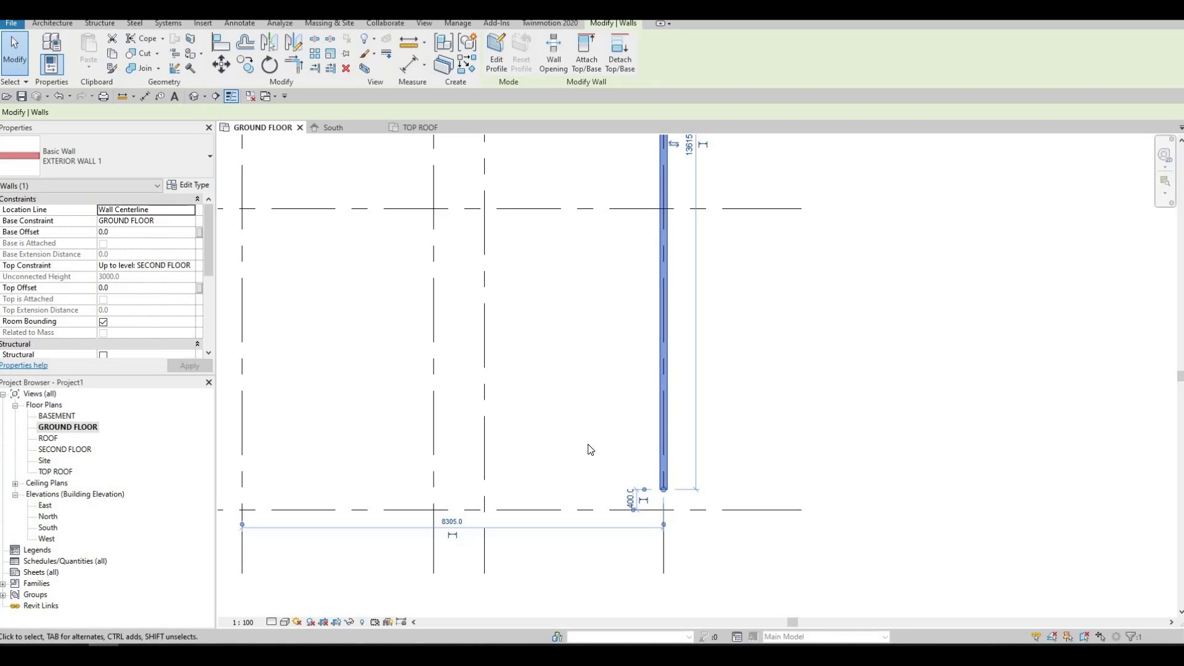
{"action": "key", "text": "c"}
{"action": "key", "text": "s"}
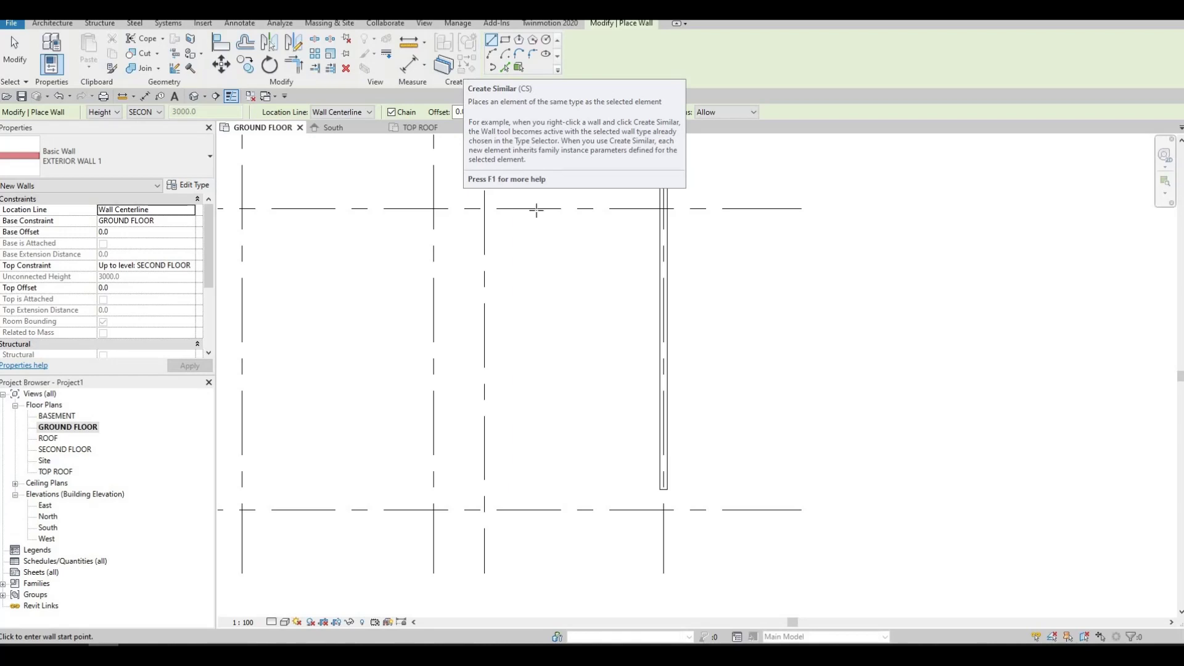
{"action": "key", "text": "Escape"}
{"action": "key", "text": "Escape"}
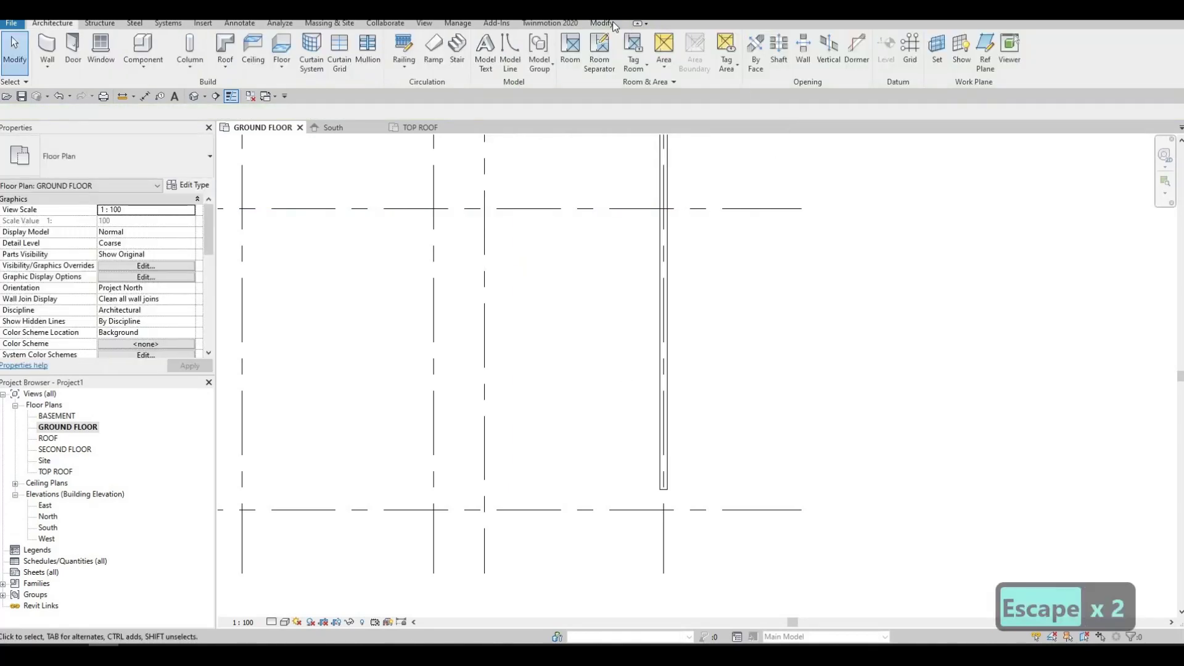
{"action": "left_click", "coordinate": [608, 25]}
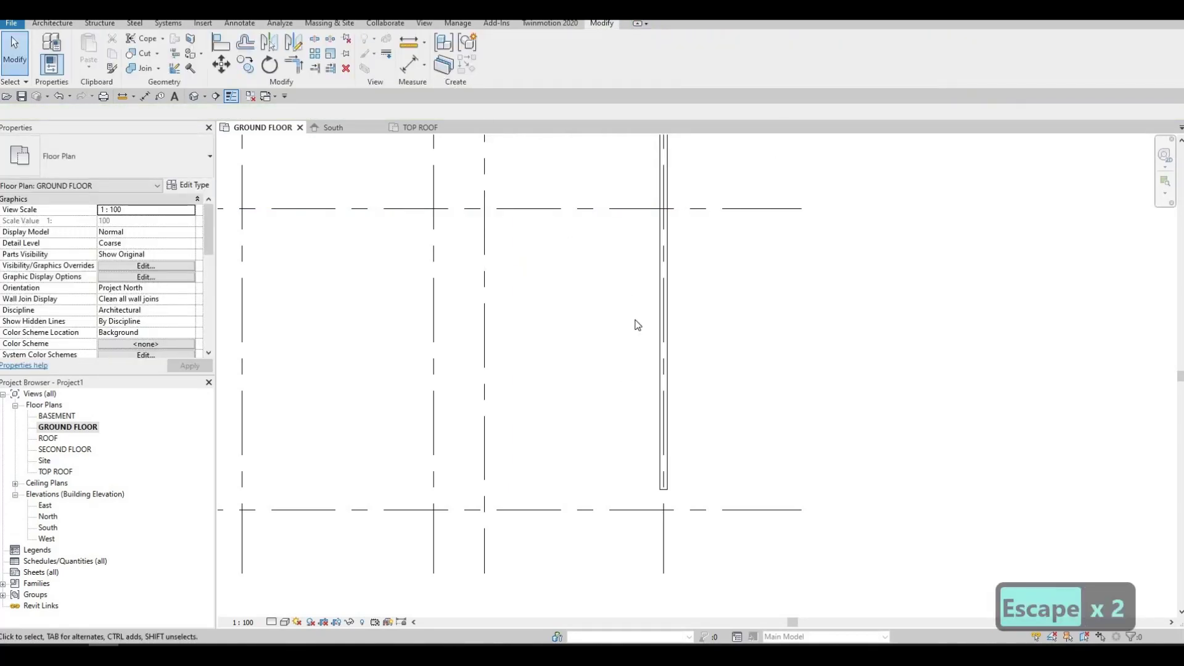
{"action": "key", "text": "Escape"}
{"action": "key", "text": "Escape"}
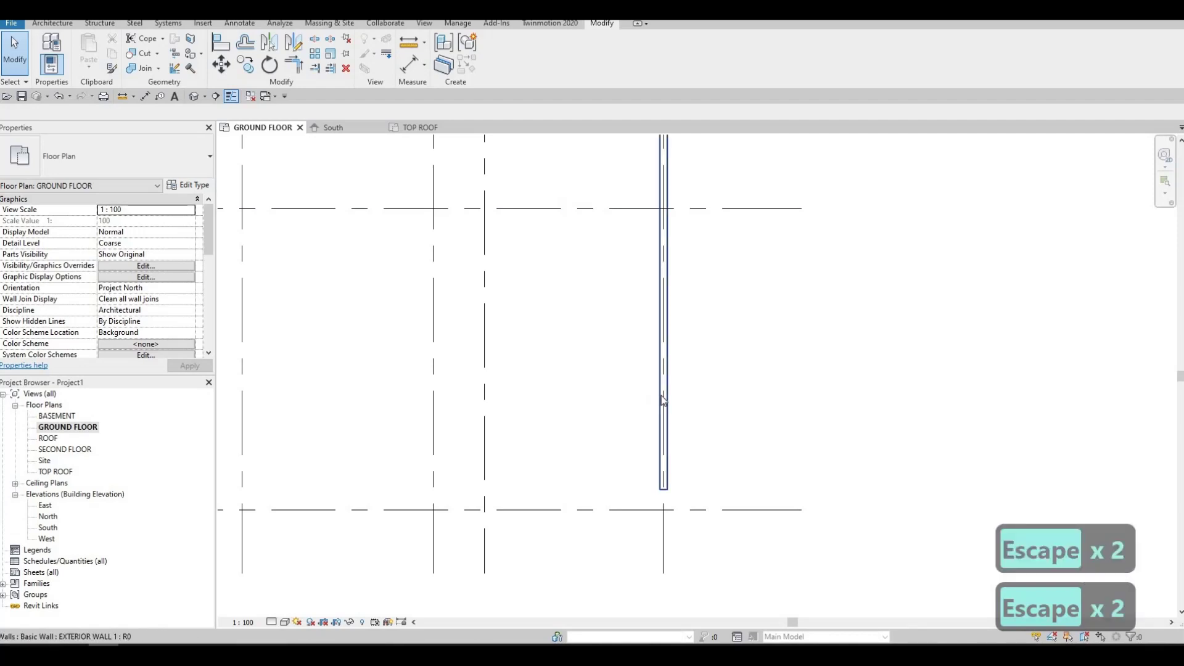
Create walls similar to the grid 4 wall, running from its shortened end across to grid 3 and then to grid D
{"action": "left_click", "coordinate": [663, 399]}
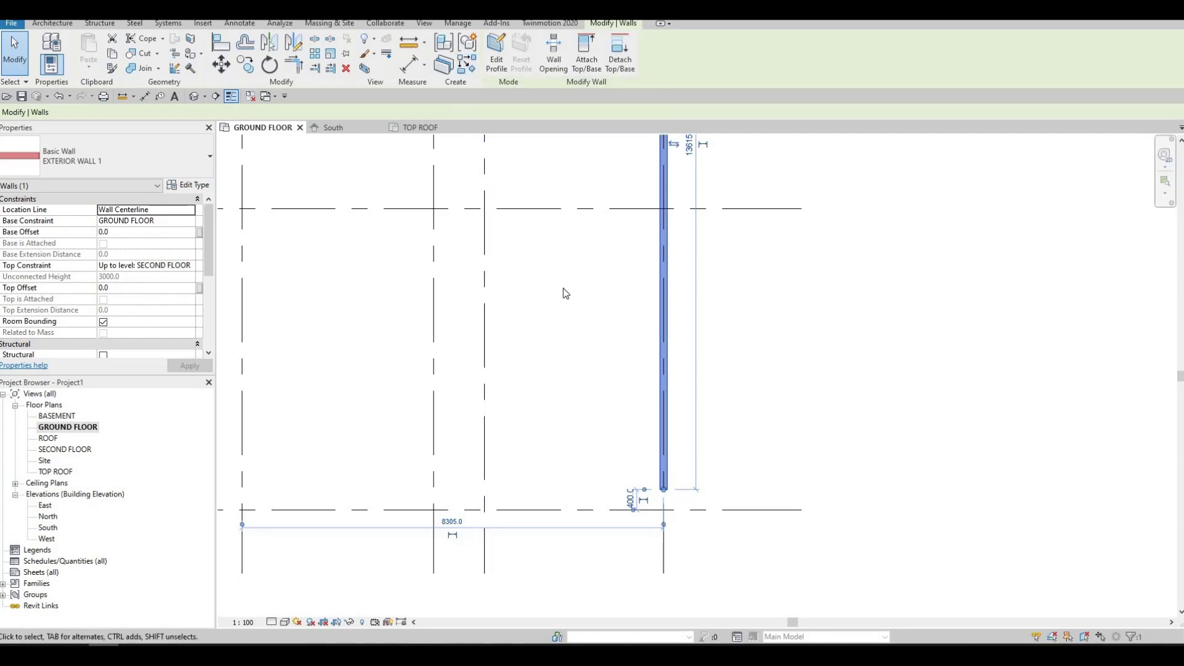
{"action": "key", "text": "c"}
{"action": "key", "text": "s"}
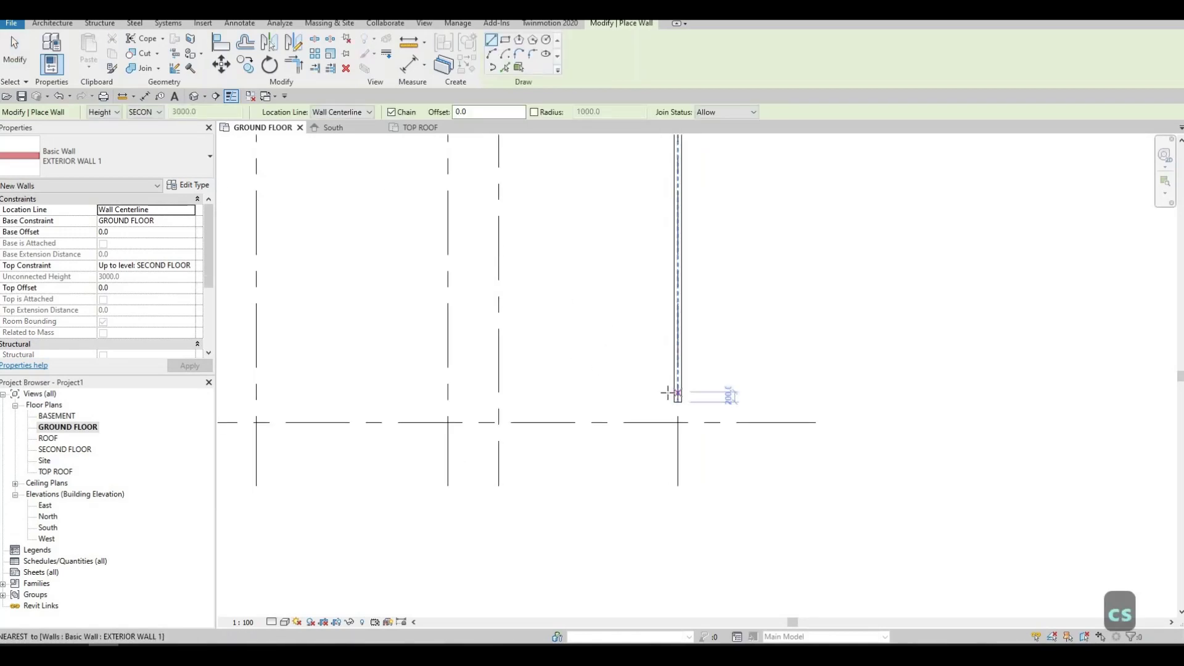
{"action": "scroll", "coordinate": [675, 398], "scroll_direction": "up", "scroll_amount": 3}
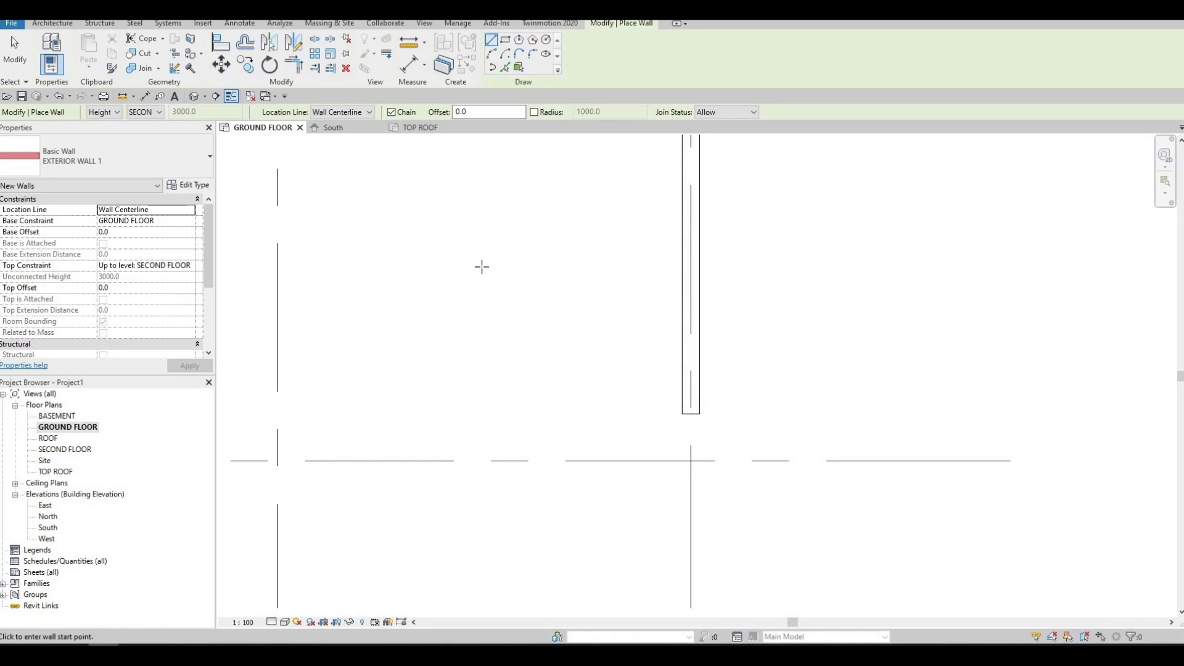
{"action": "left_click", "coordinate": [691, 415]}
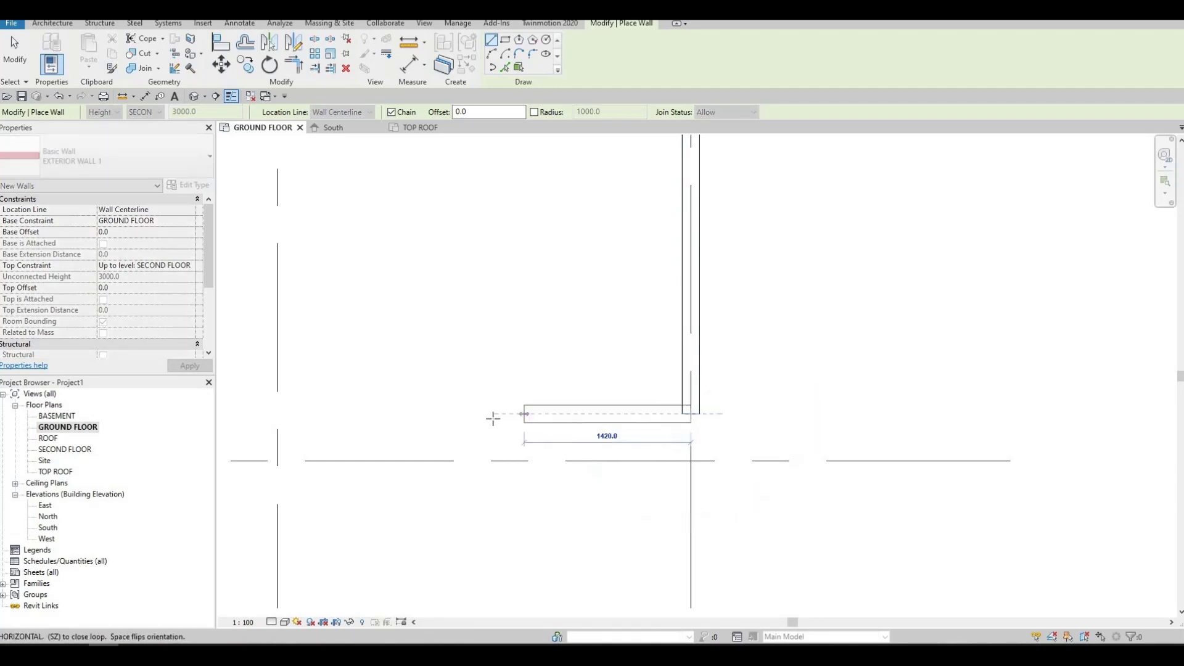
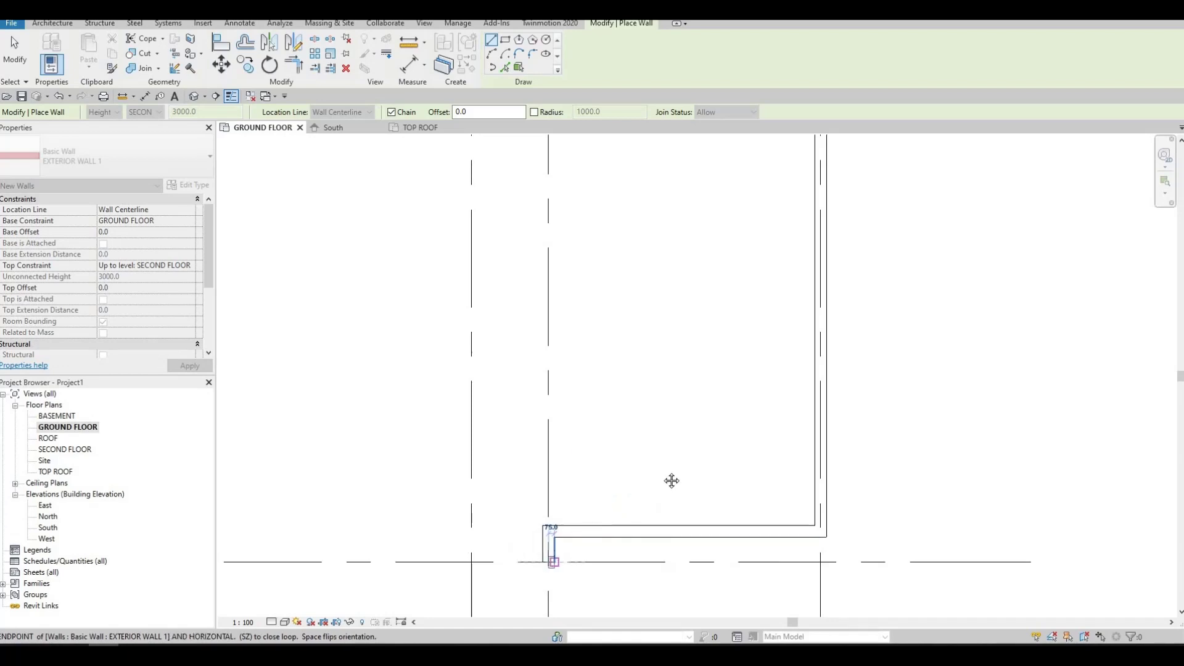
Continue the EXTERIOR WALL 1 chain along grid D from grid 3 to grid 1 and end wall placement
{"action": "scroll", "coordinate": [537, 450], "scroll_direction": "down", "scroll_amount": 2}
{"action": "scroll", "coordinate": [674, 467], "scroll_direction": "down", "scroll_amount": 1}
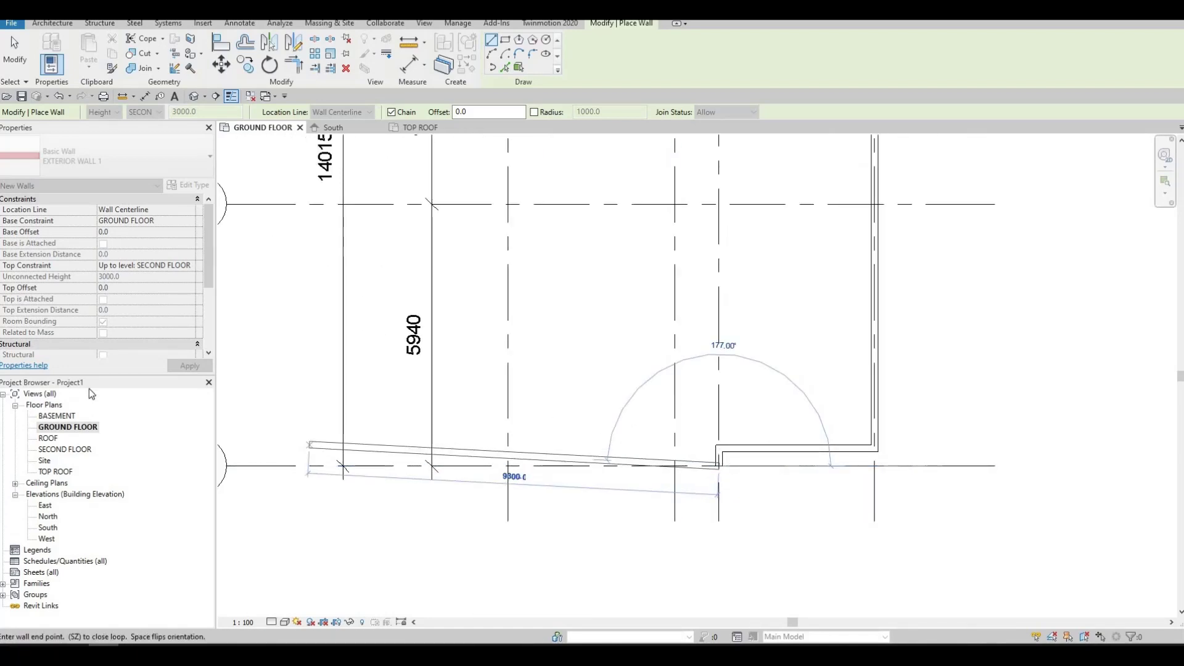
{"action": "scroll", "coordinate": [380, 420], "scroll_direction": "up", "scroll_amount": 1}
{"action": "scroll", "coordinate": [478, 443], "scroll_direction": "down", "scroll_amount": 3}
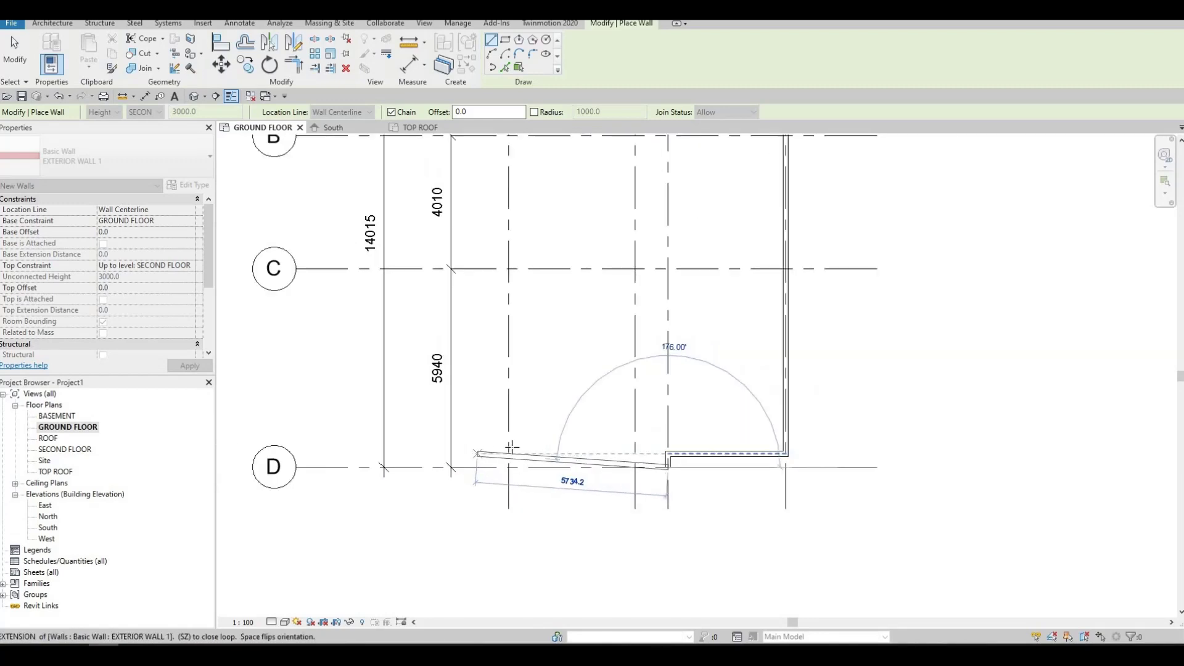
{"action": "scroll", "coordinate": [516, 518], "scroll_direction": "down", "scroll_amount": 1}
{"action": "scroll", "coordinate": [530, 329], "scroll_direction": "down", "scroll_amount": 2}
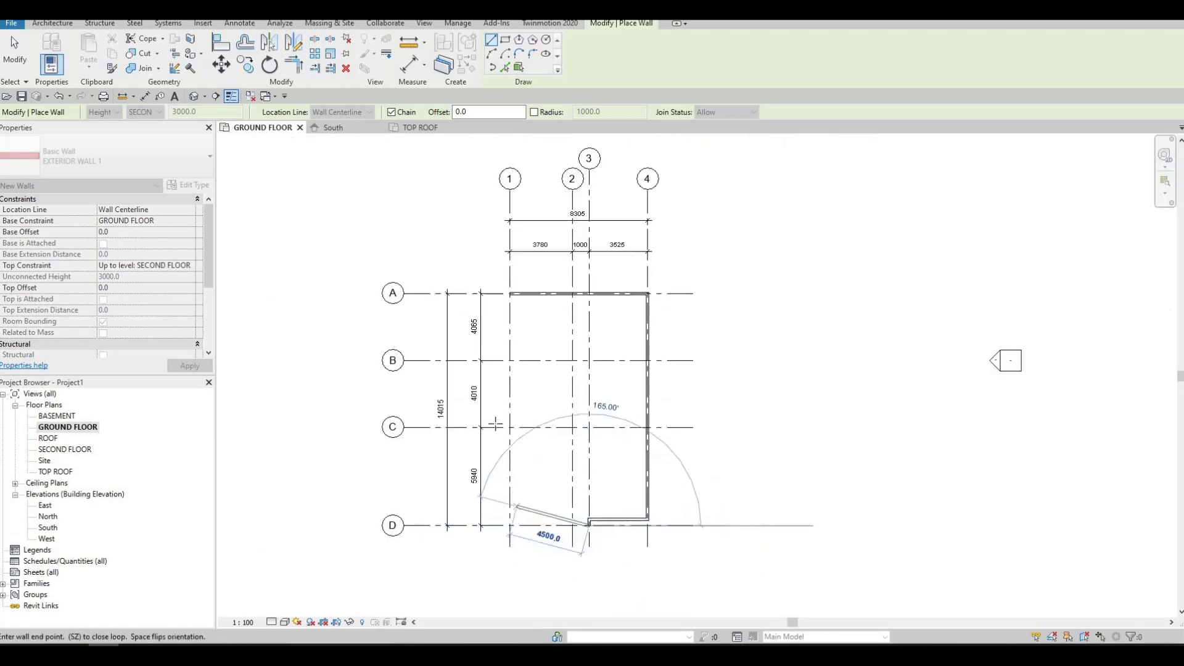
{"action": "middle_click_drag", "start_coordinate": [529, 532], "coordinate": [528, 458]}
{"action": "scroll", "coordinate": [528, 458], "scroll_direction": "up", "scroll_amount": 6}
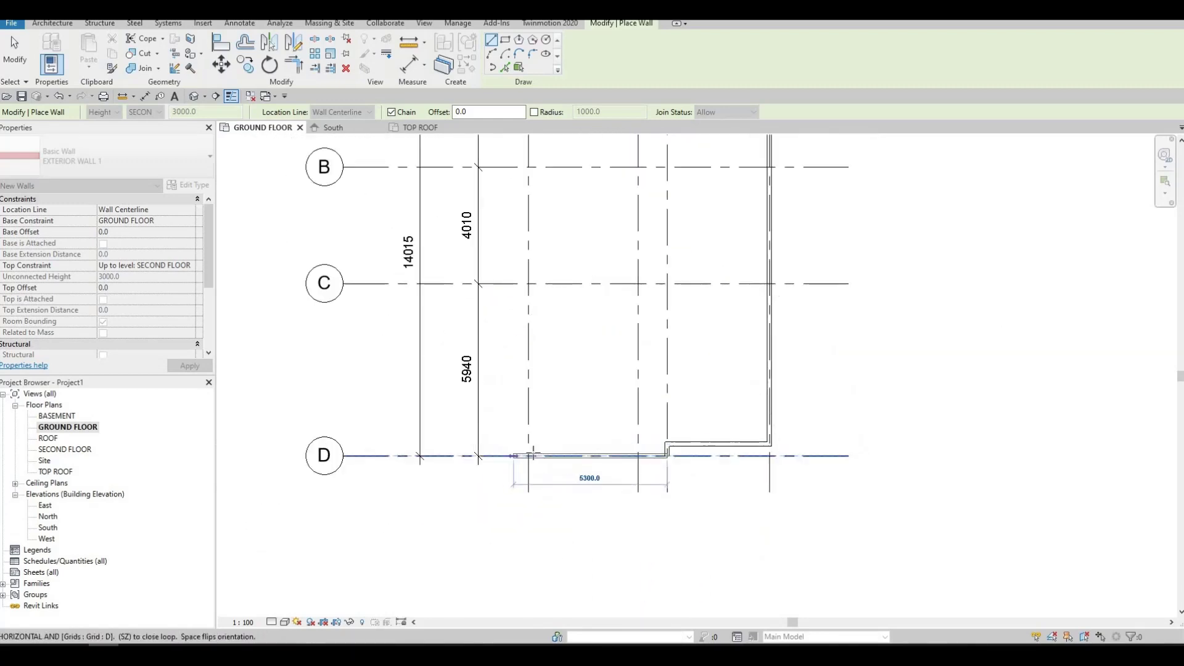
{"action": "left_click", "coordinate": [530, 453]}
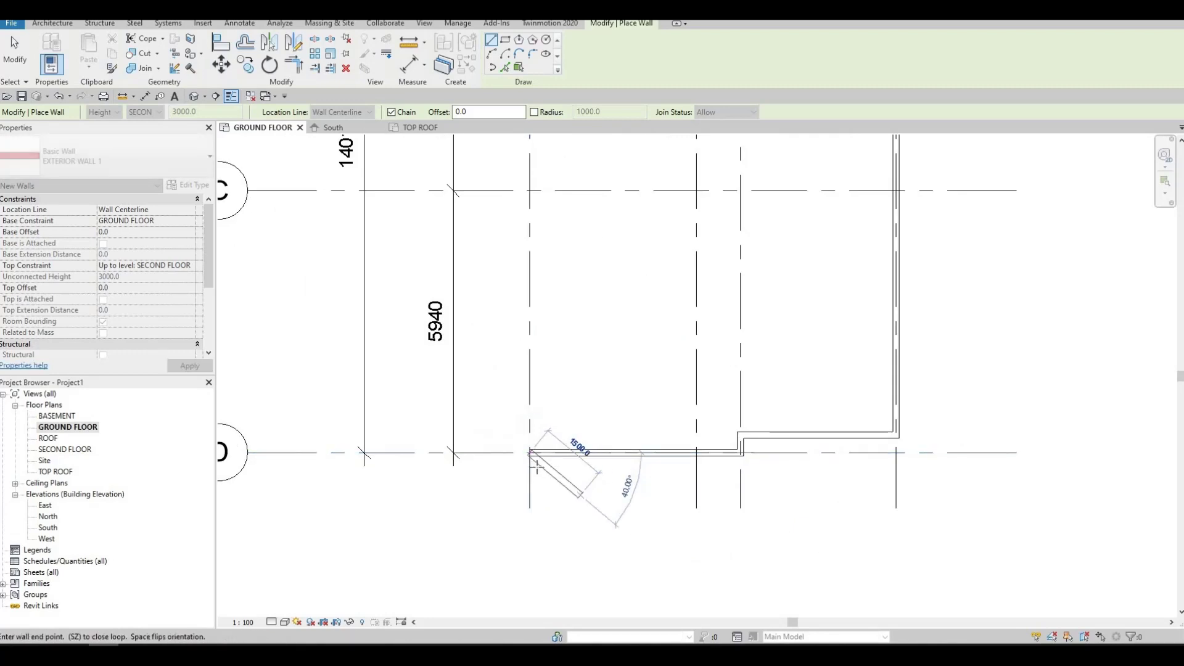
{"action": "scroll", "coordinate": [534, 471], "scroll_direction": "up", "scroll_amount": 2}
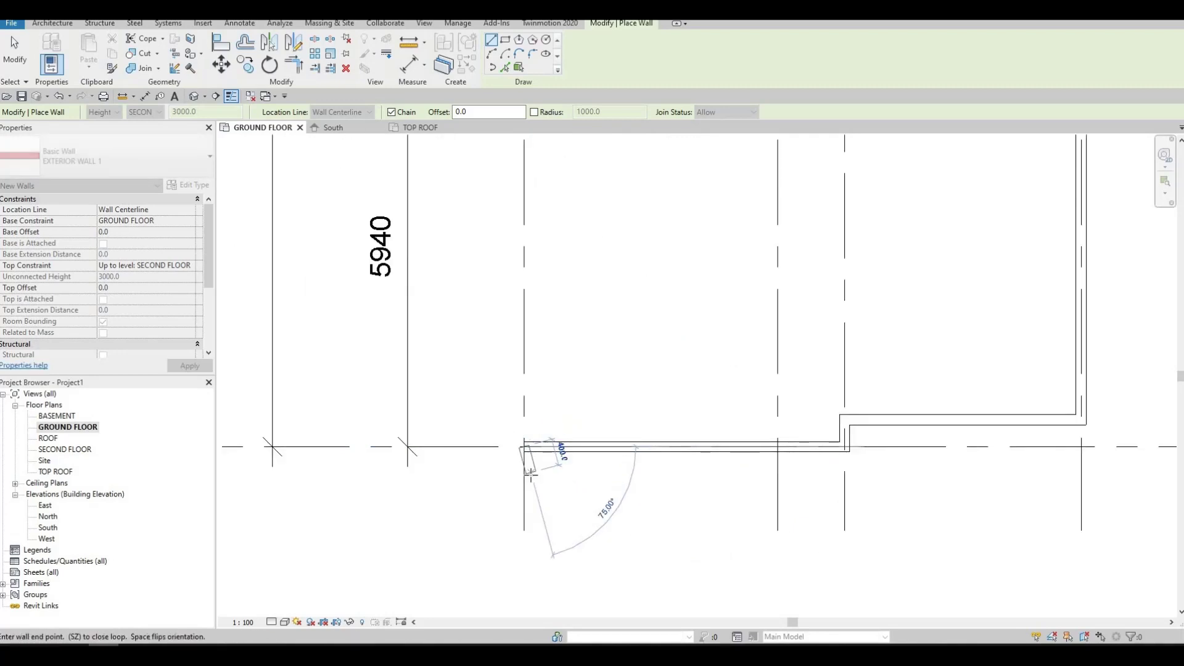
{"action": "key", "text": "Escape"}
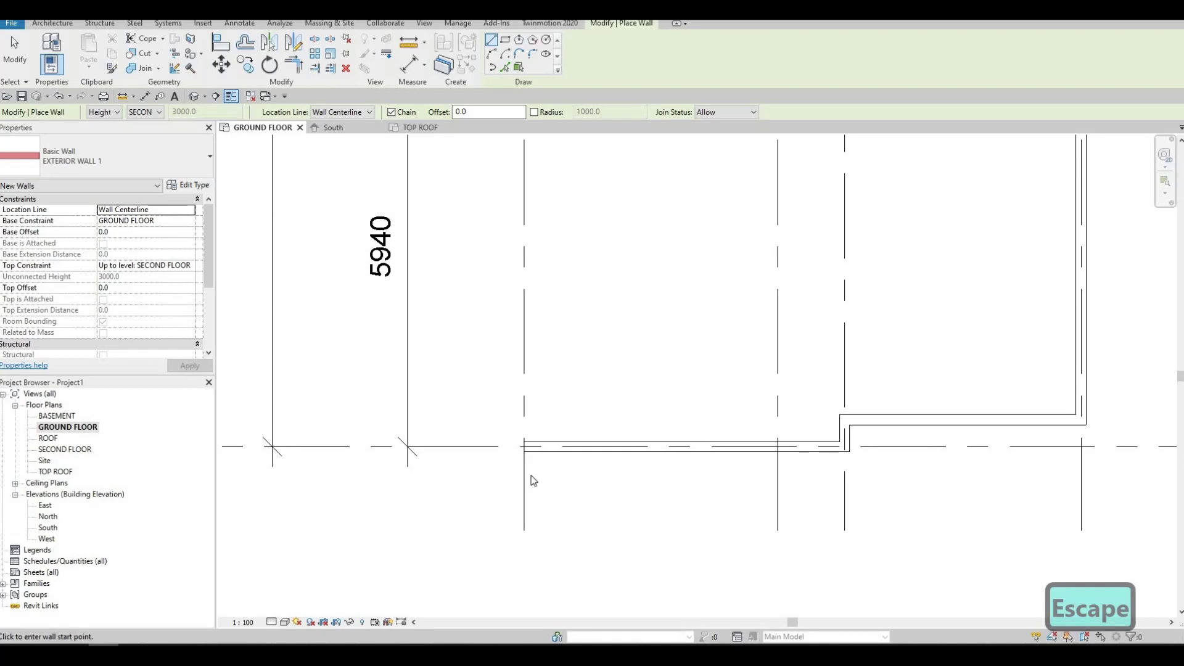
{"action": "key", "text": "Escape"}
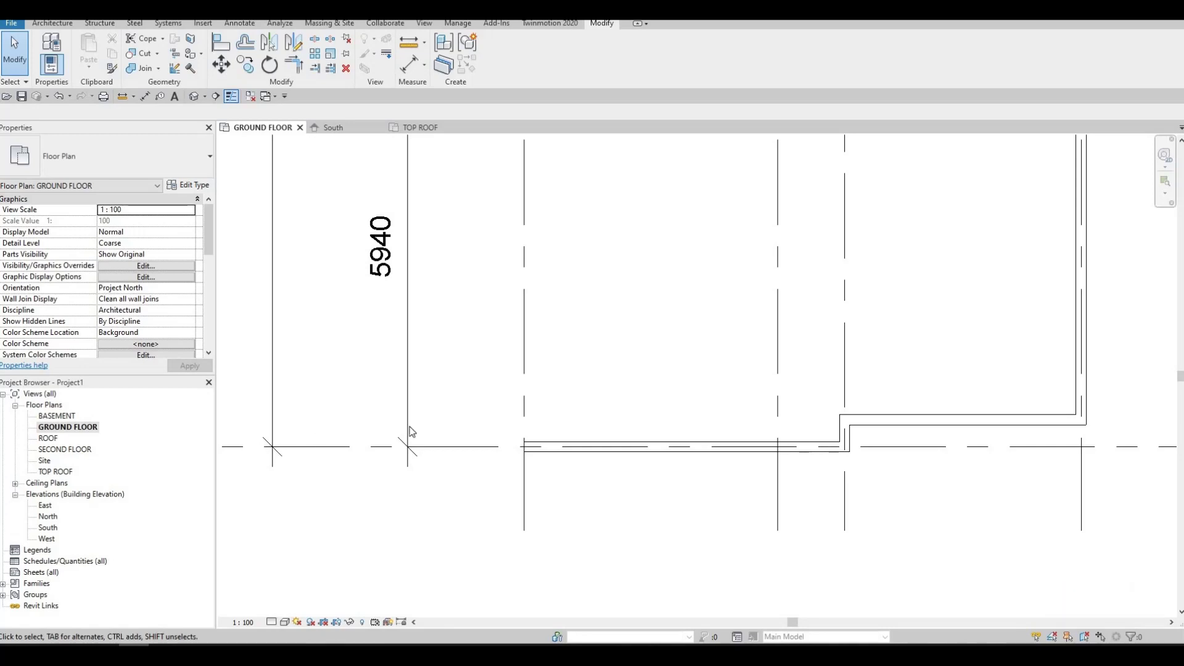
Set the length of the wall along grid D to 5380, extending it beyond grid 1
{"action": "scroll", "coordinate": [555, 437], "scroll_direction": "up", "scroll_amount": 2}
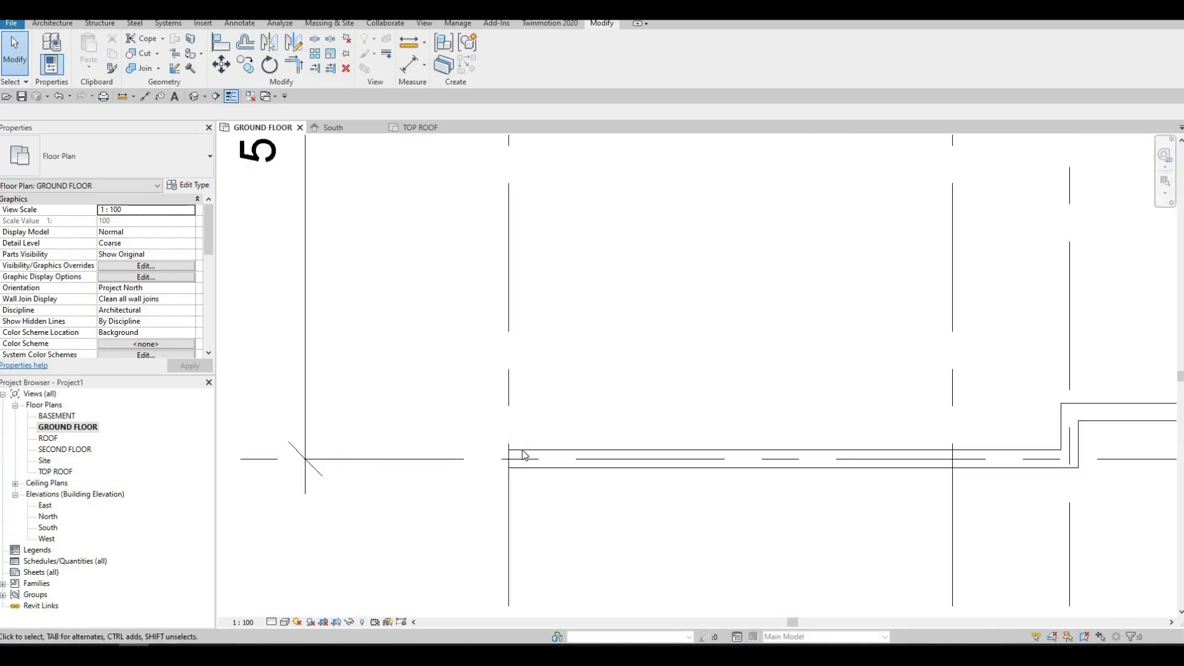
{"action": "left_click", "coordinate": [540, 454]}
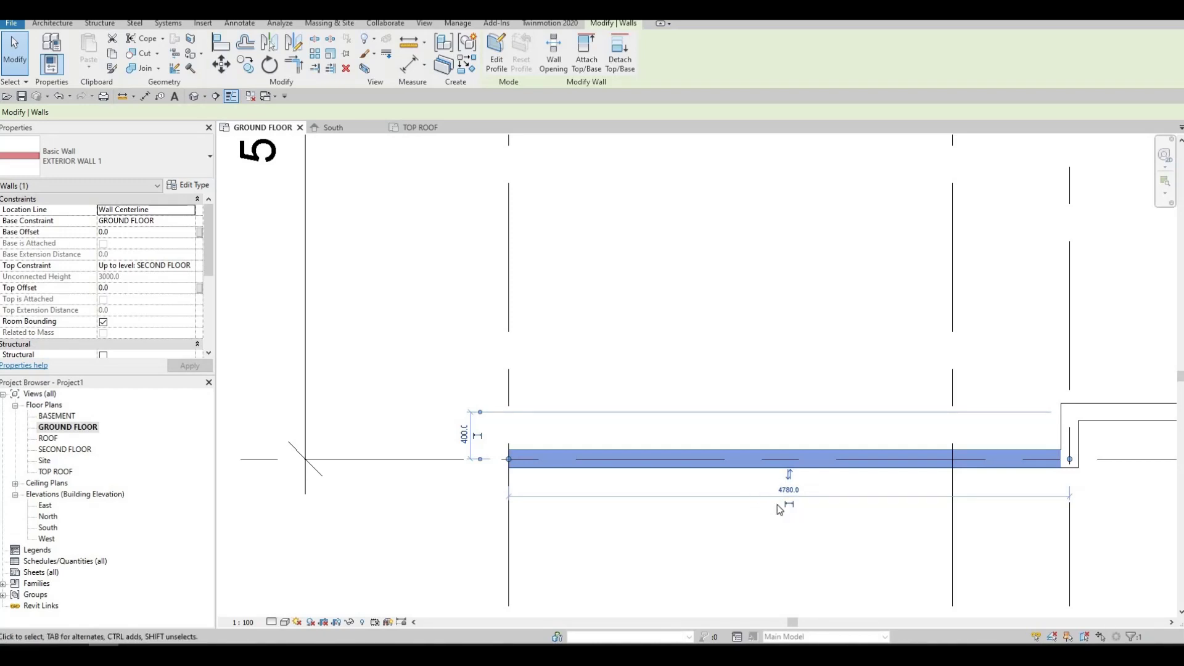
{"action": "scroll", "coordinate": [776, 498], "scroll_direction": "up", "scroll_amount": 1}
{"action": "scroll", "coordinate": [776, 498], "scroll_direction": "up", "scroll_amount": 1}
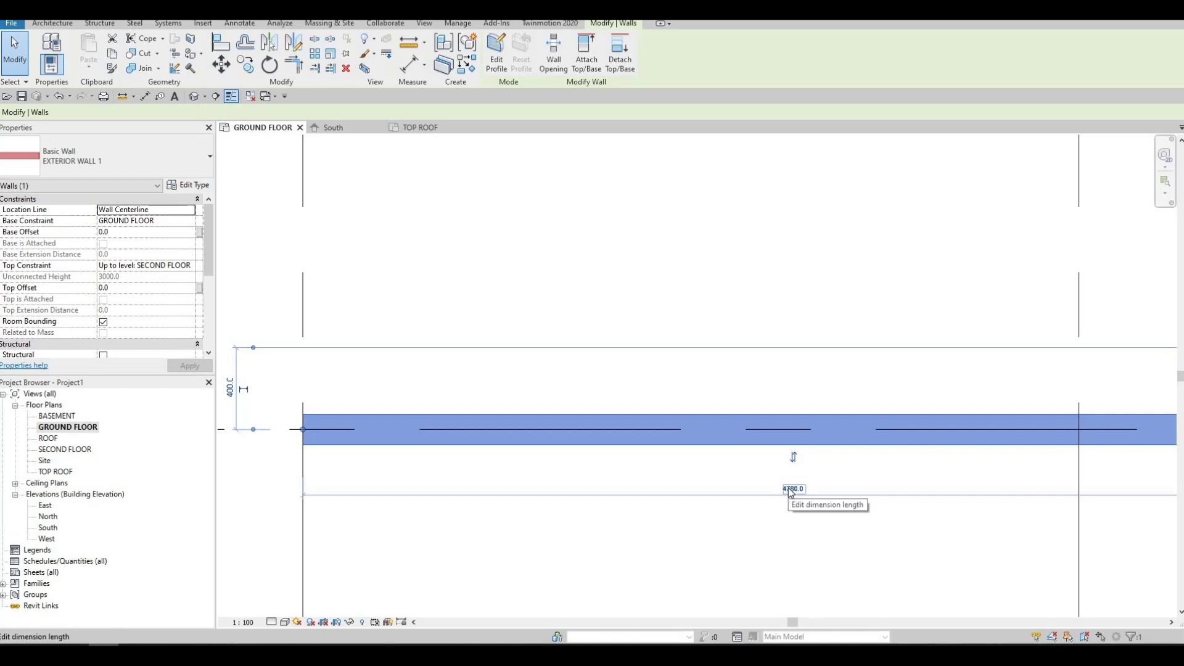
{"action": "left_click", "coordinate": [790, 489]}
{"action": "scroll", "coordinate": [796, 494], "scroll_direction": "down", "scroll_amount": 2}
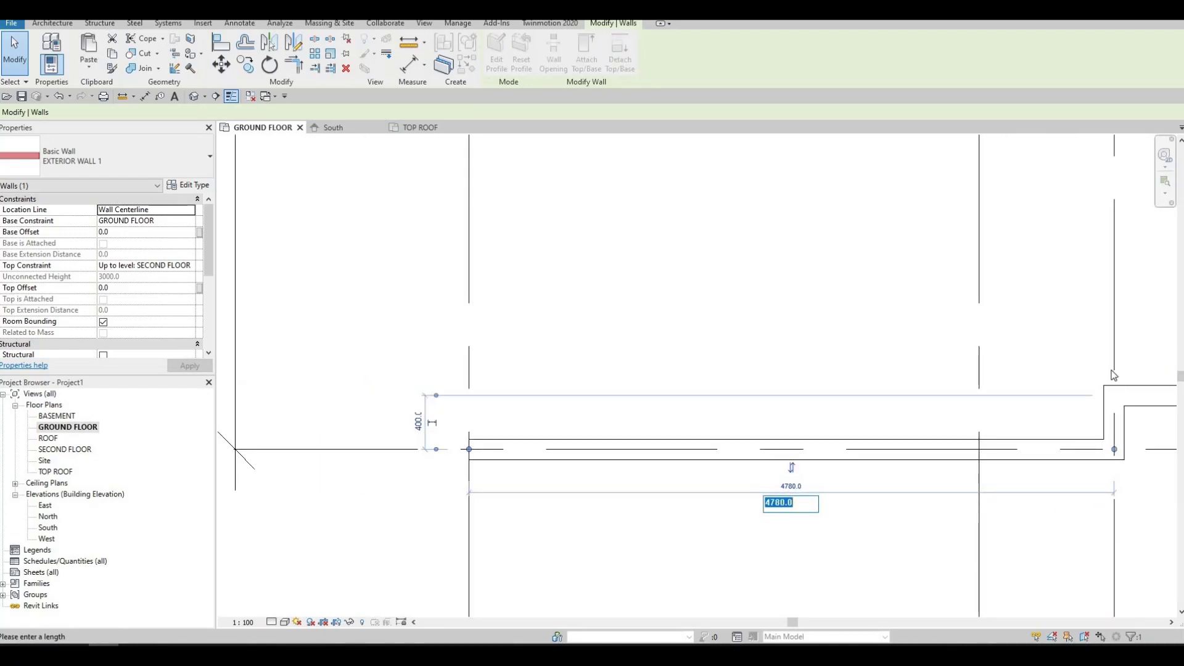
{"action": "scroll", "coordinate": [1117, 383], "scroll_direction": "down", "scroll_amount": 3}
{"action": "scroll", "coordinate": [1115, 374], "scroll_direction": "up", "scroll_amount": 3}
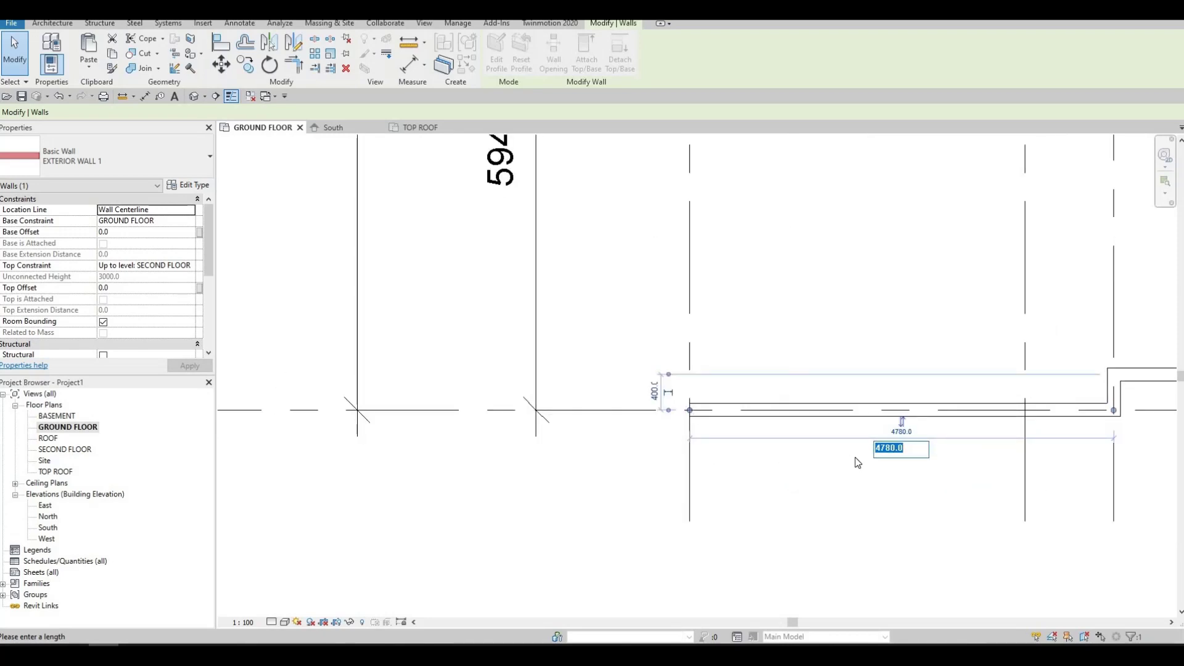
{"action": "type", "text": "5380"}
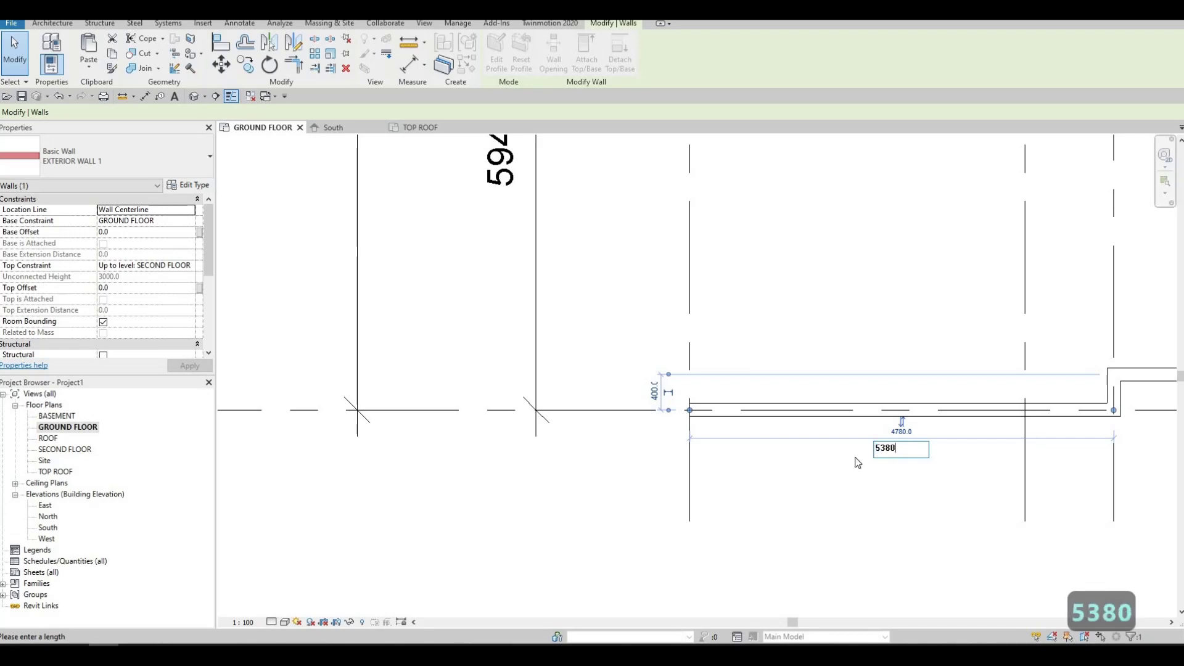
{"action": "key", "text": "Return"}
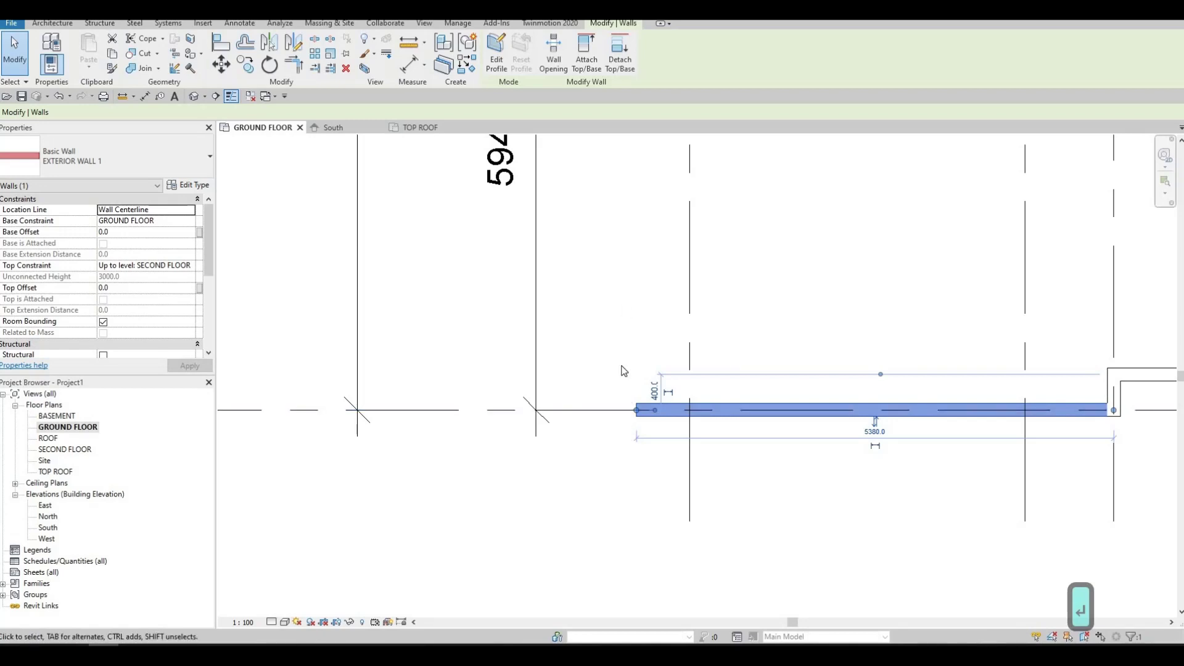
{"action": "scroll", "coordinate": [658, 432], "scroll_direction": "down", "scroll_amount": 6}
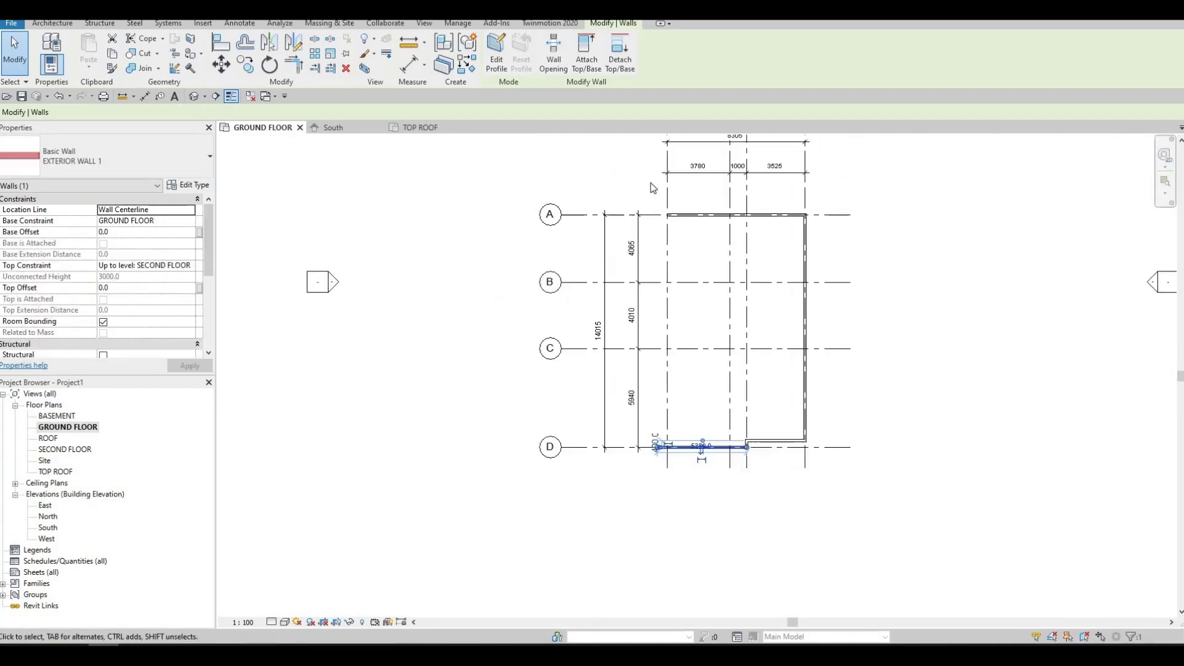
Create walls similar to the grid D wall, running from its extended end straight to grid C and then along grid C to grid 1
{"action": "middle_click_drag", "start_coordinate": [649, 386], "coordinate": [651, 468]}
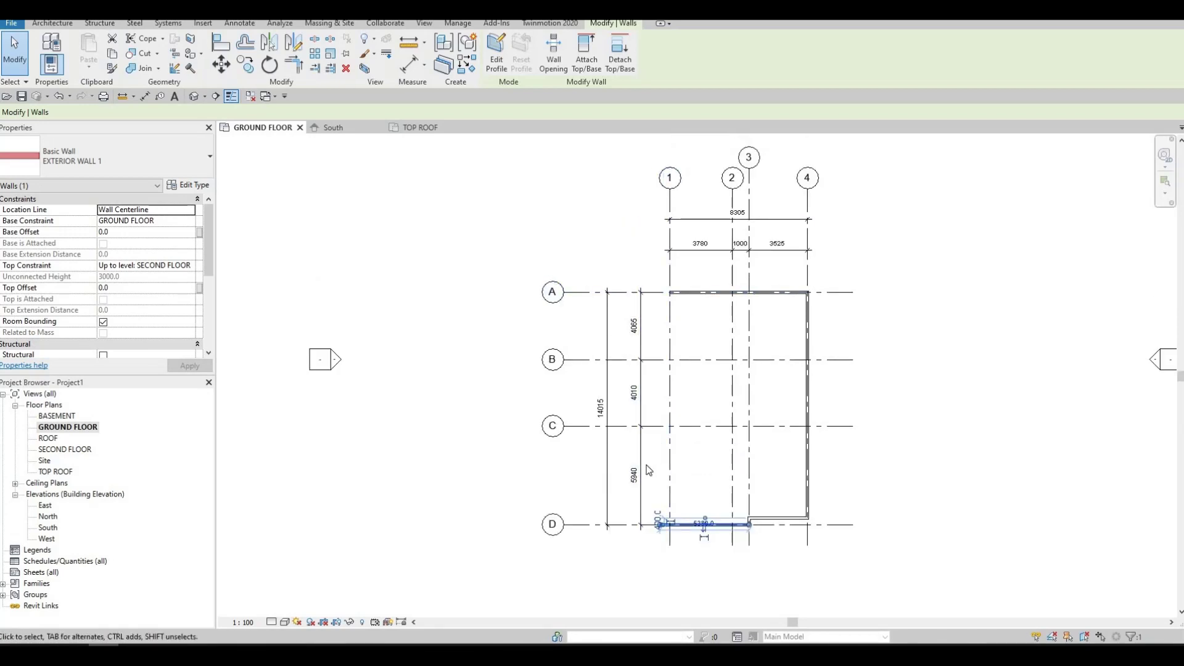
{"action": "key", "text": "Escape"}
{"action": "key", "text": "Escape"}
{"action": "scroll", "coordinate": [678, 492], "scroll_direction": "up", "scroll_amount": 2}
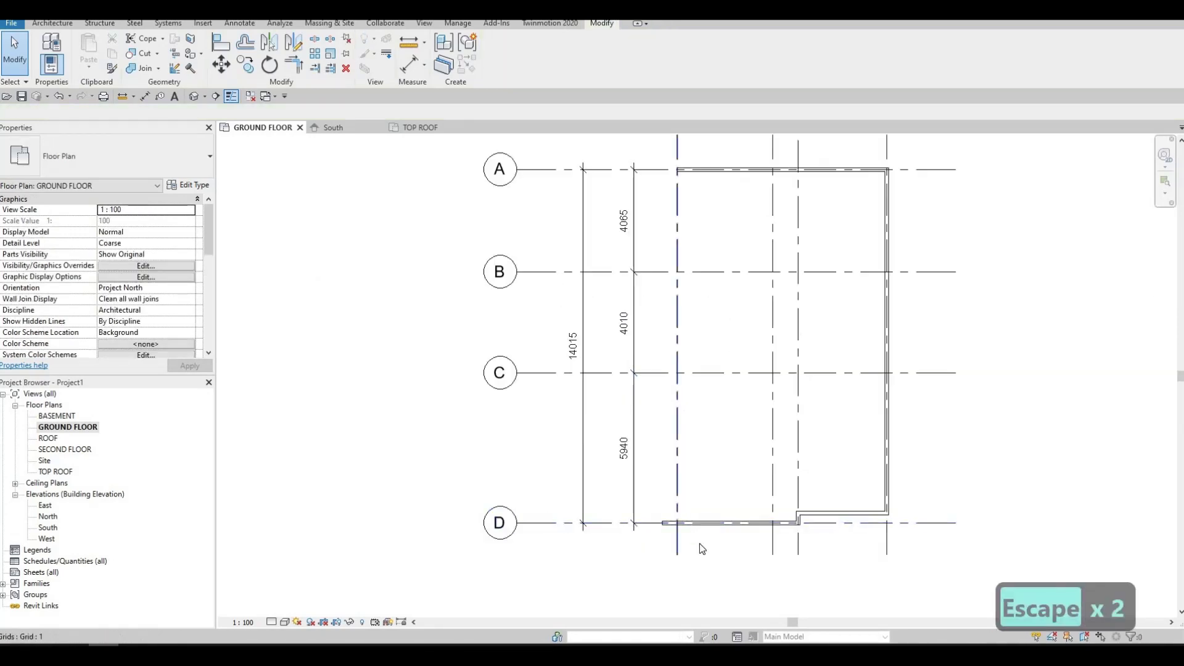
{"action": "scroll", "coordinate": [699, 543], "scroll_direction": "up", "scroll_amount": 4}
{"action": "left_click", "coordinate": [713, 580]}
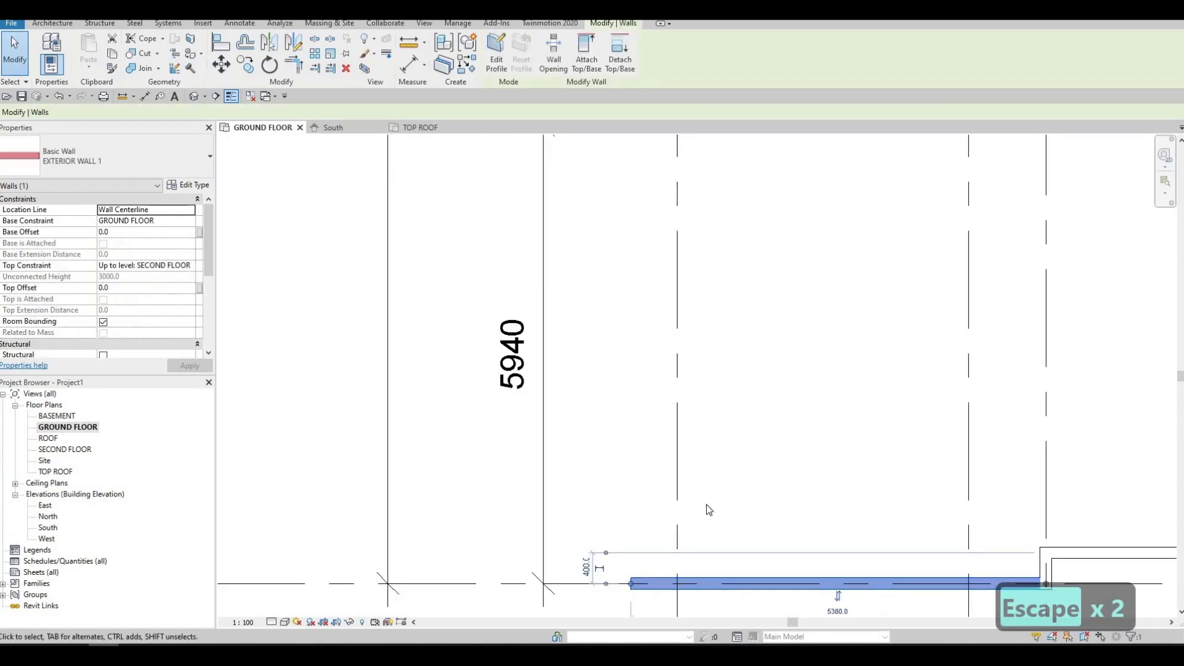
{"action": "key", "text": "c"}
{"action": "key", "text": "s"}
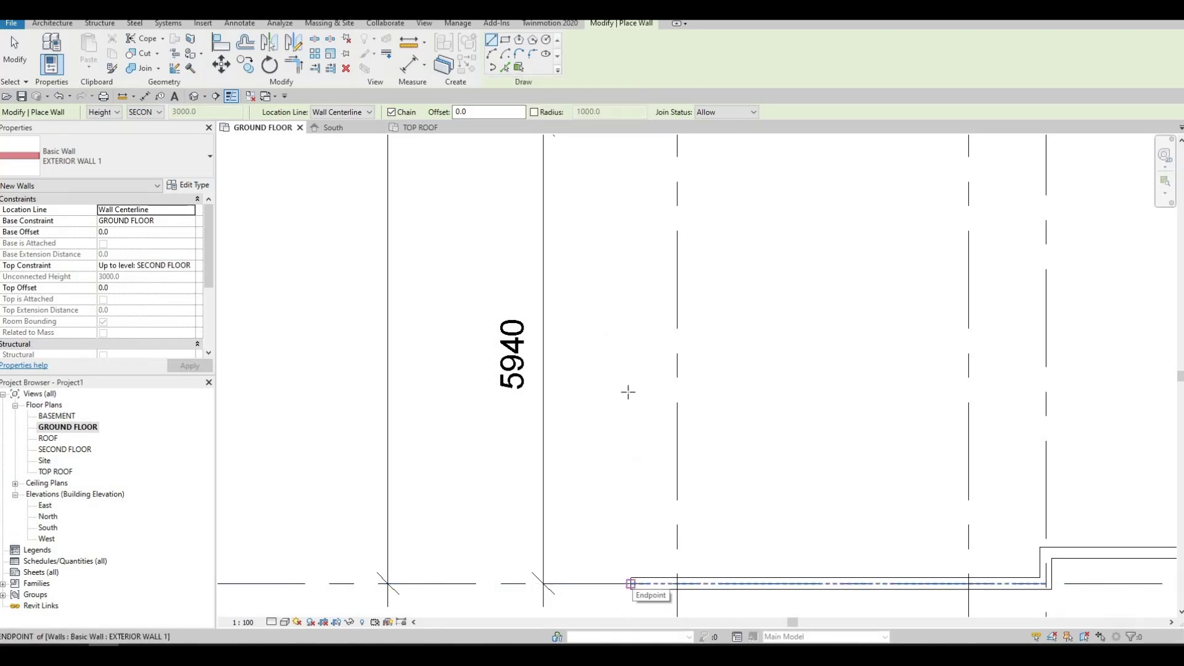
{"action": "left_click", "coordinate": [630, 584]}
{"action": "scroll", "coordinate": [623, 386], "scroll_direction": "down", "scroll_amount": 3}
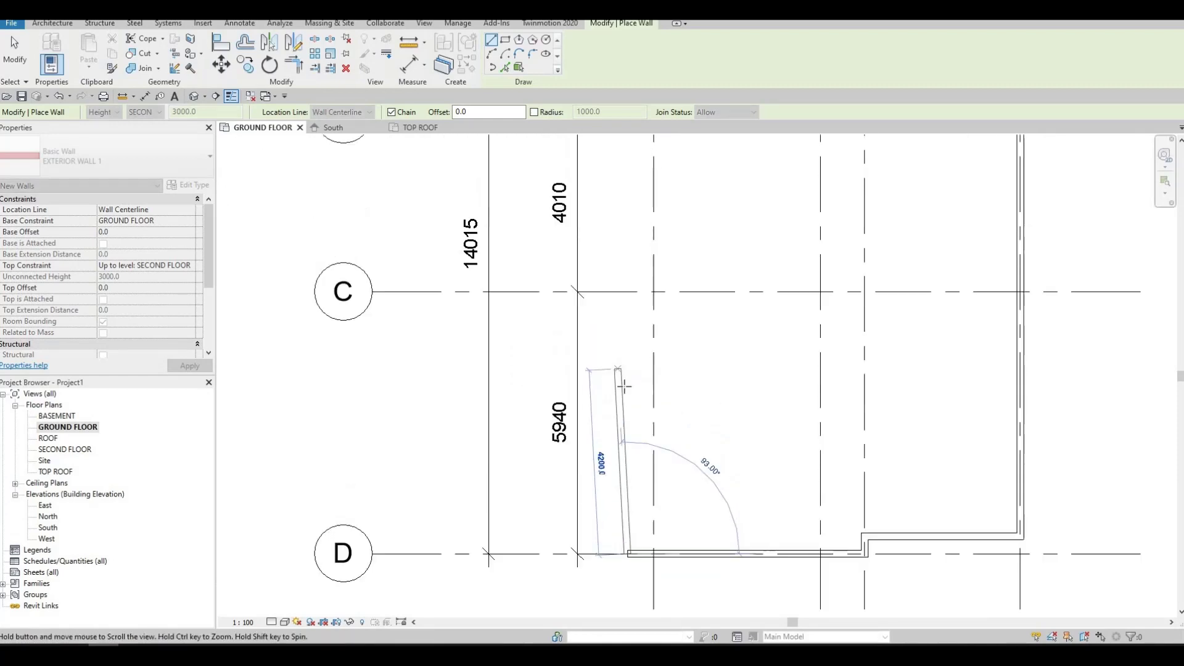
{"action": "middle_click_drag", "start_coordinate": [624, 294], "coordinate": [625, 384]}
{"action": "scroll", "coordinate": [624, 383], "scroll_direction": "up", "scroll_amount": 2}
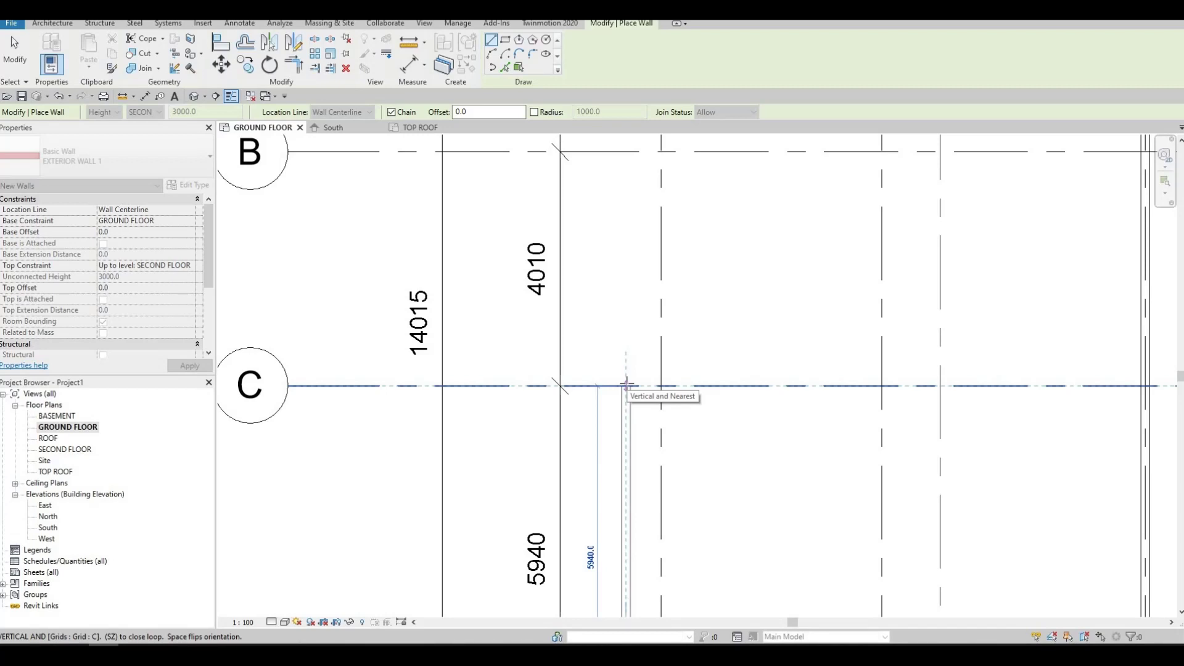
{"action": "left_click", "coordinate": [627, 384]}
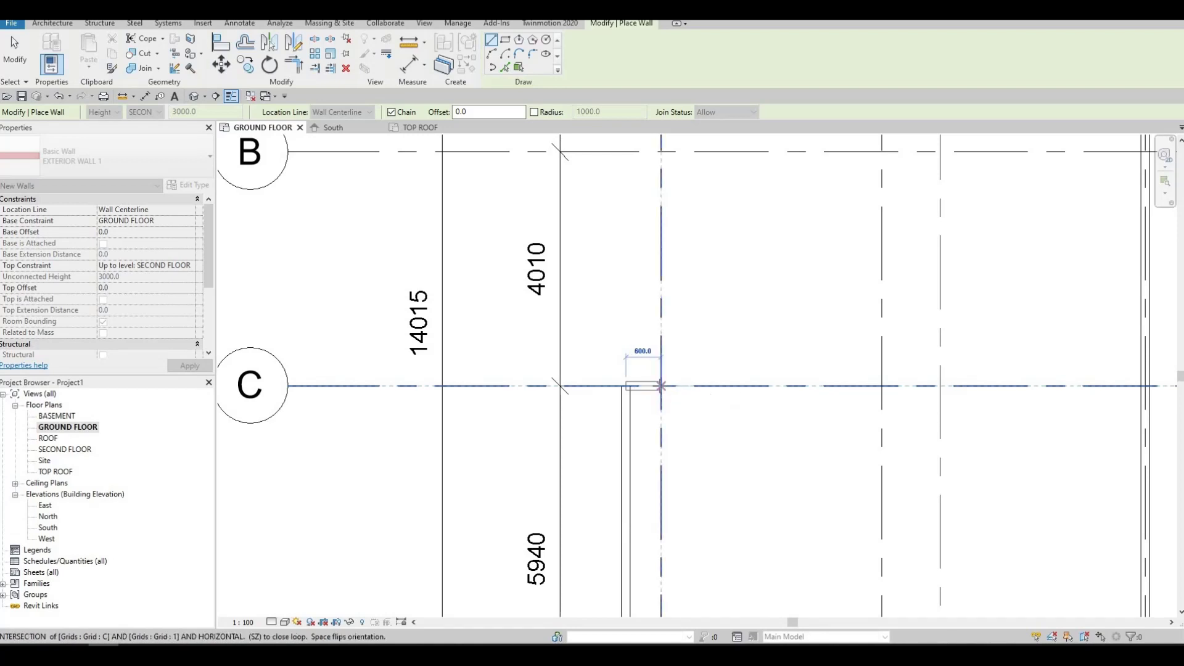
{"action": "left_click", "coordinate": [661, 385]}
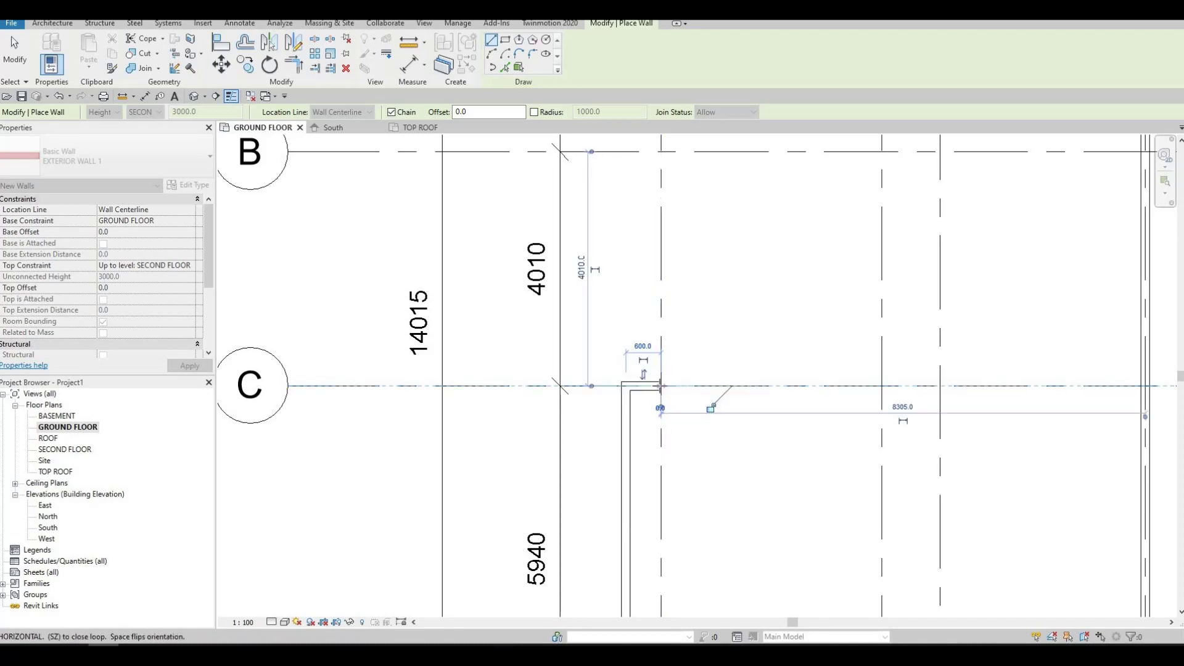
Continue the EXTERIOR WALL 1 chain along grid 1 from grid C to the wall endpoint at grid A and end wall placement
{"action": "scroll", "coordinate": [660, 432], "scroll_direction": "down", "scroll_amount": 5}
{"action": "middle_click_drag", "start_coordinate": [641, 209], "coordinate": [641, 237]}
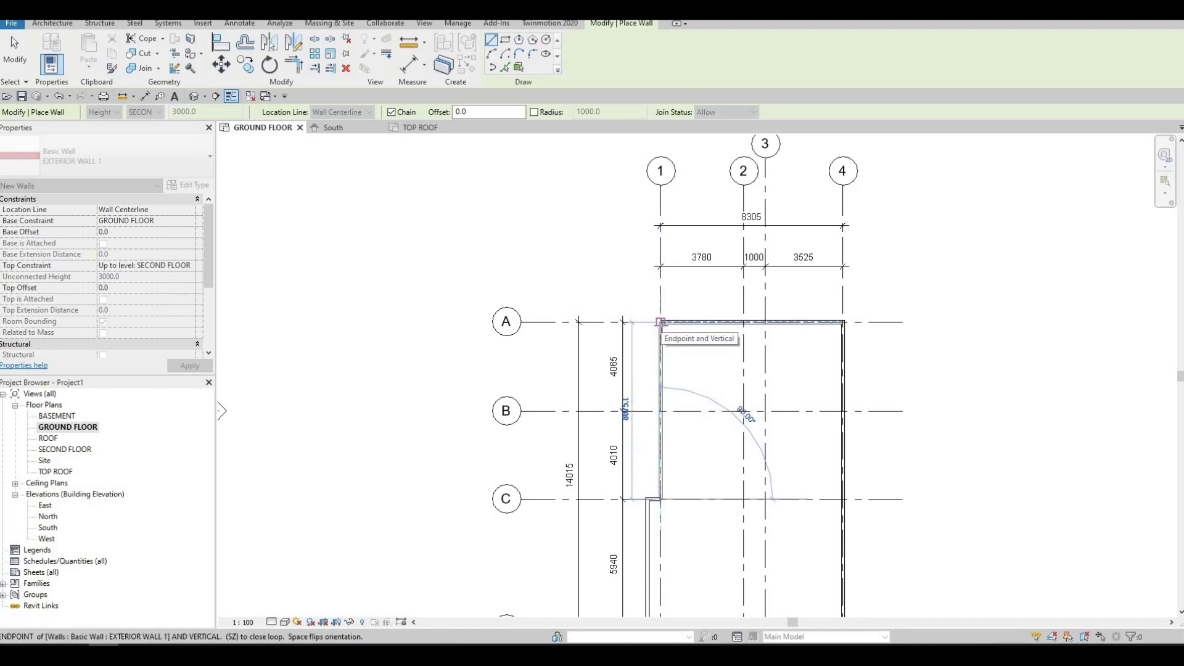
{"action": "left_click", "coordinate": [660, 321]}
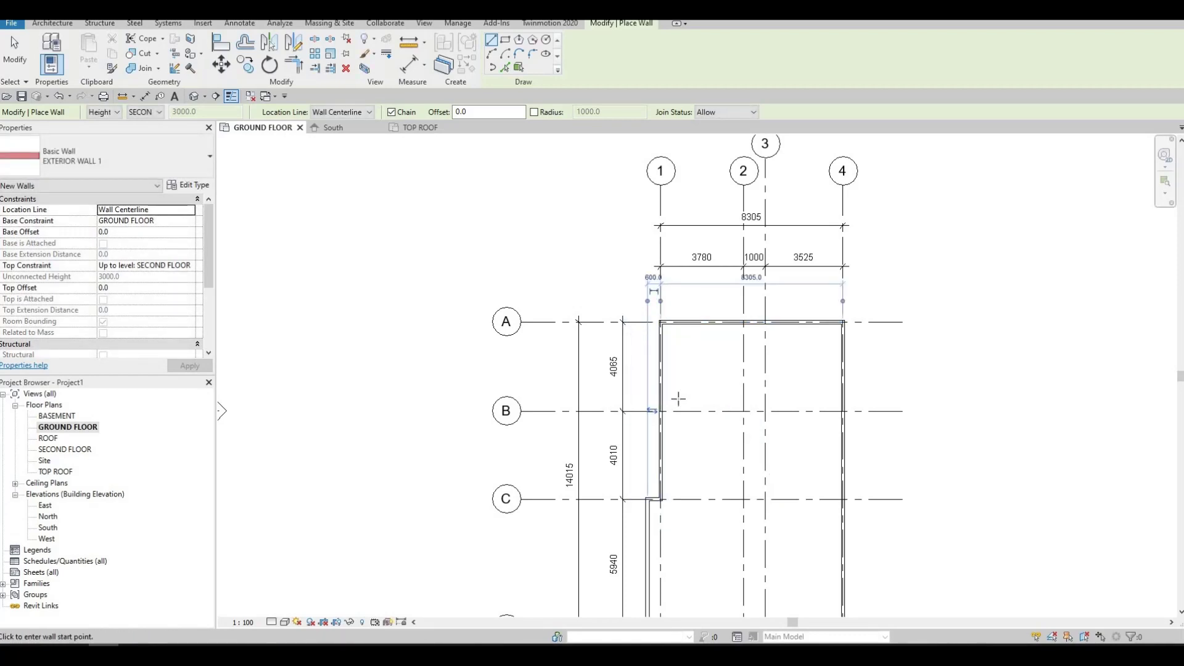
{"action": "key", "text": "Escape"}
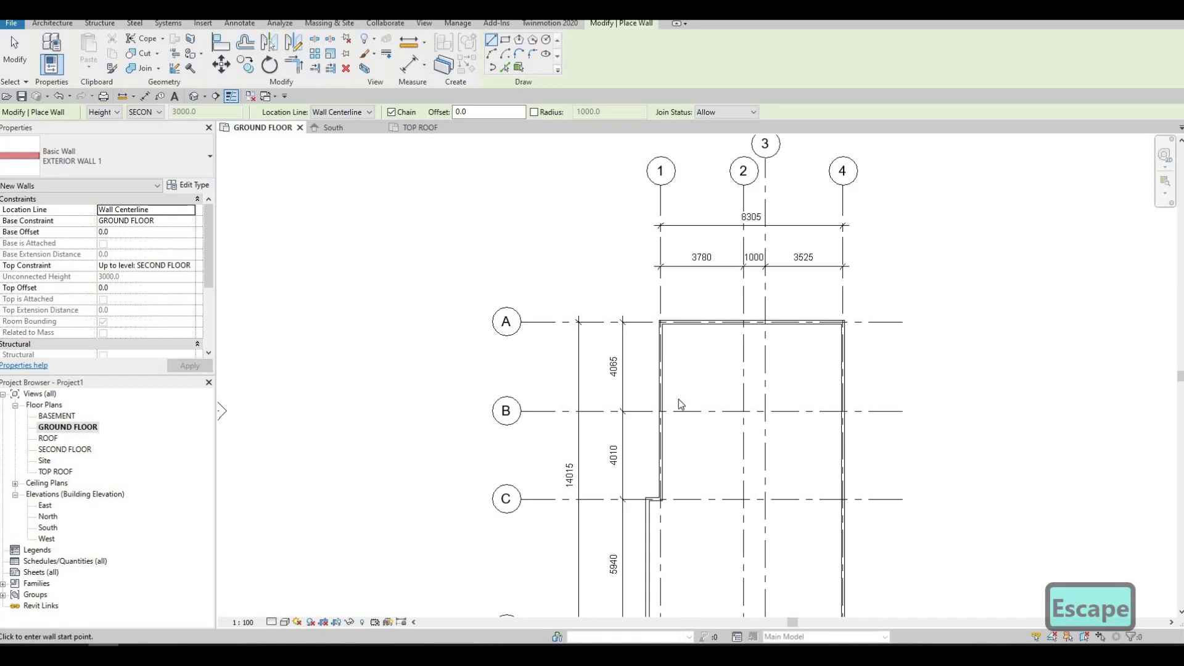
{"action": "key", "text": "Escape"}
{"action": "scroll", "coordinate": [681, 405], "scroll_direction": "down", "scroll_amount": 1}
{"action": "scroll", "coordinate": [685, 407], "scroll_direction": "down", "scroll_amount": 1}
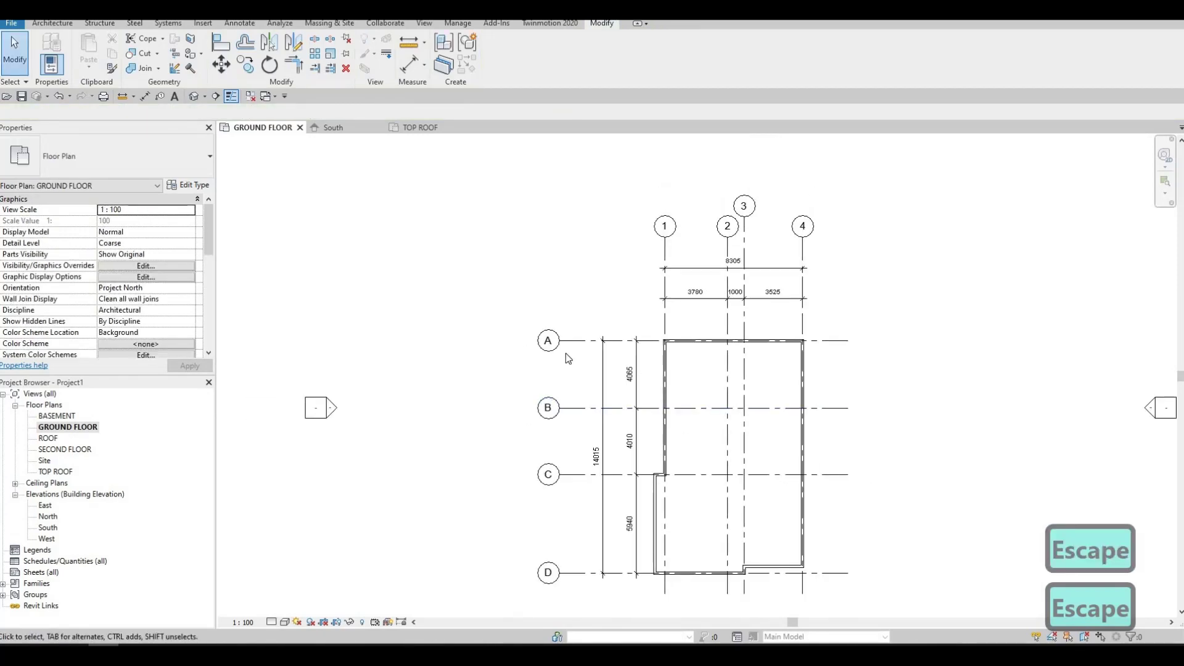
{"action": "middle_click_drag", "start_coordinate": [566, 355], "coordinate": [567, 427]}
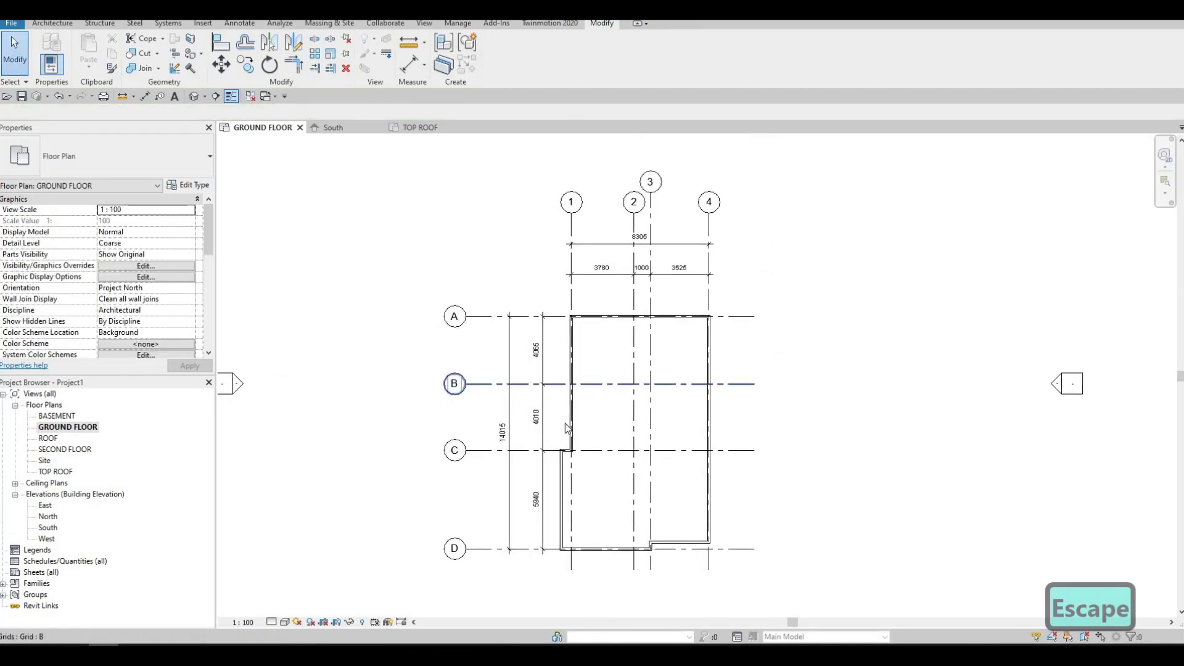